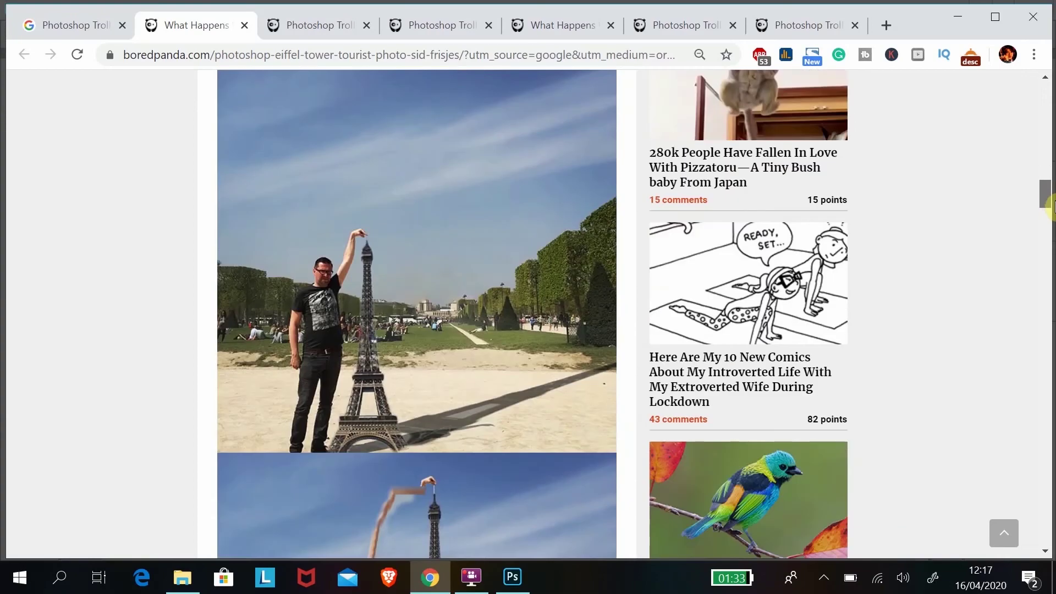
Preview the sun-between-fingers photo in the Google Images results for 'Photoshop Troll, sun set'
{"action": "scroll", "coordinate": [1050, 209], "scroll_direction": "up", "scroll_amount": 1}
{"action": "left_click_drag", "start_coordinate": [1050, 198], "coordinate": [1044, 266]}
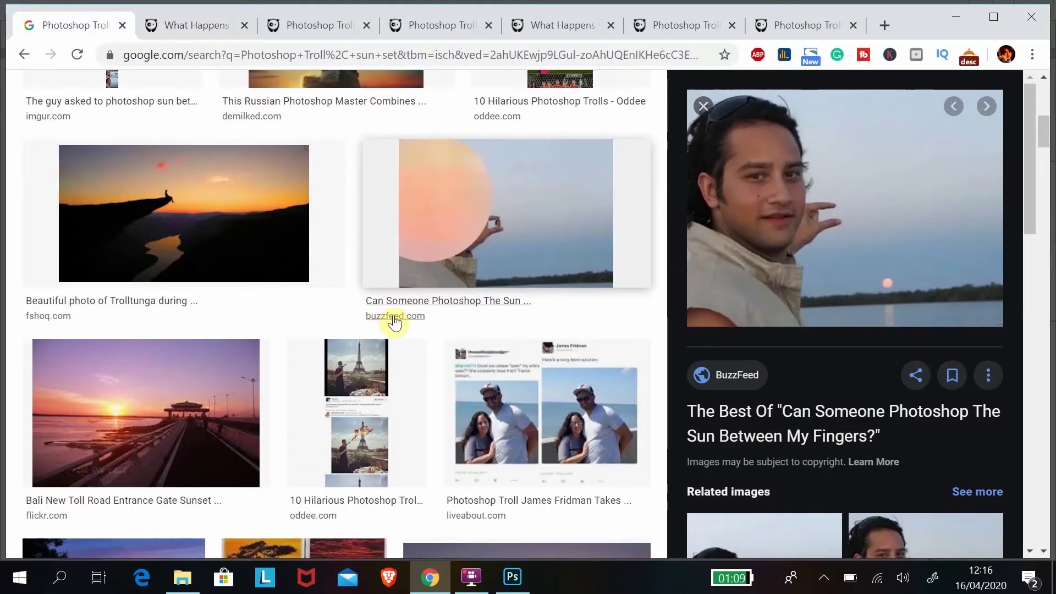
Switch to the Bored Panda article on photoshopping vacation photos
{"action": "scroll", "coordinate": [389, 318], "scroll_direction": "up", "scroll_amount": 7}
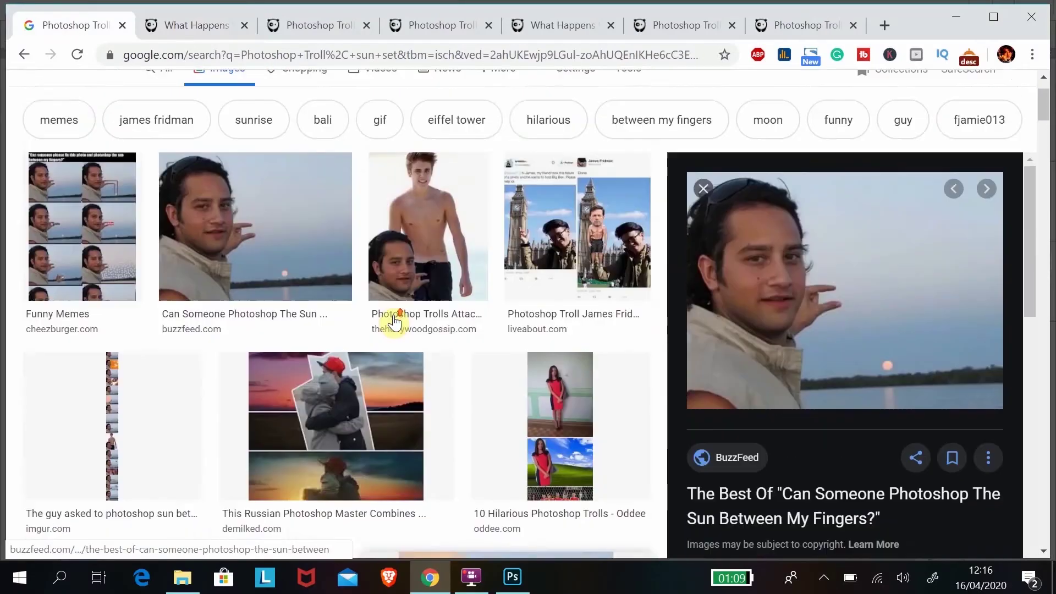
{"action": "scroll", "coordinate": [389, 318], "scroll_direction": "up", "scroll_amount": 2}
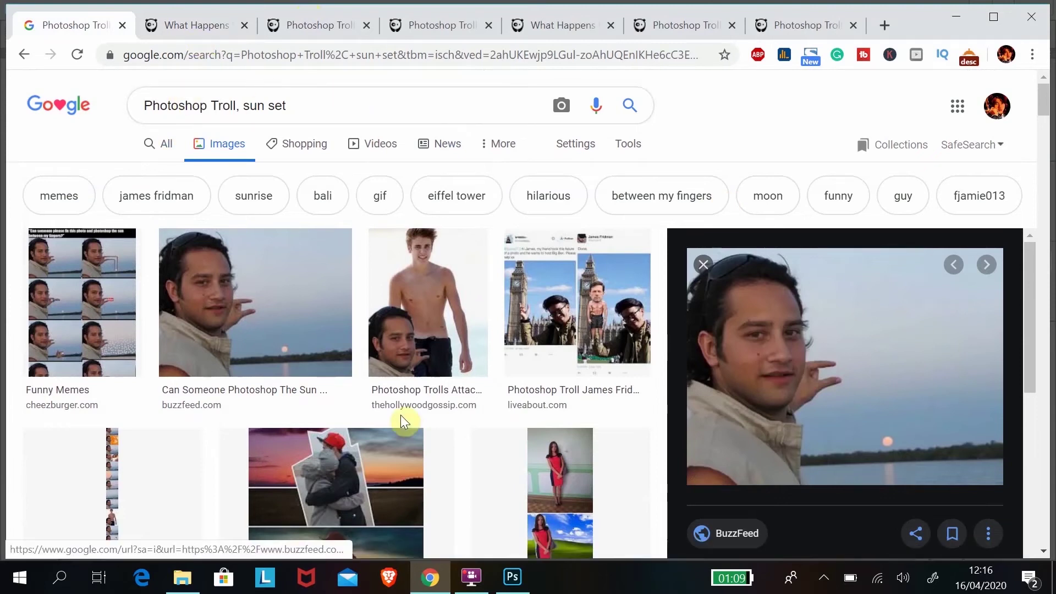
{"action": "left_click", "coordinate": [171, 25]}
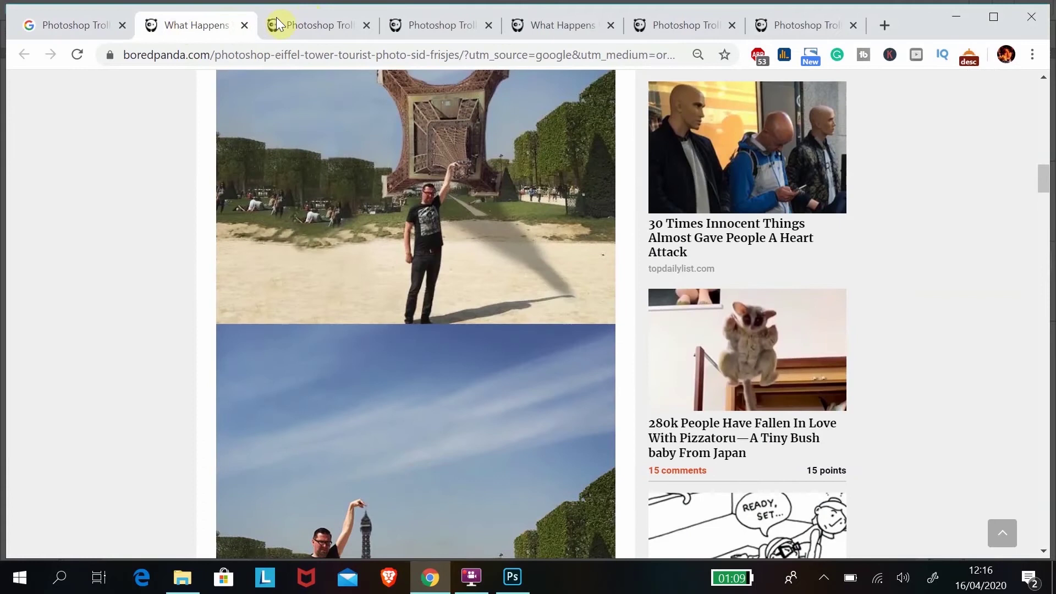
{"action": "scroll", "coordinate": [381, 290], "scroll_direction": "down", "scroll_amount": 8}
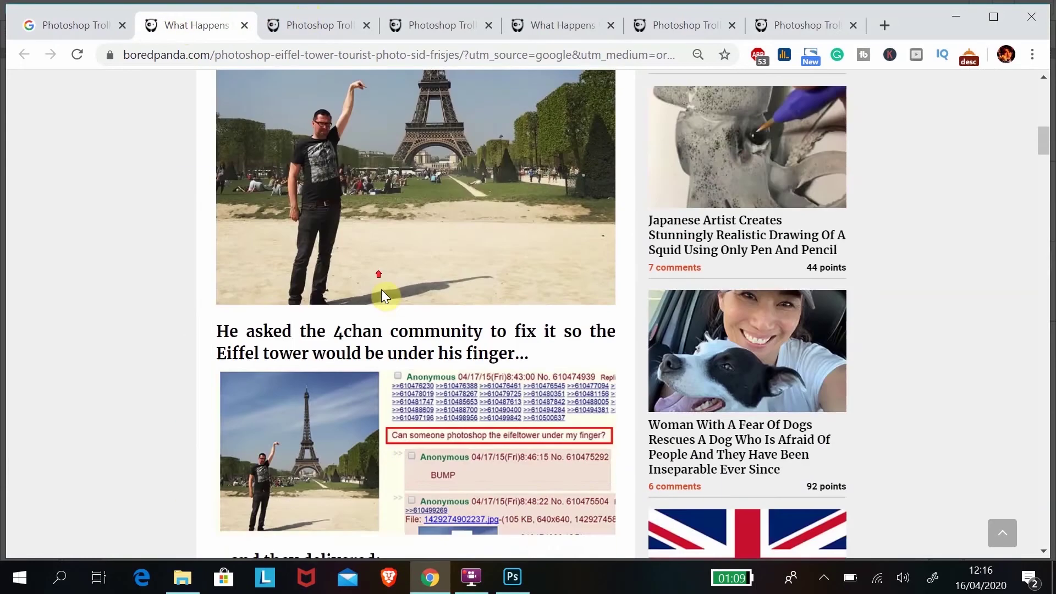
{"action": "scroll", "coordinate": [387, 301], "scroll_direction": "up", "scroll_amount": 2}
{"action": "scroll", "coordinate": [387, 301], "scroll_direction": "up", "scroll_amount": 3}
{"action": "scroll", "coordinate": [387, 301], "scroll_direction": "up", "scroll_amount": 2}
Scroll the article down to the original Eiffel Tower tourist photo
{"action": "scroll", "coordinate": [387, 301], "scroll_direction": "up", "scroll_amount": 5}
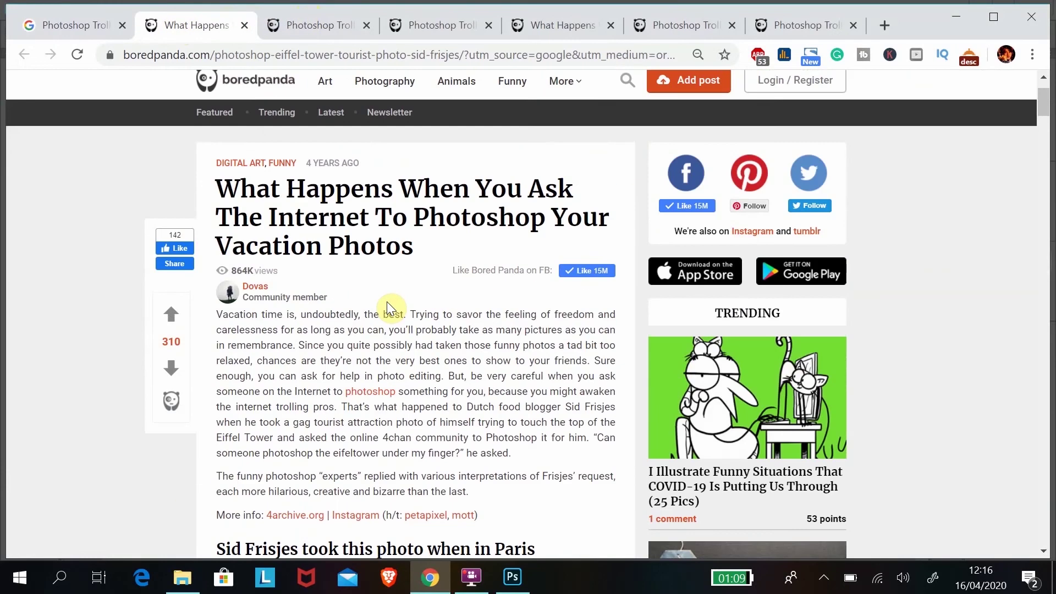
{"action": "scroll", "coordinate": [387, 301], "scroll_direction": "down", "scroll_amount": 1}
{"action": "scroll", "coordinate": [388, 302], "scroll_direction": "up", "scroll_amount": 1}
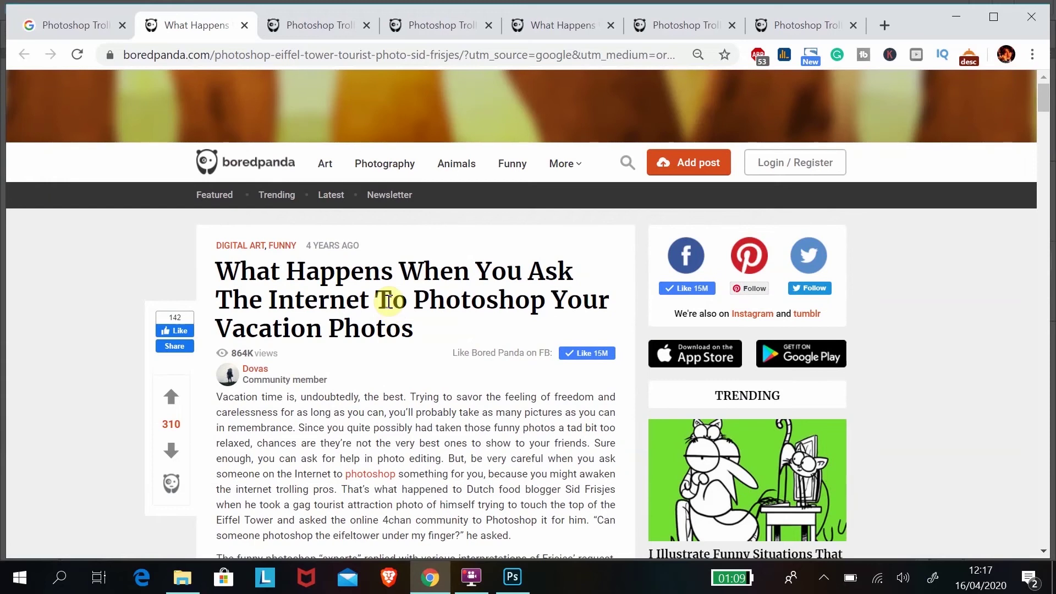
{"action": "left_click_drag", "start_coordinate": [1044, 106], "coordinate": [1046, 112]}
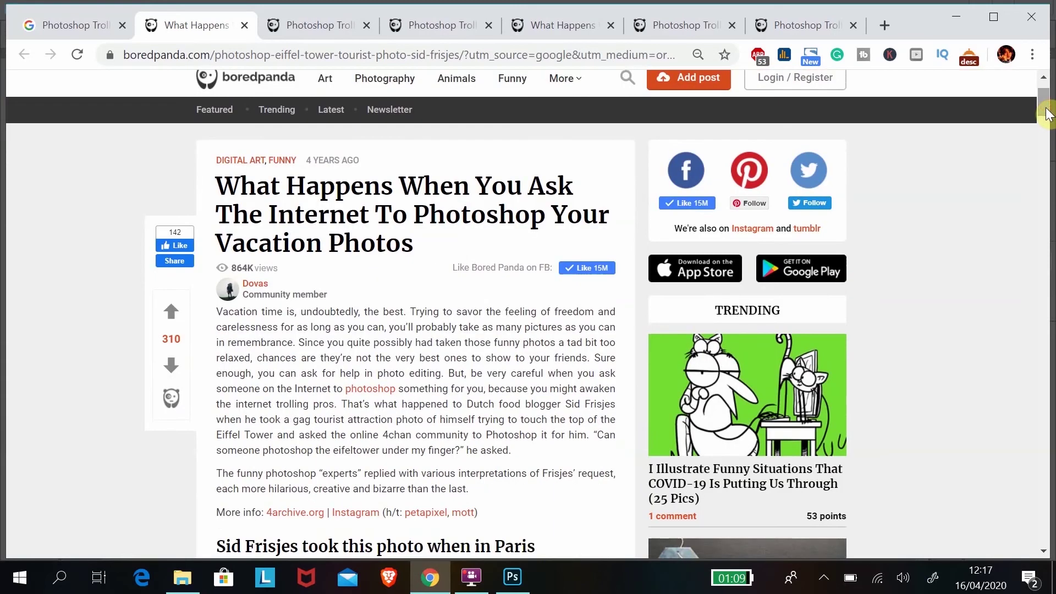
{"action": "left_click_drag", "start_coordinate": [1047, 114], "coordinate": [1046, 120]}
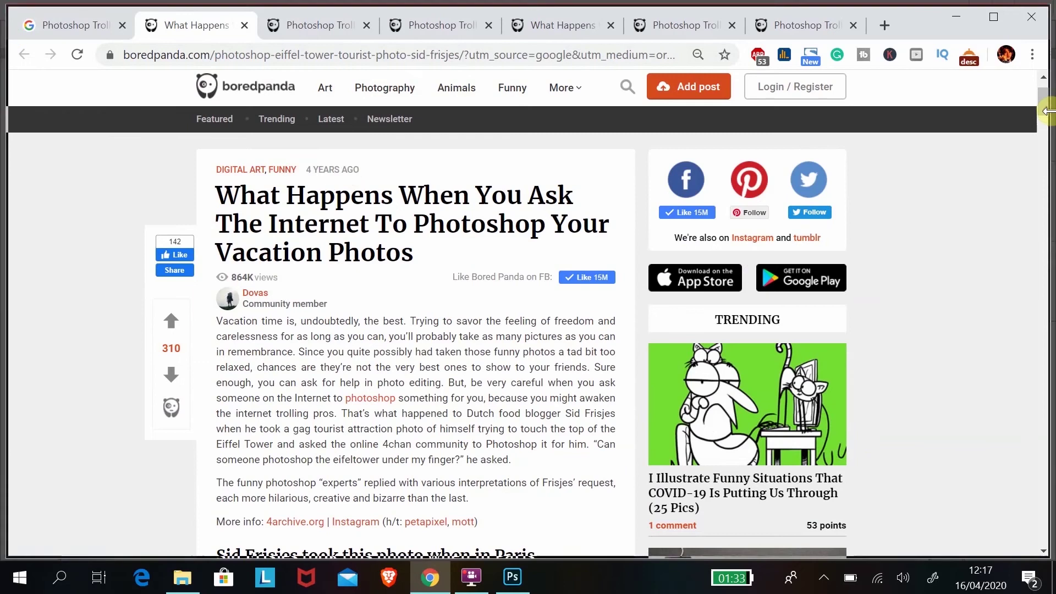
{"action": "mouse_move", "coordinate": [1045, 106]}
{"action": "left_mouse_down"}
{"action": "mouse_move", "coordinate": [1050, 146]}
{"action": "mouse_move", "coordinate": [1047, 137]}
{"action": "left_mouse_up"}
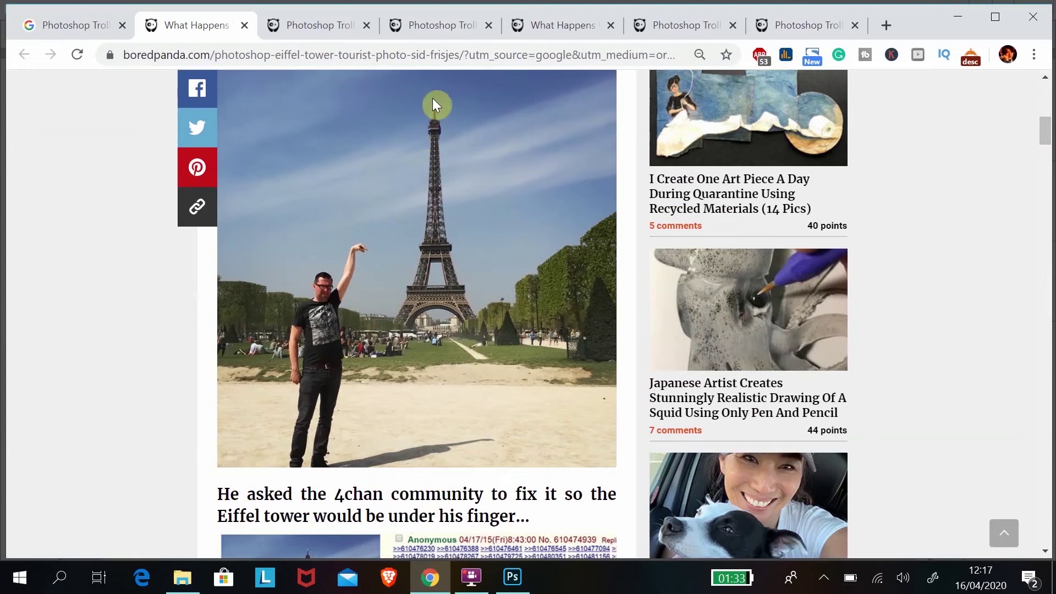
Scroll through the trolled Eiffel Tower edits, then back up to the article's headline
{"action": "left_click_drag", "start_coordinate": [1044, 131], "coordinate": [1044, 165]}
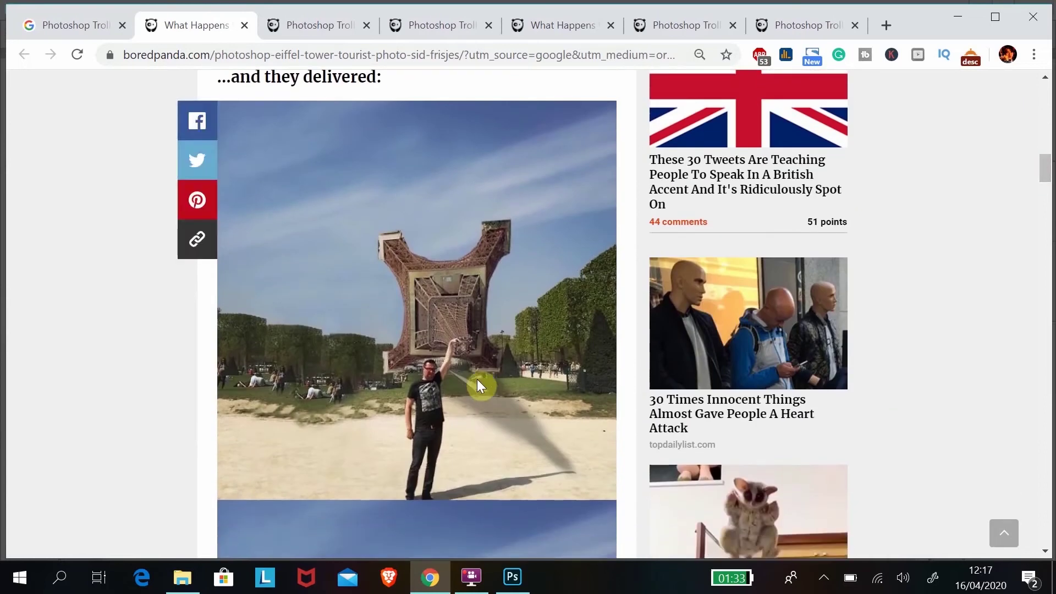
{"action": "mouse_move", "coordinate": [1050, 181]}
{"action": "left_mouse_down"}
{"action": "mouse_move", "coordinate": [1030, 349]}
{"action": "mouse_move", "coordinate": [1038, 334]}
{"action": "mouse_move", "coordinate": [1040, 354]}
{"action": "left_mouse_up"}
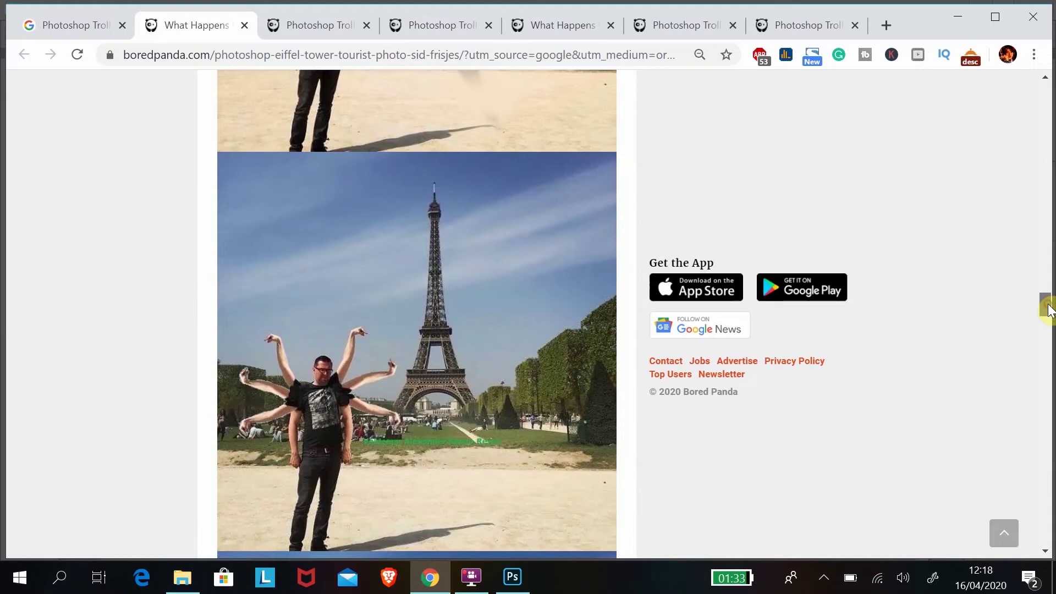
{"action": "left_click_drag", "start_coordinate": [1049, 309], "coordinate": [1044, 327]}
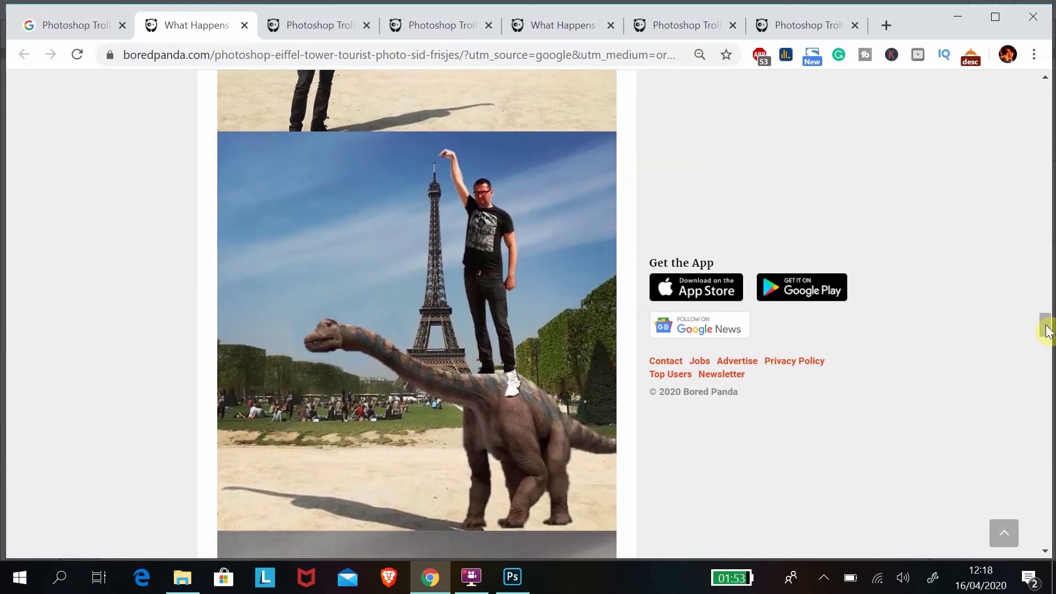
{"action": "mouse_move", "coordinate": [1047, 329]}
{"action": "left_mouse_down"}
{"action": "mouse_move", "coordinate": [1046, 377]}
{"action": "mouse_move", "coordinate": [1023, 257]}
{"action": "mouse_move", "coordinate": [1022, 77]}
{"action": "left_mouse_up"}
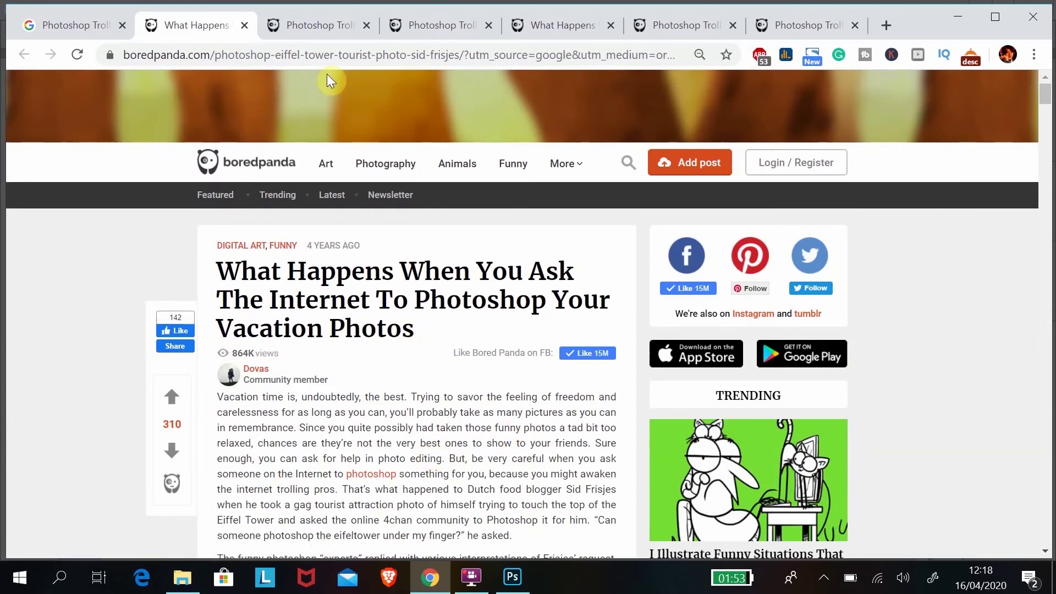
Switch to the article about the Photoshop troll who takes requests too literally
{"action": "left_click", "coordinate": [318, 24]}
{"action": "scroll", "coordinate": [545, 328], "scroll_direction": "down", "scroll_amount": 3}
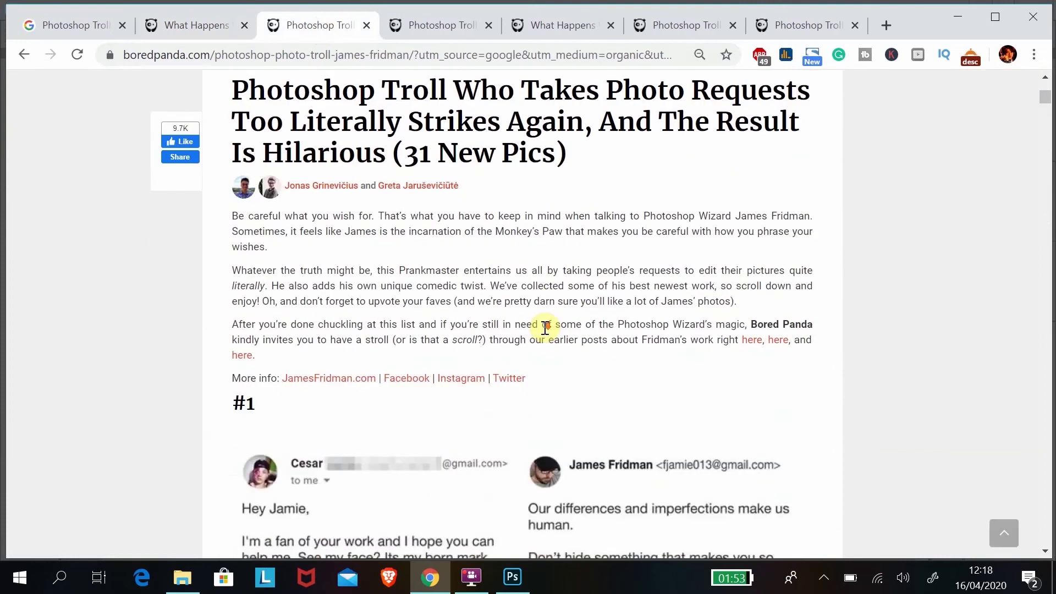
{"action": "scroll", "coordinate": [550, 330], "scroll_direction": "up", "scroll_amount": 2}
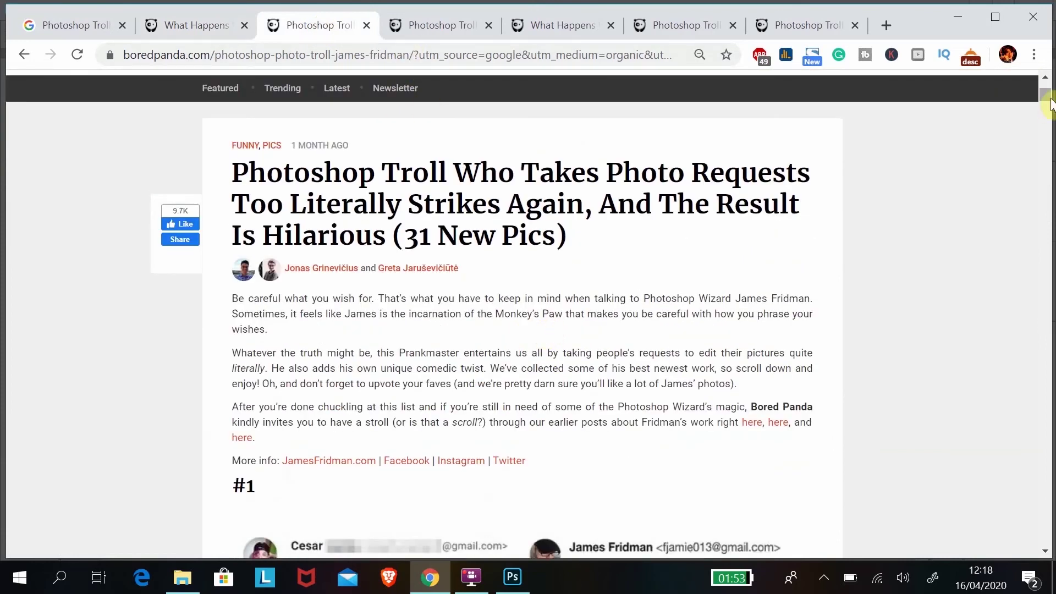
{"action": "mouse_move", "coordinate": [1051, 101]}
{"action": "left_mouse_down"}
{"action": "mouse_move", "coordinate": [1050, 115]}
{"action": "mouse_move", "coordinate": [1049, 107]}
{"action": "left_mouse_up"}
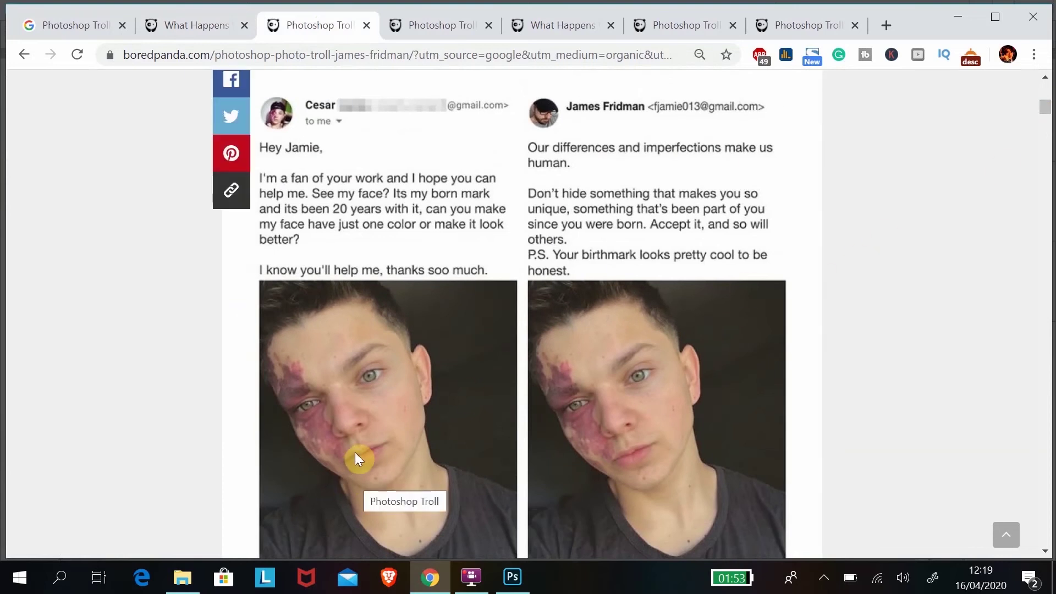
{"action": "scroll", "coordinate": [355, 452], "scroll_direction": "down", "scroll_amount": 1}
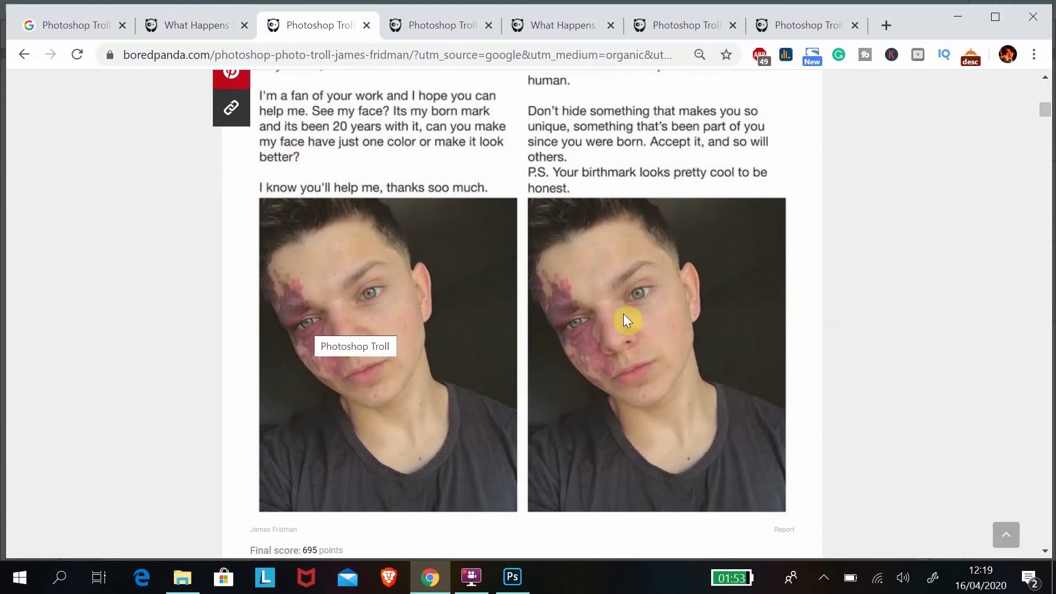
{"action": "scroll", "coordinate": [624, 314], "scroll_direction": "up", "scroll_amount": 1}
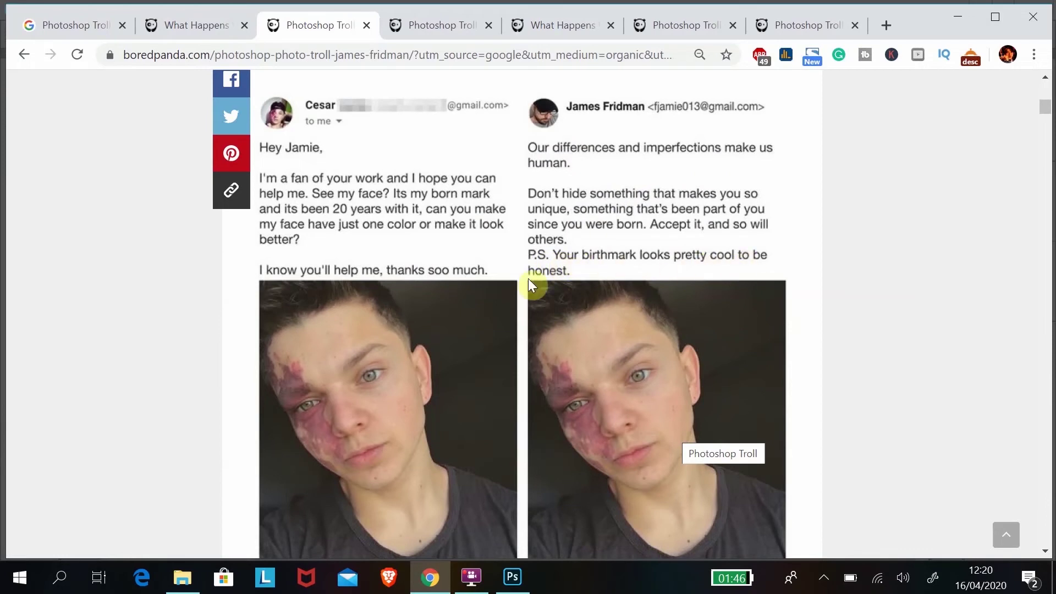
Scroll through the troll article's entries #1 to #4
{"action": "scroll", "coordinate": [608, 401], "scroll_direction": "down", "scroll_amount": 3}
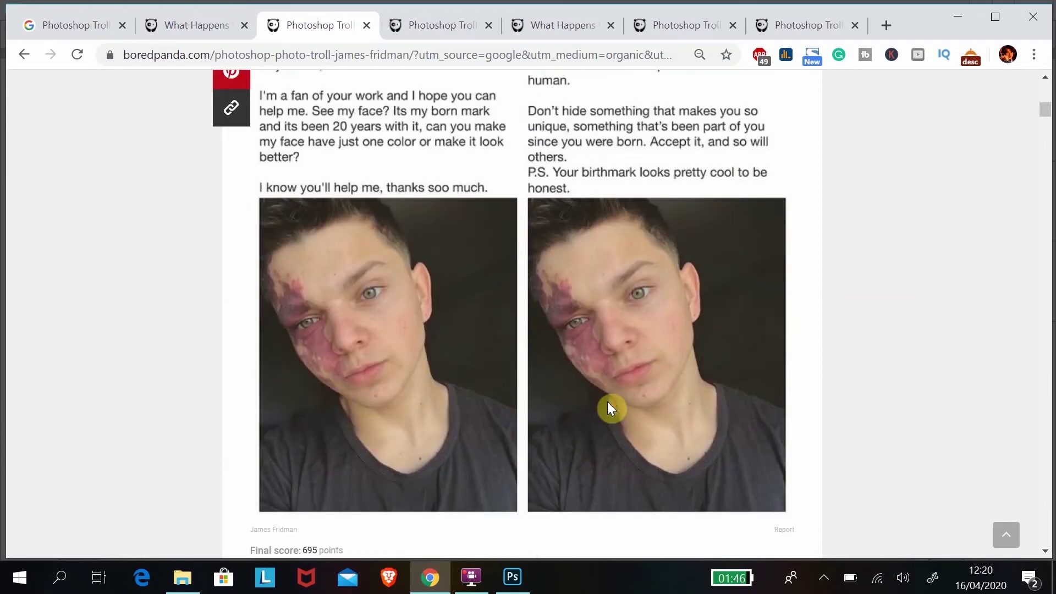
{"action": "scroll", "coordinate": [612, 359], "scroll_direction": "down", "scroll_amount": 5}
{"action": "scroll", "coordinate": [612, 359], "scroll_direction": "down", "scroll_amount": 4}
{"action": "scroll", "coordinate": [612, 358], "scroll_direction": "down", "scroll_amount": 4}
{"action": "scroll", "coordinate": [612, 359], "scroll_direction": "down", "scroll_amount": 2}
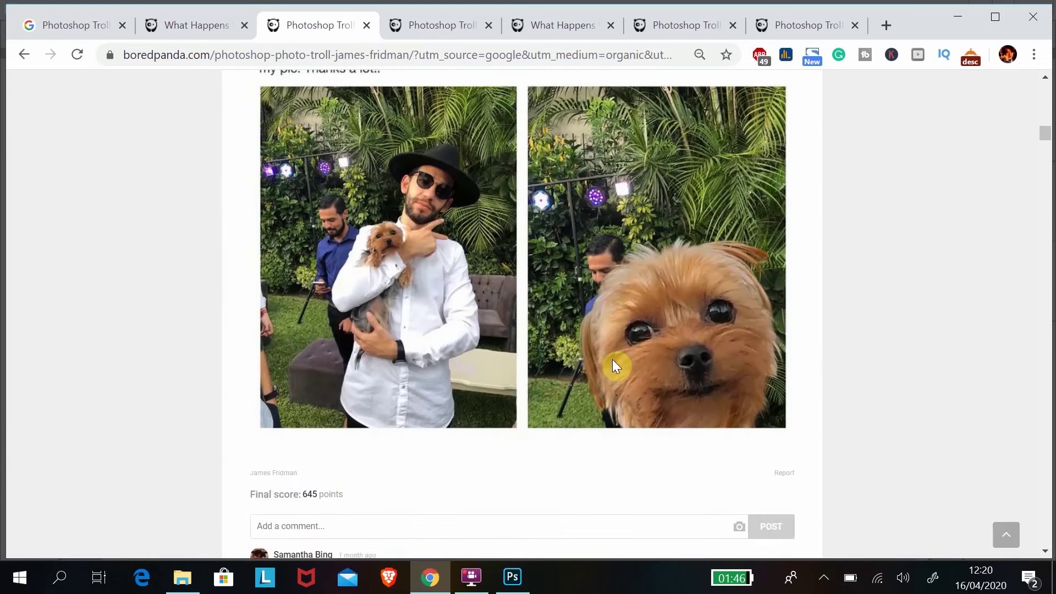
{"action": "scroll", "coordinate": [612, 358], "scroll_direction": "down", "scroll_amount": 3}
{"action": "scroll", "coordinate": [612, 358], "scroll_direction": "down", "scroll_amount": 5}
{"action": "scroll", "coordinate": [612, 359], "scroll_direction": "down", "scroll_amount": 4}
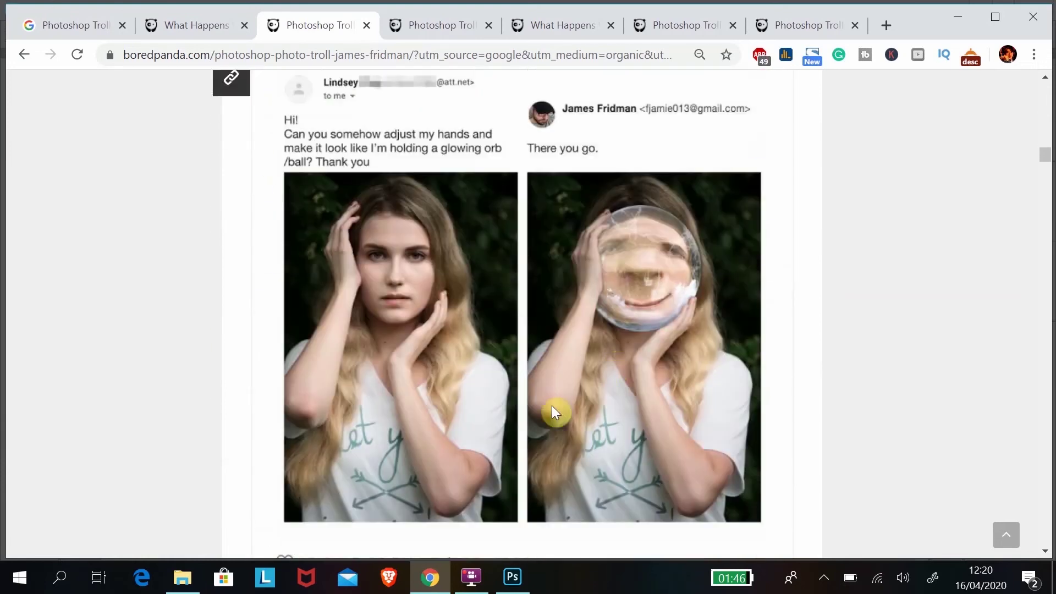
{"action": "scroll", "coordinate": [518, 412], "scroll_direction": "down", "scroll_amount": 2}
{"action": "scroll", "coordinate": [555, 332], "scroll_direction": "up", "scroll_amount": 2}
{"action": "scroll", "coordinate": [499, 360], "scroll_direction": "down", "scroll_amount": 10}
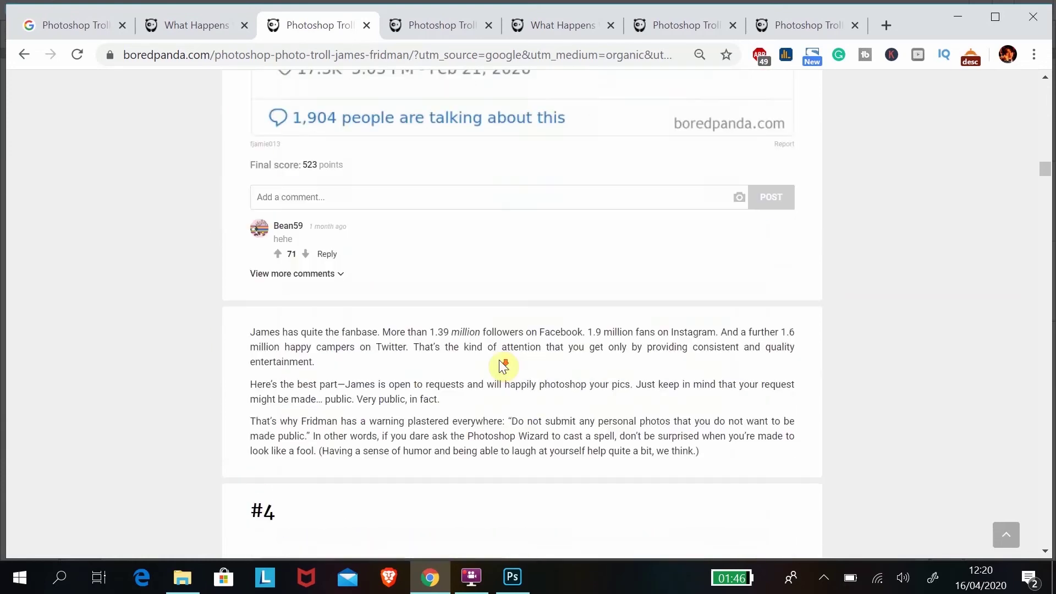
{"action": "scroll", "coordinate": [500, 359], "scroll_direction": "down", "scroll_amount": 7}
{"action": "scroll", "coordinate": [500, 360], "scroll_direction": "down", "scroll_amount": 5}
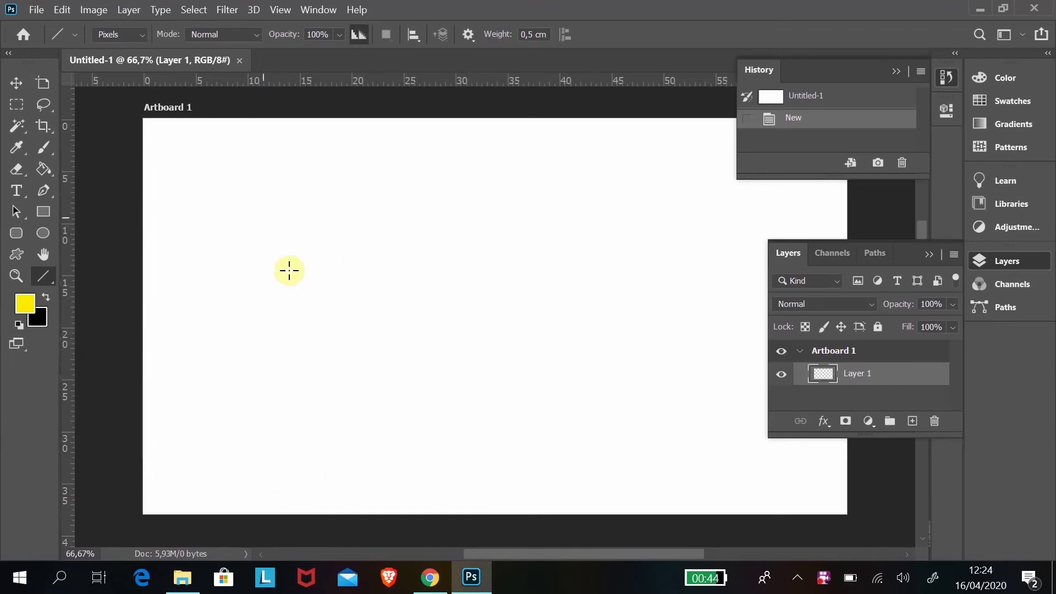
Find the beach photo with the standing man among the practice photos, shown as extra large thumbnails
{"action": "key", "text": "alt+Tab"}
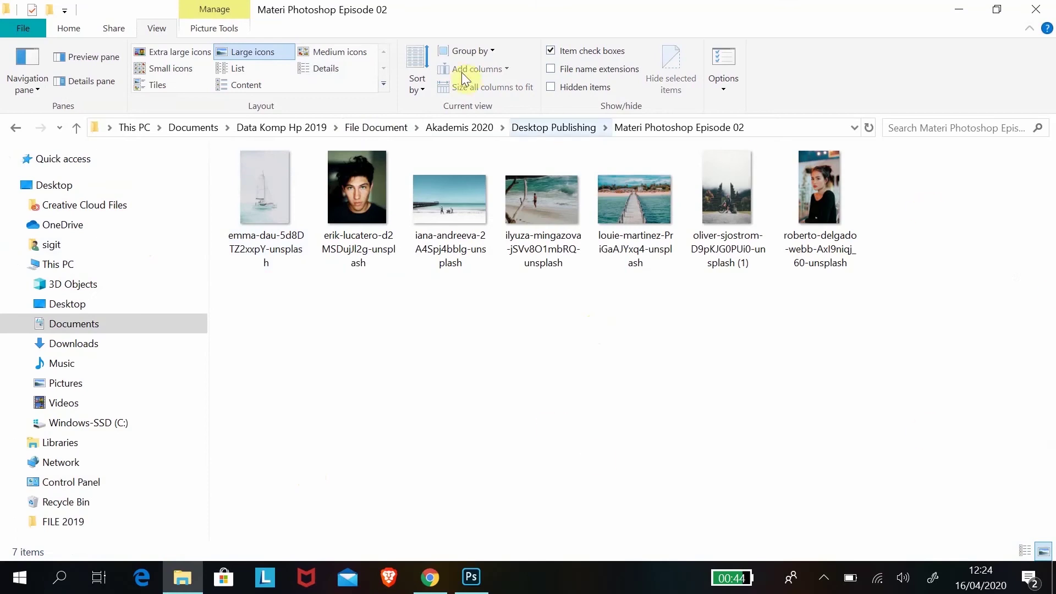
{"action": "left_click", "coordinate": [171, 54]}
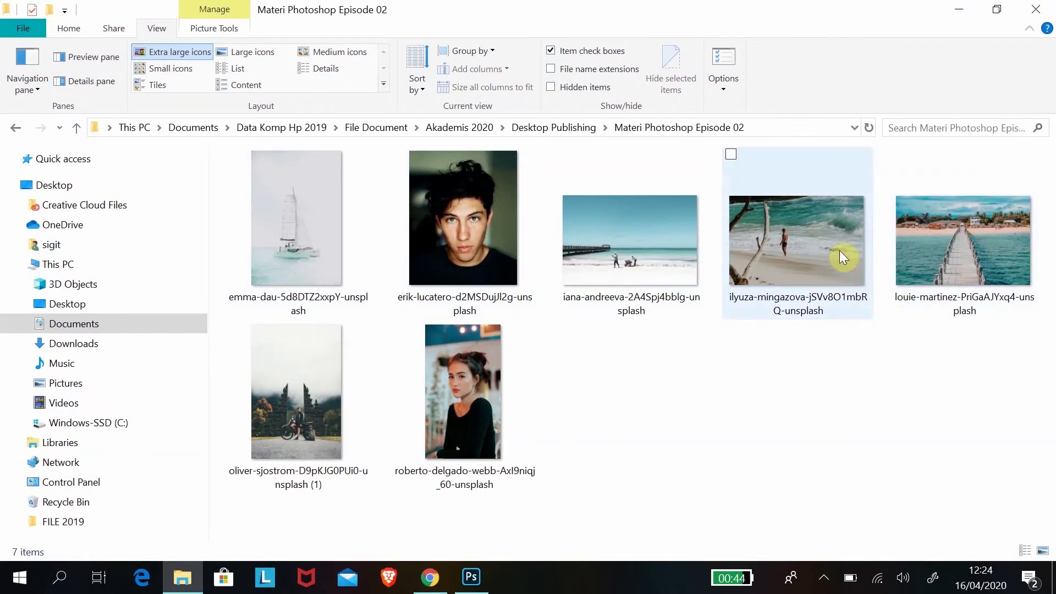
{"action": "left_click", "coordinate": [815, 242]}
{"action": "key", "text": "alt+Tab"}
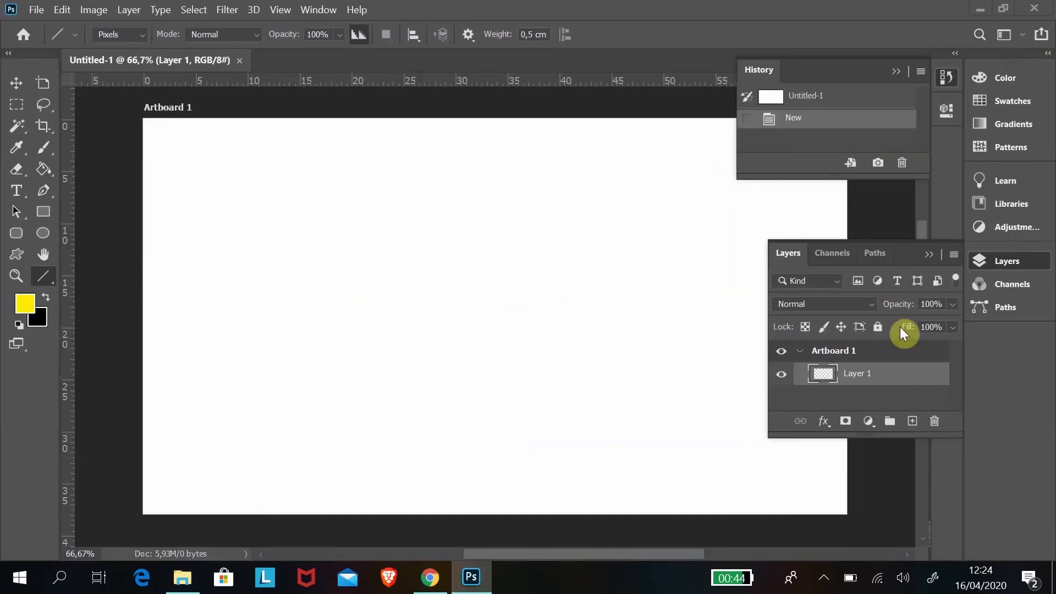
Collapse the History and Layers panels and close the blank Untitled-1 document
{"action": "left_click", "coordinate": [900, 76]}
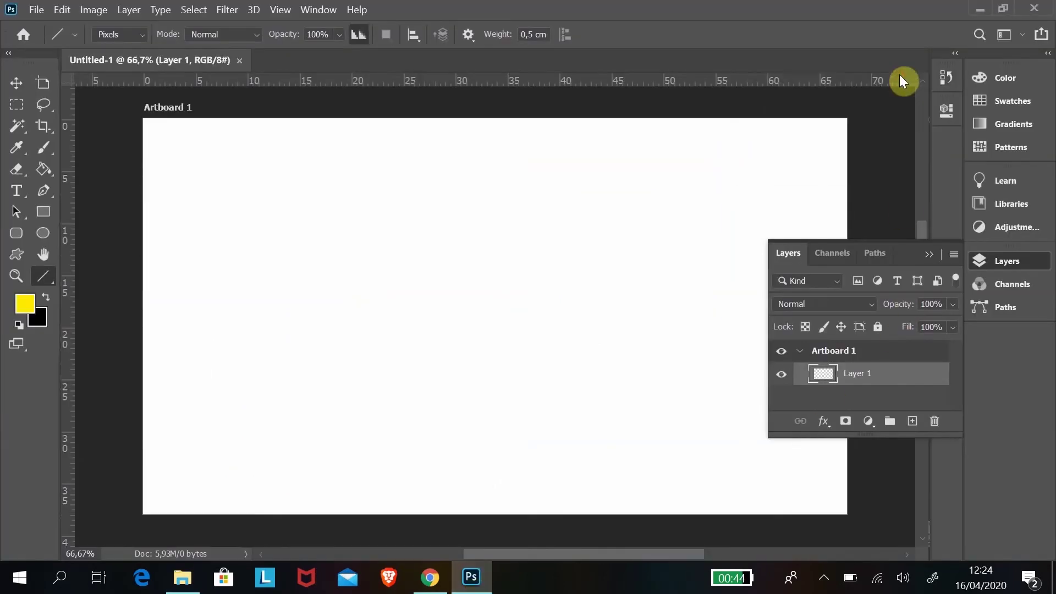
{"action": "left_click", "coordinate": [929, 254]}
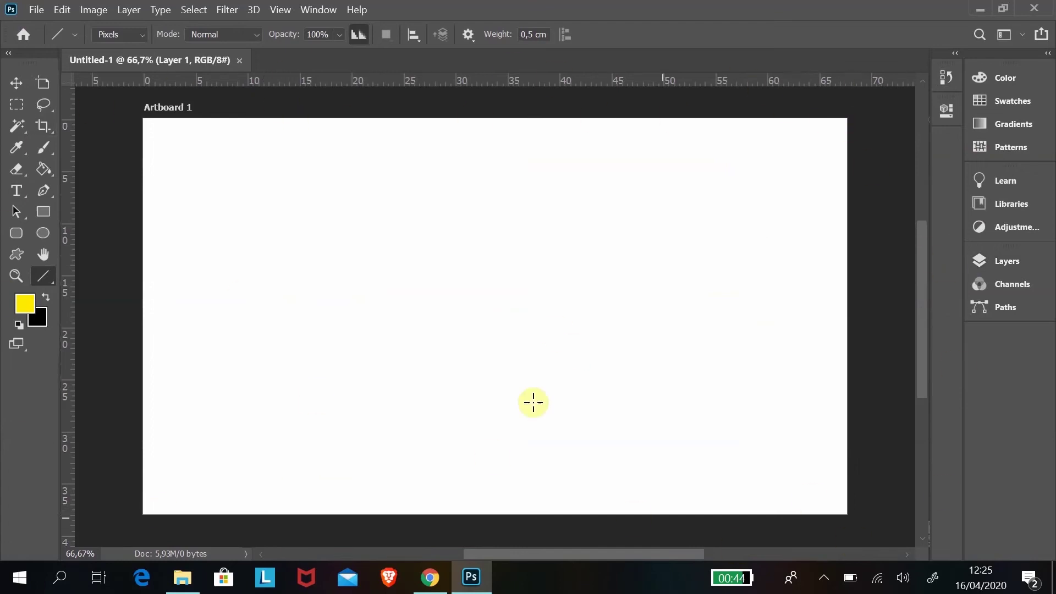
{"action": "left_click", "coordinate": [239, 60]}
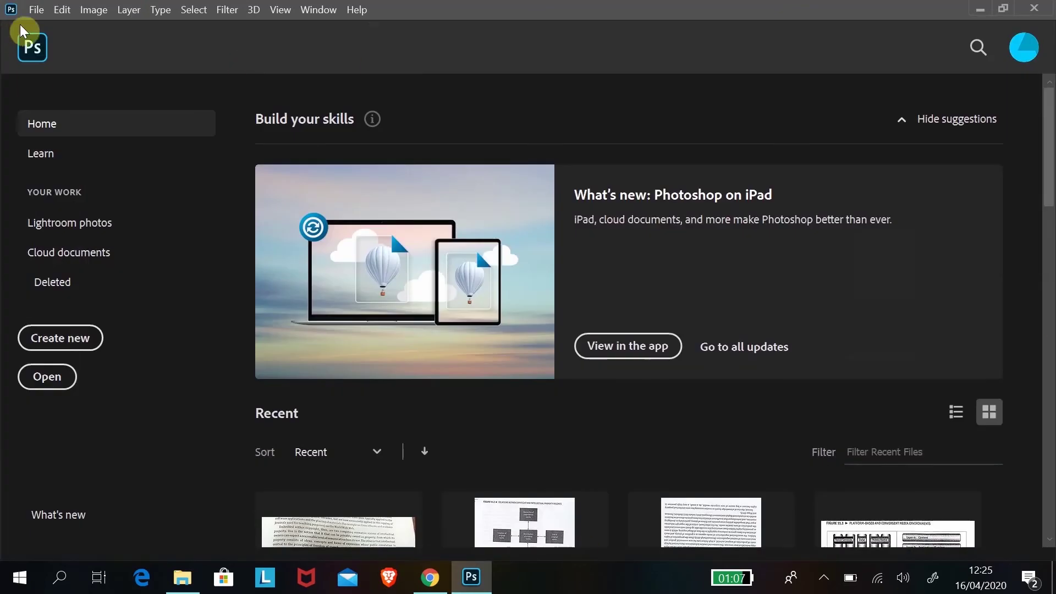
Open the beach JPG from Documents > Data Komp Hp 2019 > File Document > Akademis 2020
{"action": "left_click", "coordinate": [37, 9]}
{"action": "left_click", "coordinate": [43, 41]}
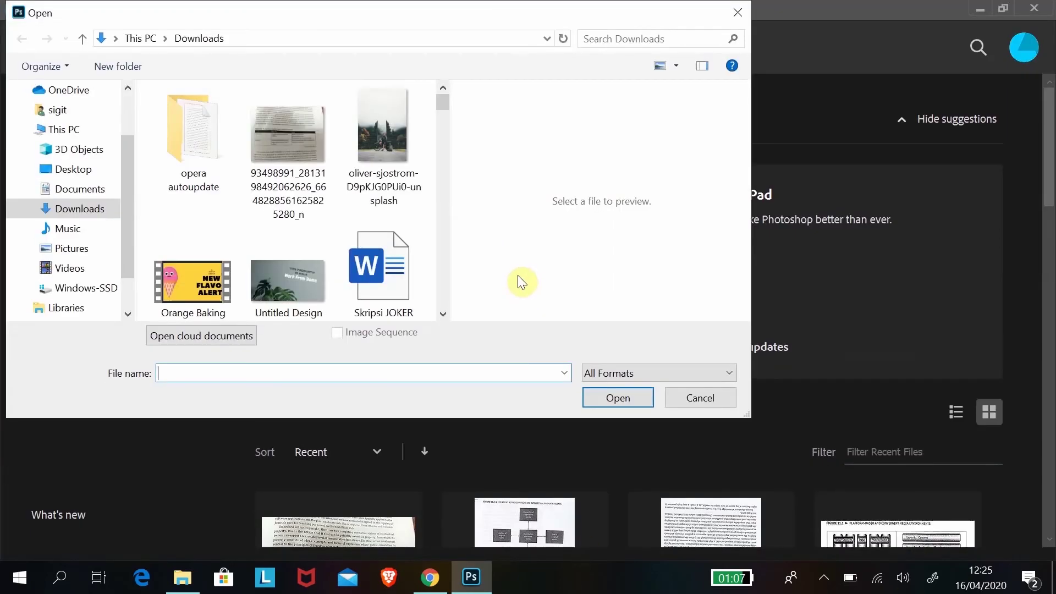
{"action": "left_click", "coordinate": [87, 192]}
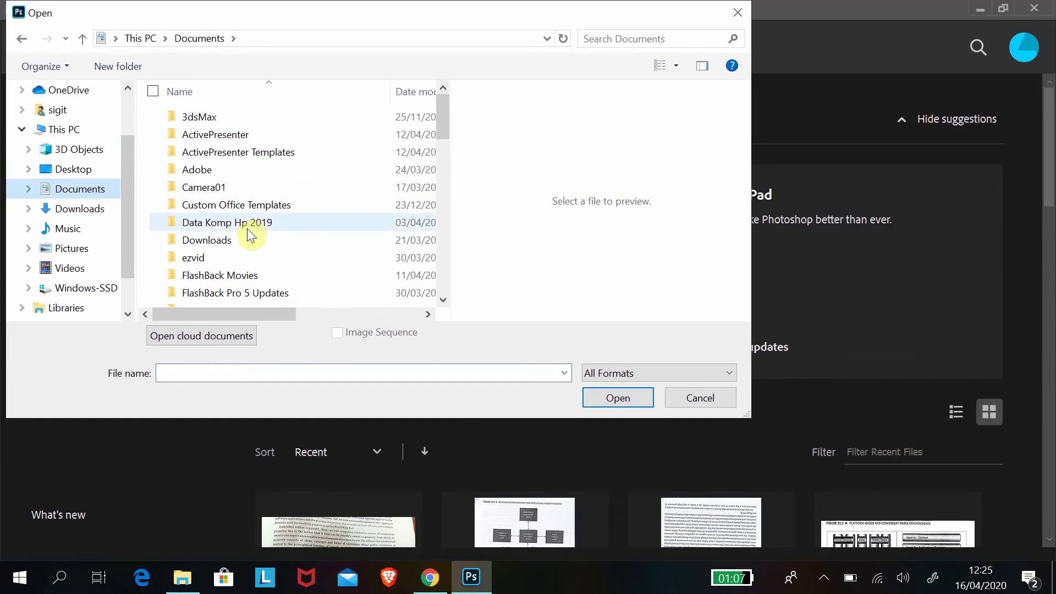
{"action": "left_click", "coordinate": [226, 225]}
{"action": "double_click", "coordinate": [225, 226]}
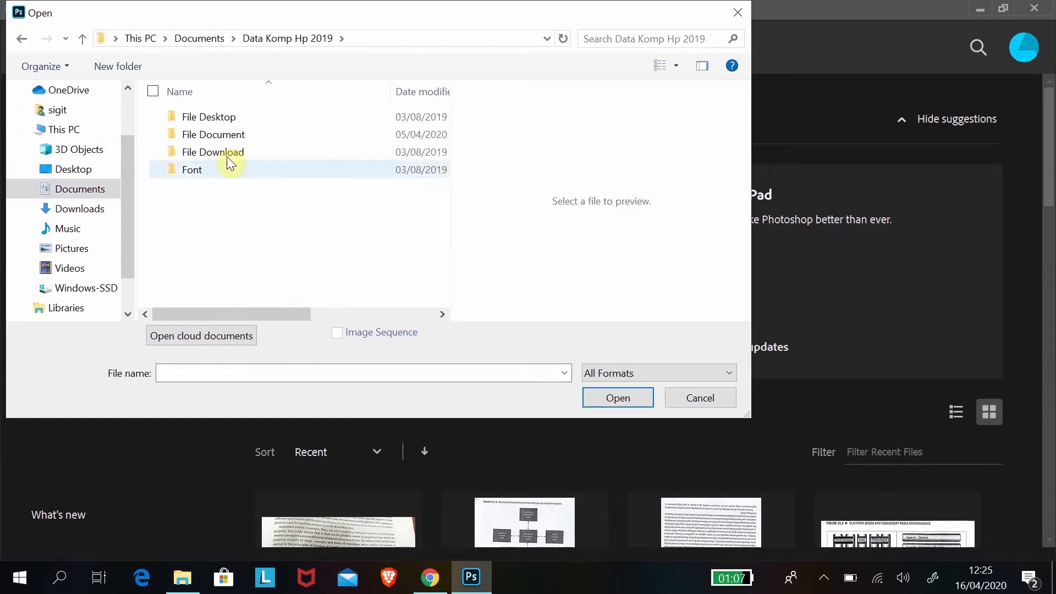
{"action": "double_click", "coordinate": [228, 135]}
{"action": "double_click", "coordinate": [220, 171]}
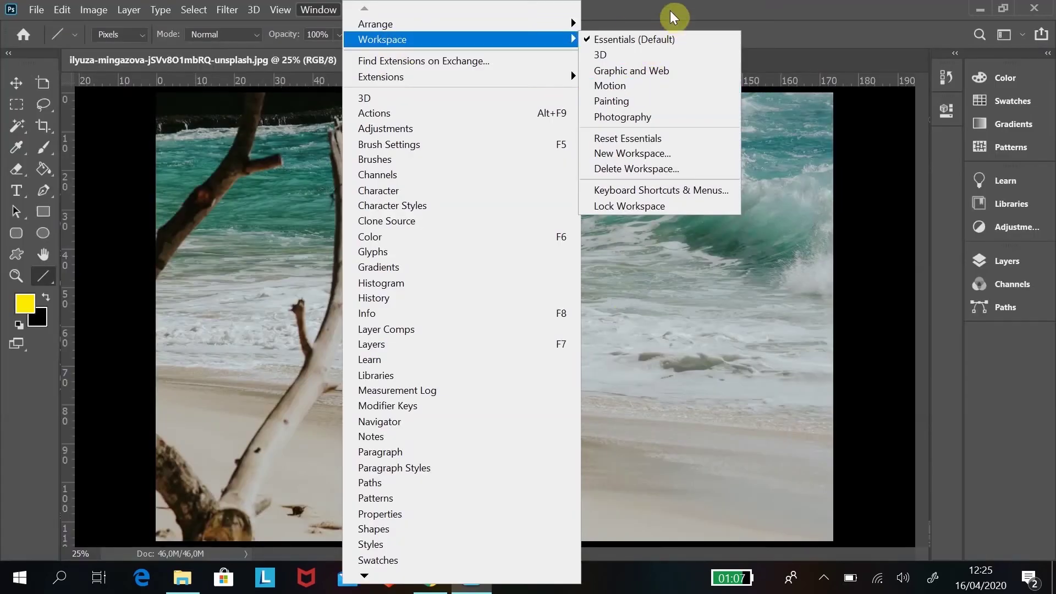
{"action": "left_click", "coordinate": [670, 11]}
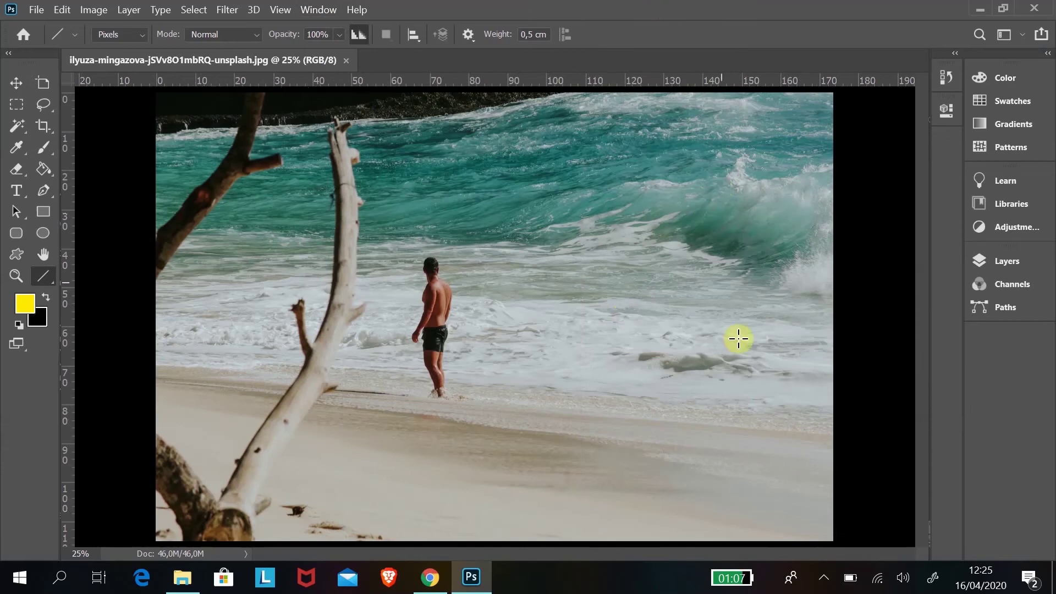
Rename the locked Background layer to ORI, then duplicate it as ORI copy
{"action": "left_click", "coordinate": [1010, 264]}
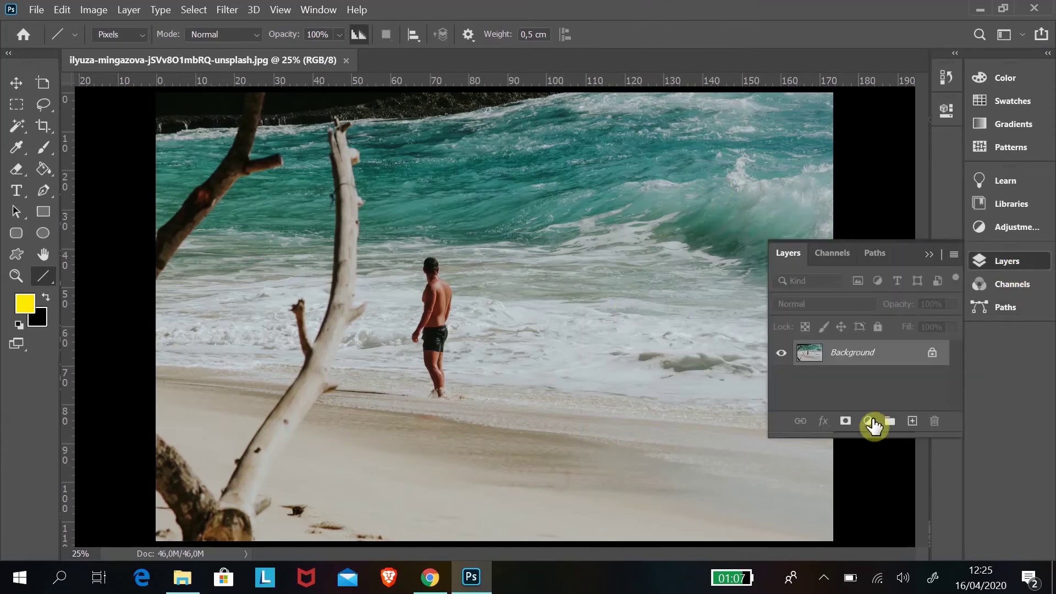
{"action": "double_click", "coordinate": [853, 358]}
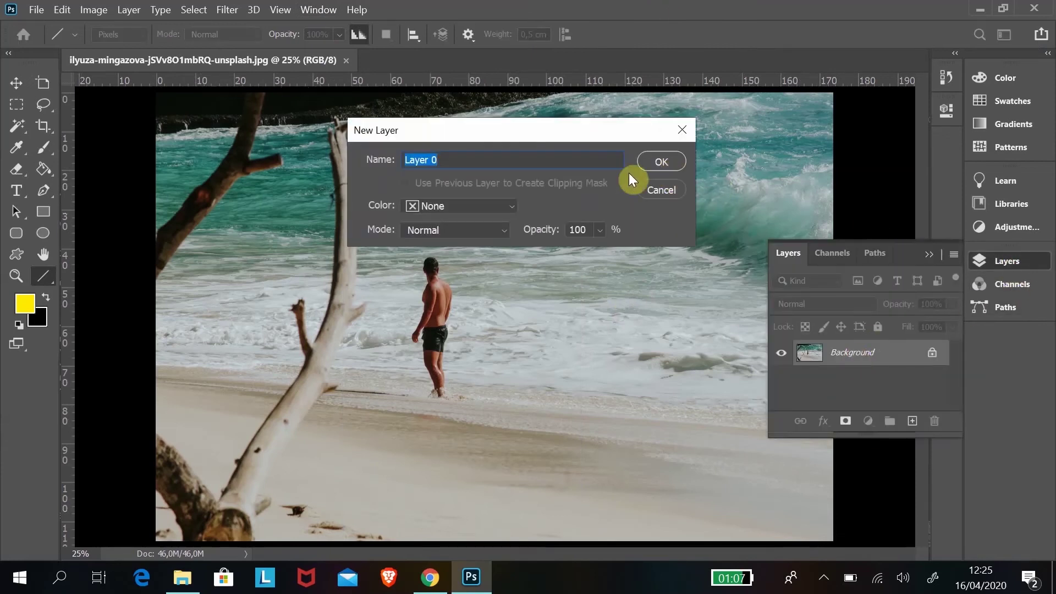
{"action": "type", "text": "ORI"}
{"action": "left_click", "coordinate": [661, 163]}
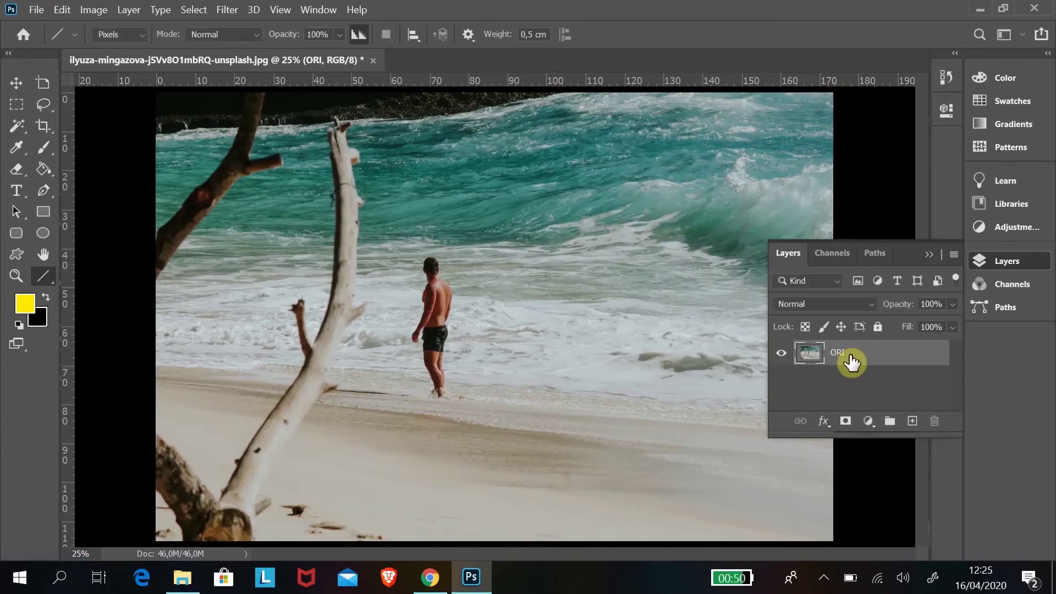
{"action": "left_click_drag", "start_coordinate": [849, 358], "coordinate": [910, 423]}
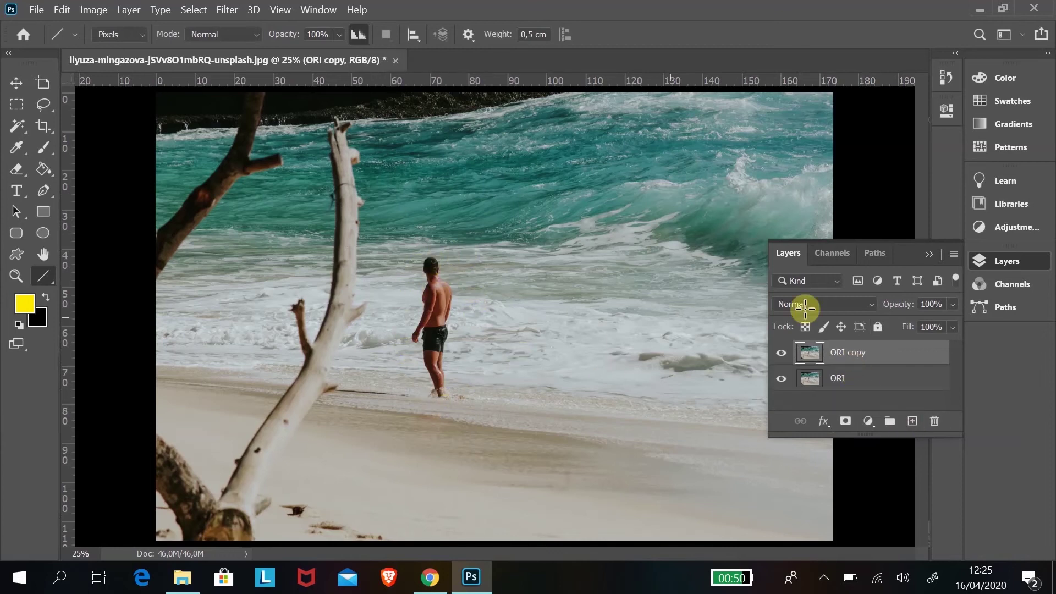
Zoom out, hide the ORI layer so only ORI copy shows, and choose the Lasso tool
{"action": "key", "text": "ctrl+minus"}
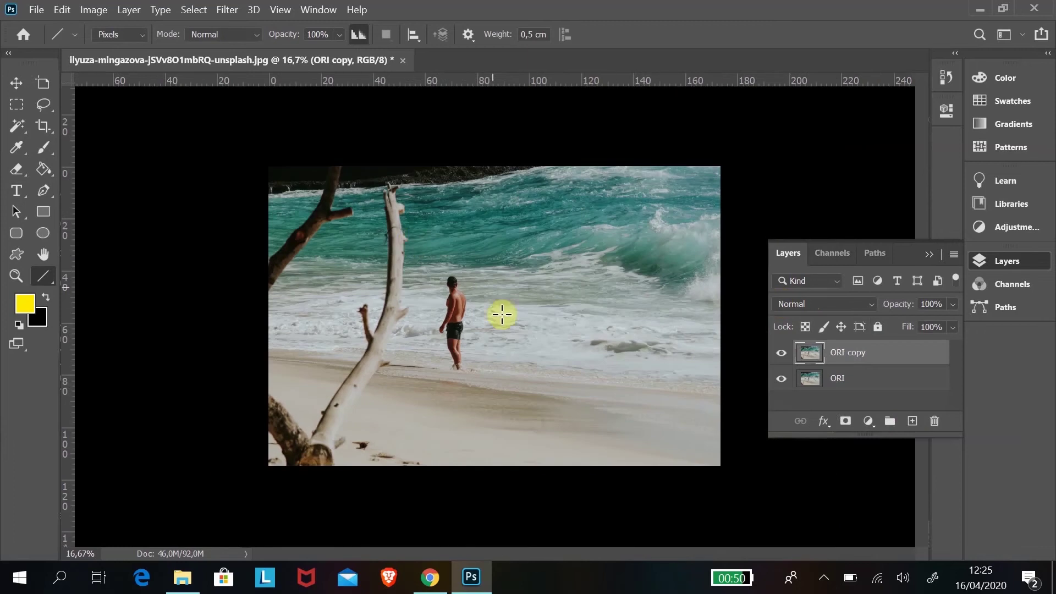
{"action": "left_click", "coordinate": [781, 380]}
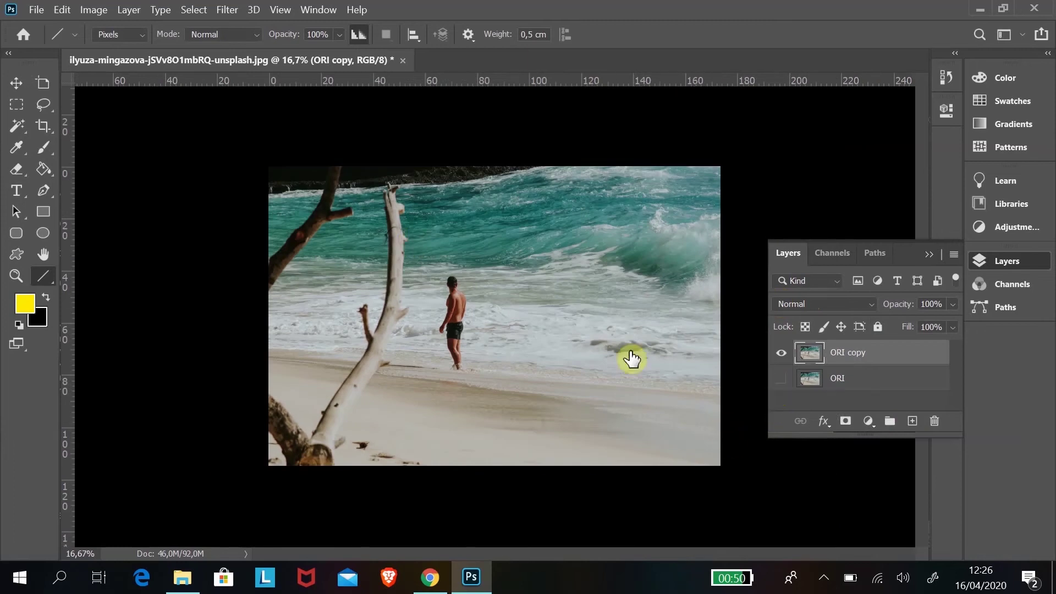
{"action": "left_click", "coordinate": [42, 105]}
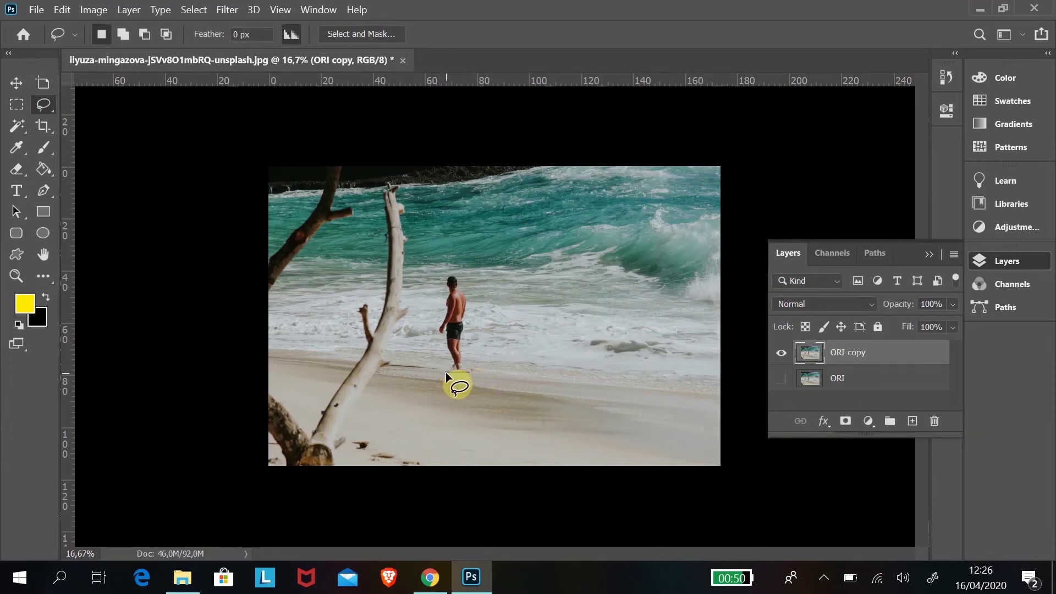
Lasso around the man, shift the selection right onto empty surf, and copy it to Layer 1
{"action": "left_click_drag", "start_coordinate": [444, 372], "coordinate": [429, 322]}
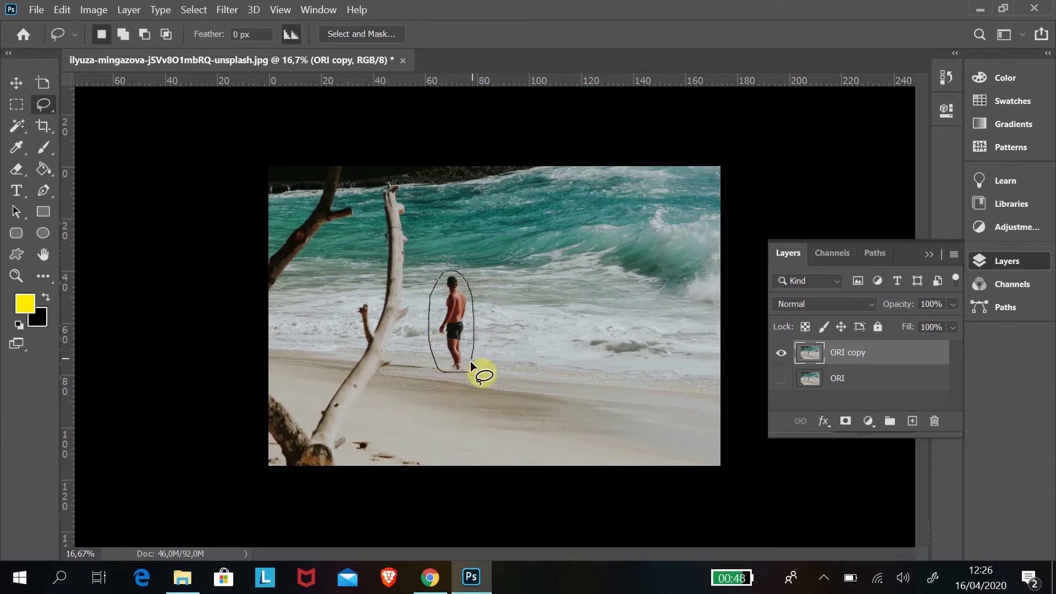
{"action": "left_click_drag", "start_coordinate": [468, 371], "coordinate": [467, 371]}
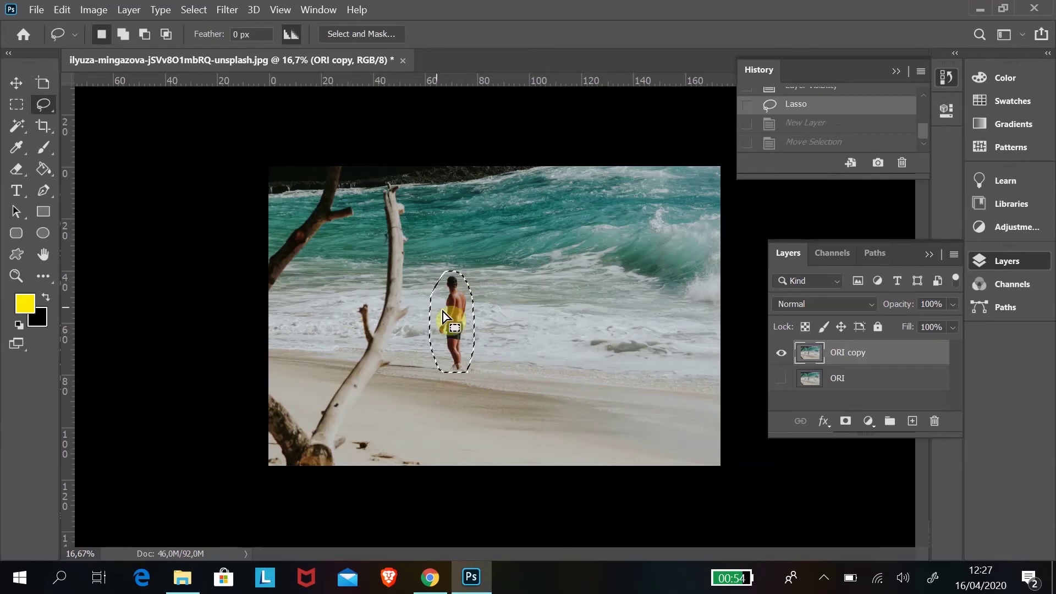
{"action": "left_click_drag", "start_coordinate": [445, 313], "coordinate": [509, 312]}
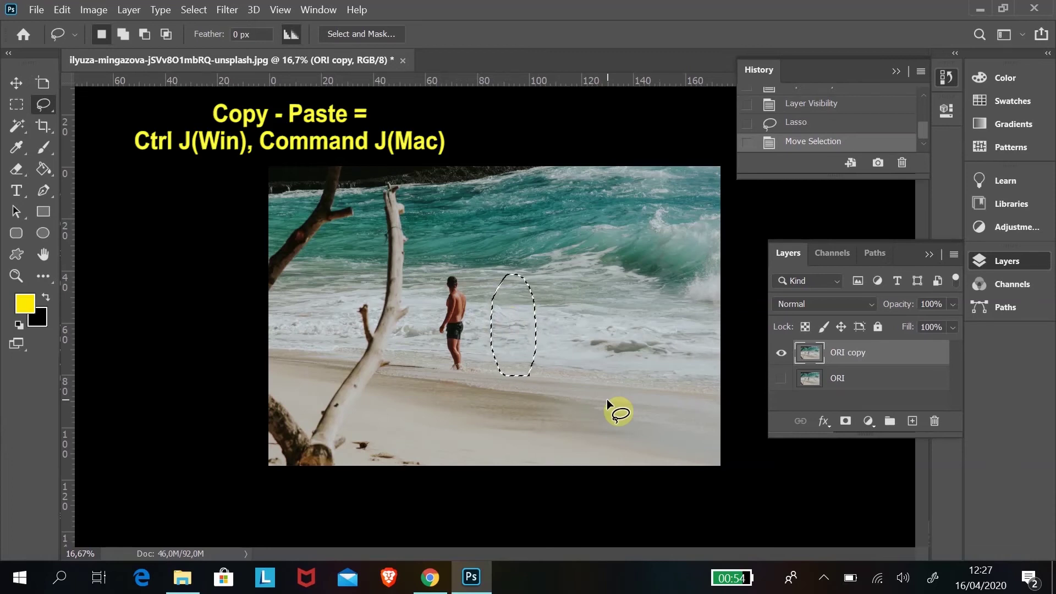
{"action": "key", "text": "ctrl+j"}
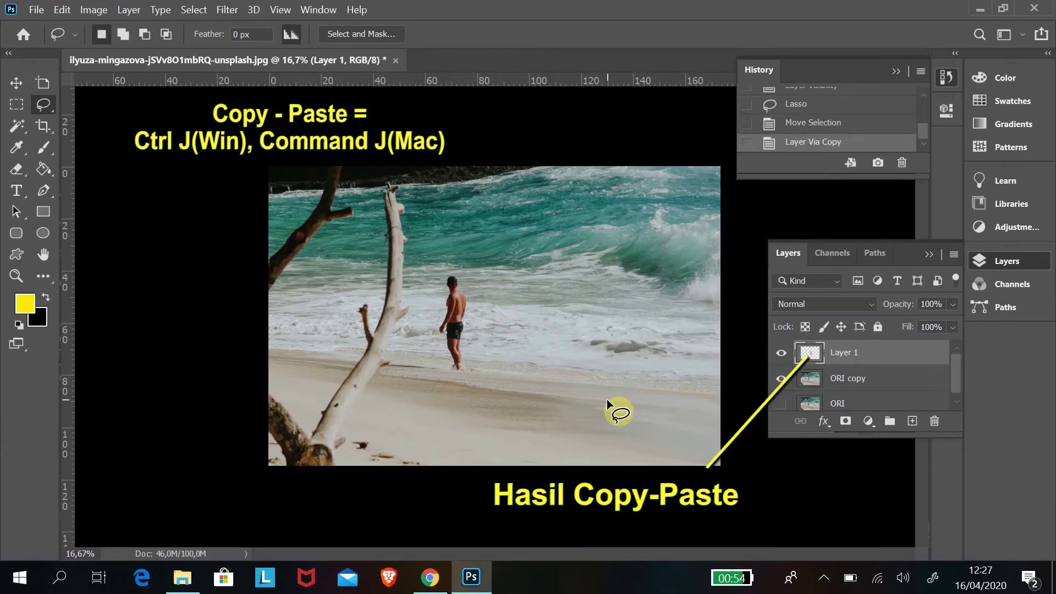
Check the copied patch by toggling ORI copy, then rename Layer 1 to 'Hasil Copy Paste'
{"action": "left_click", "coordinate": [781, 379]}
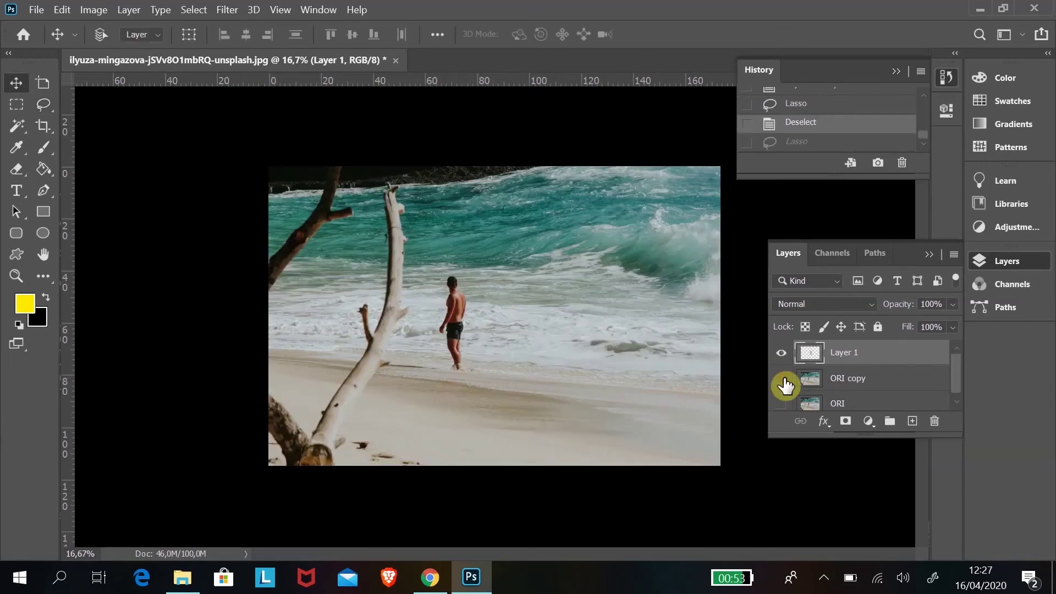
{"action": "left_click", "coordinate": [781, 379]}
{"action": "left_click", "coordinate": [781, 379]}
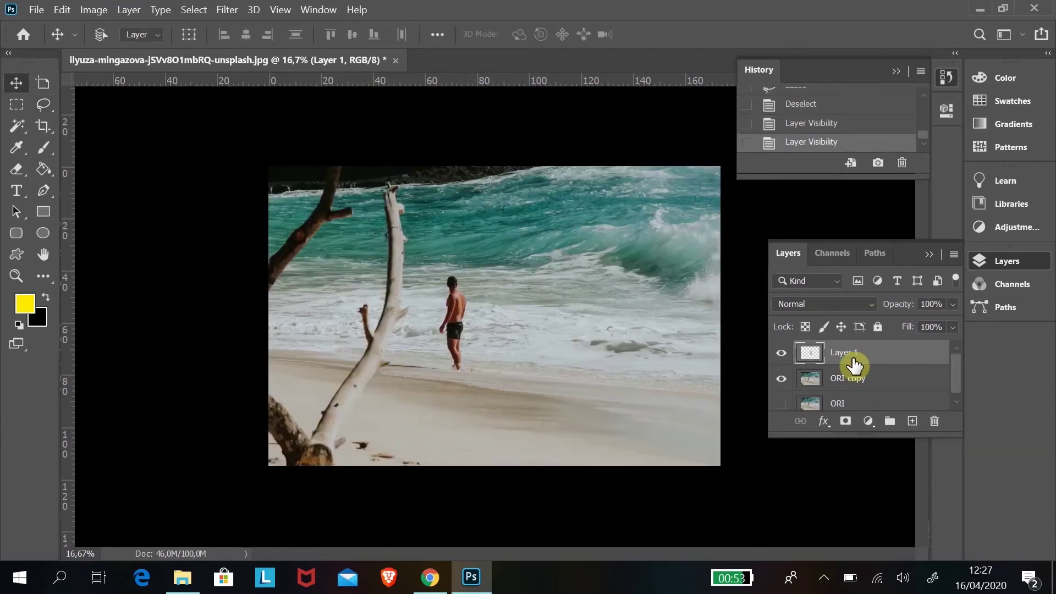
{"action": "double_click", "coordinate": [845, 353]}
{"action": "type", "text": "Hasil C"}
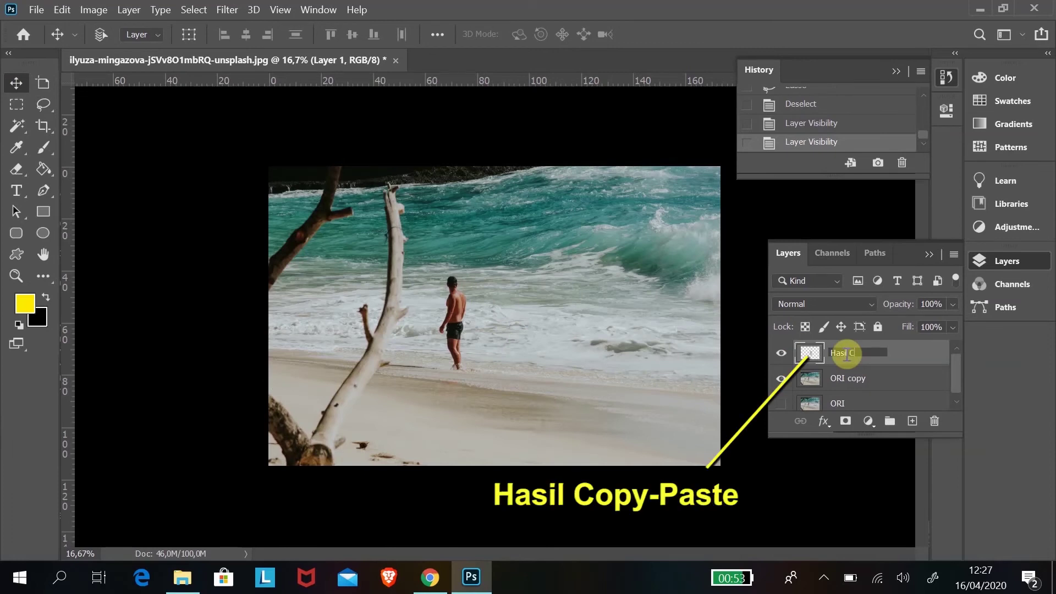
{"action": "type", "text": "opy Paste"}
{"action": "left_click", "coordinate": [910, 366]}
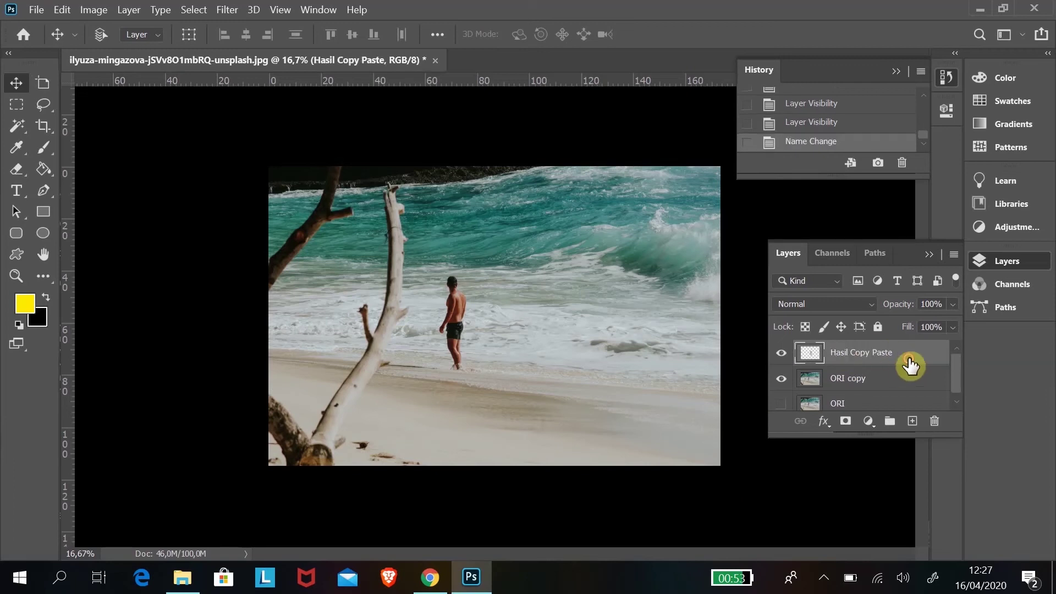
{"action": "double_click", "coordinate": [910, 366]}
{"action": "left_click", "coordinate": [773, 156]}
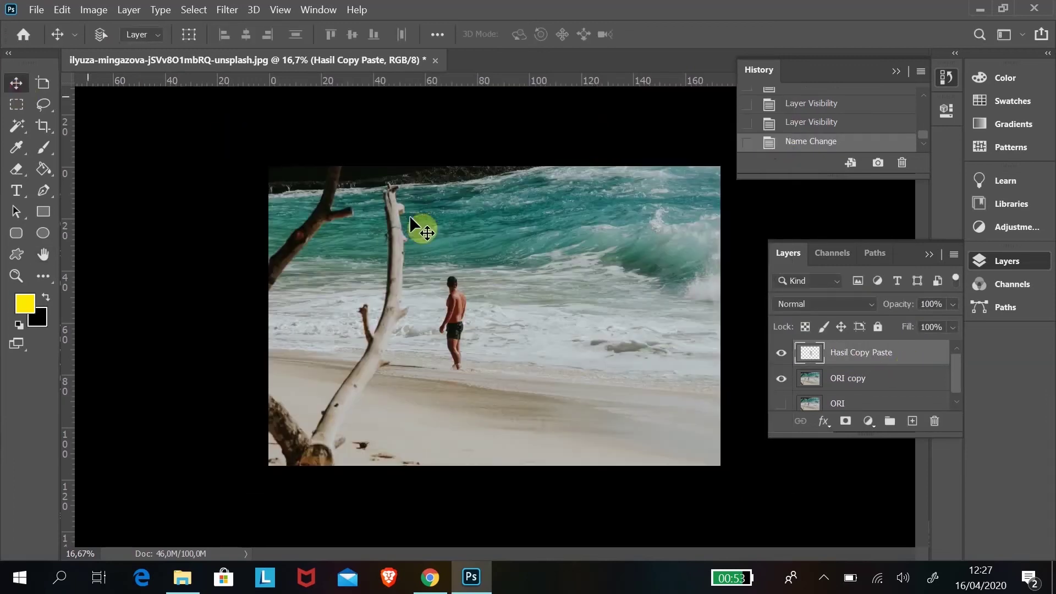
Drag the Hasil Copy Paste surf patch left until it covers the standing man
{"action": "left_click_drag", "start_coordinate": [605, 346], "coordinate": [536, 326]}
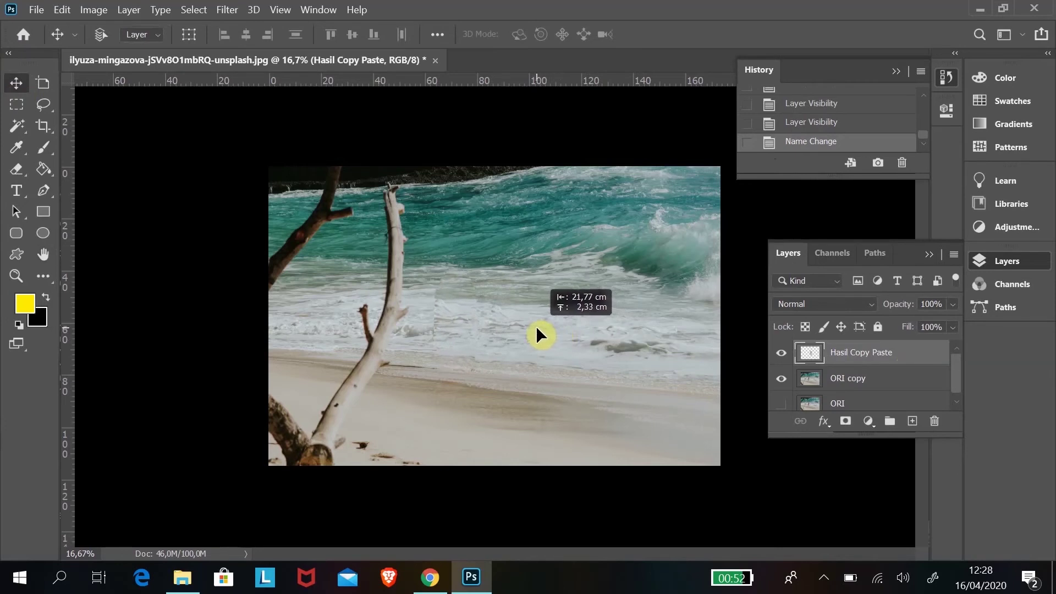
{"action": "left_click_drag", "start_coordinate": [536, 326], "coordinate": [536, 325]}
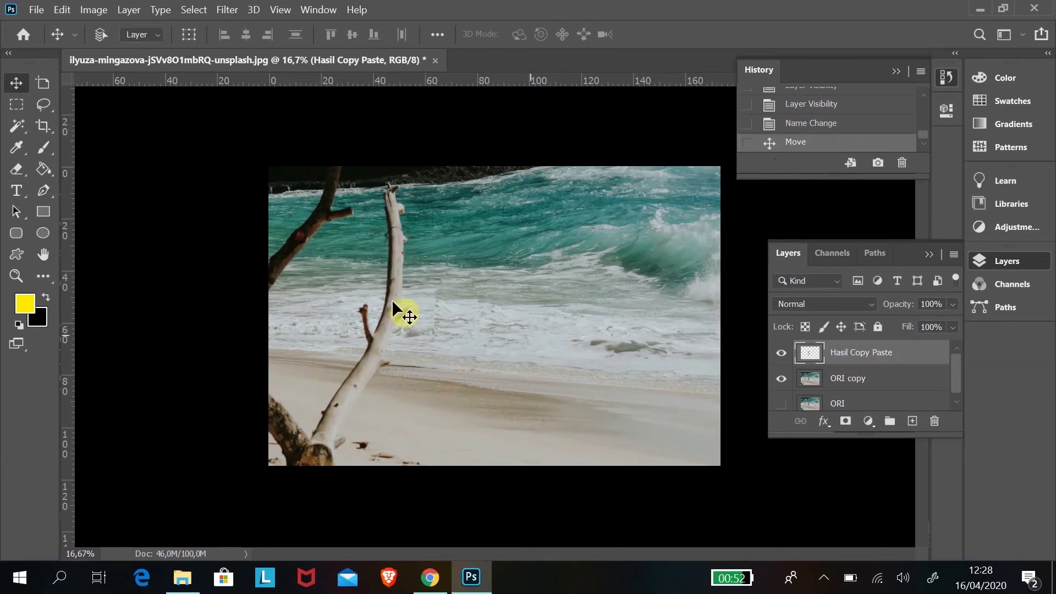
{"action": "left_click", "coordinate": [16, 275]}
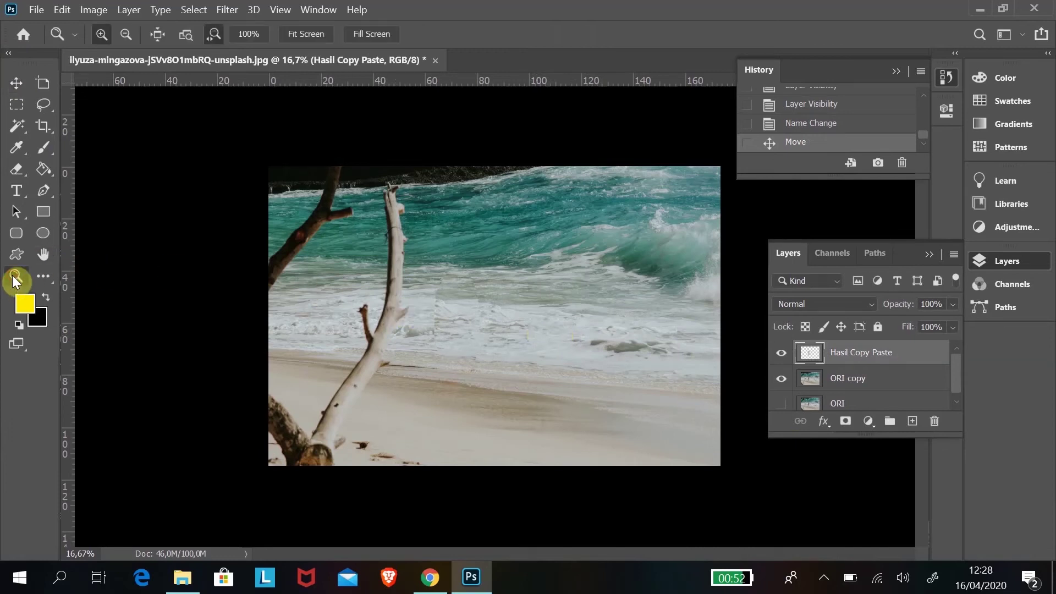
Zoom into the patched surf and toggle Hasil Copy Paste and ORI copy visibility to compare
{"action": "left_click", "coordinate": [435, 293]}
{"action": "mouse_move", "coordinate": [435, 293]}
{"action": "left_mouse_down"}
{"action": "mouse_move", "coordinate": [498, 409]}
{"action": "mouse_move", "coordinate": [462, 377]}
{"action": "left_mouse_up"}
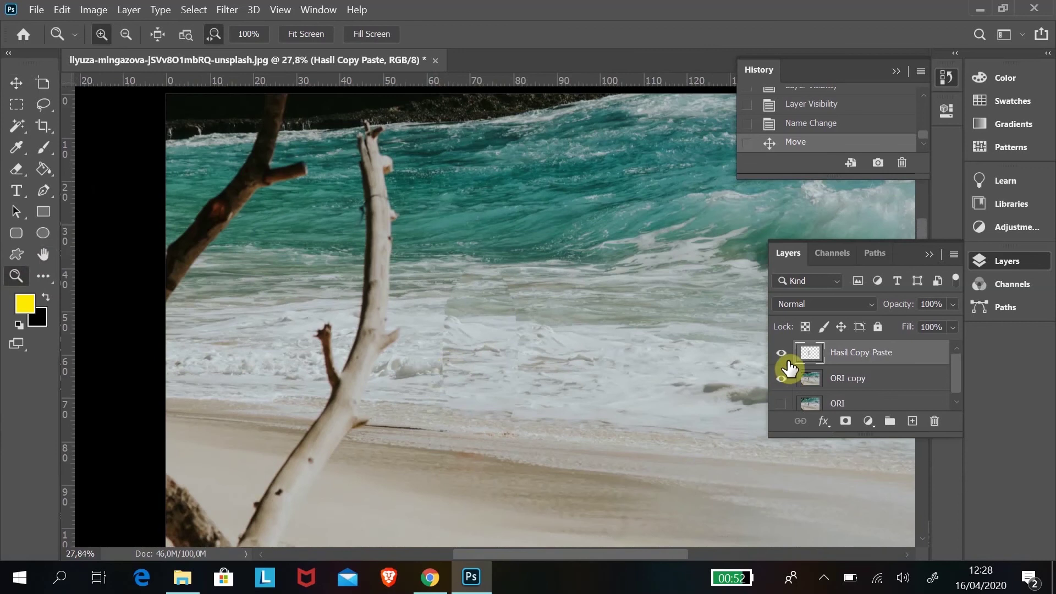
{"action": "left_click", "coordinate": [782, 353]}
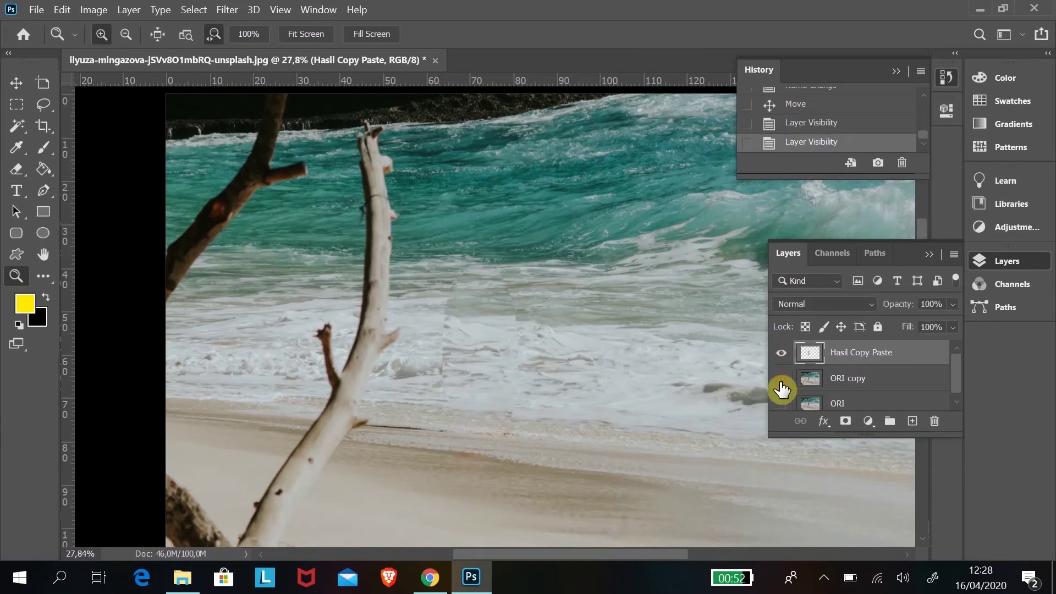
{"action": "left_click", "coordinate": [781, 380]}
{"action": "left_click", "coordinate": [781, 380]}
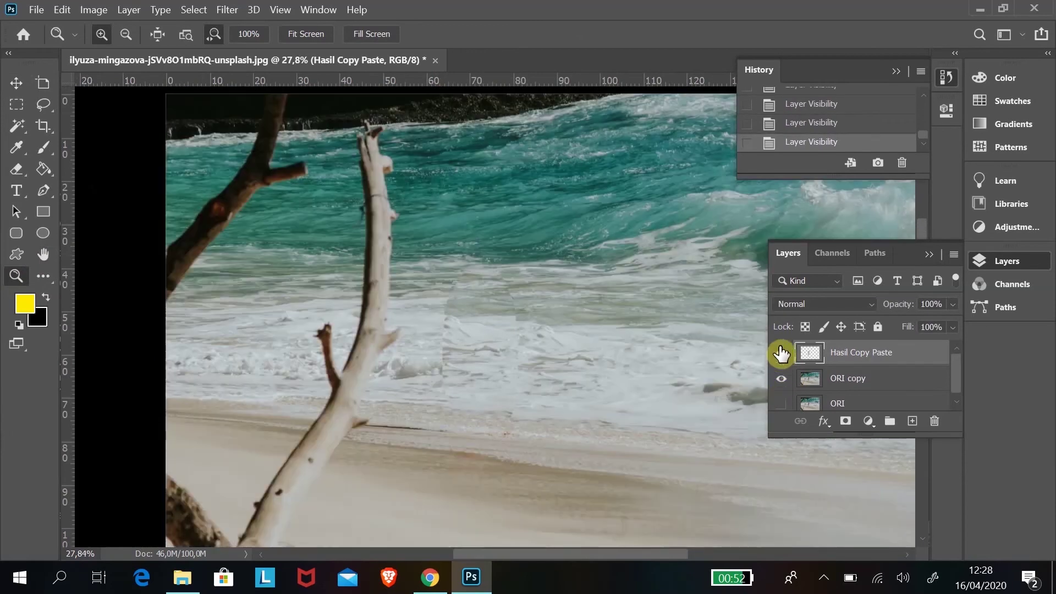
{"action": "left_click", "coordinate": [781, 355]}
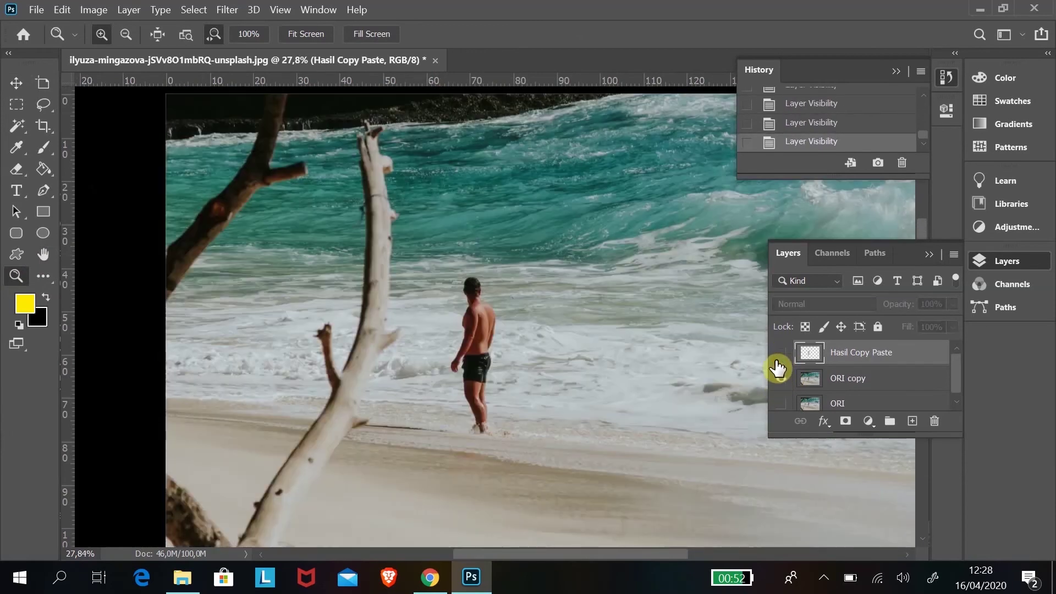
{"action": "left_click", "coordinate": [781, 353]}
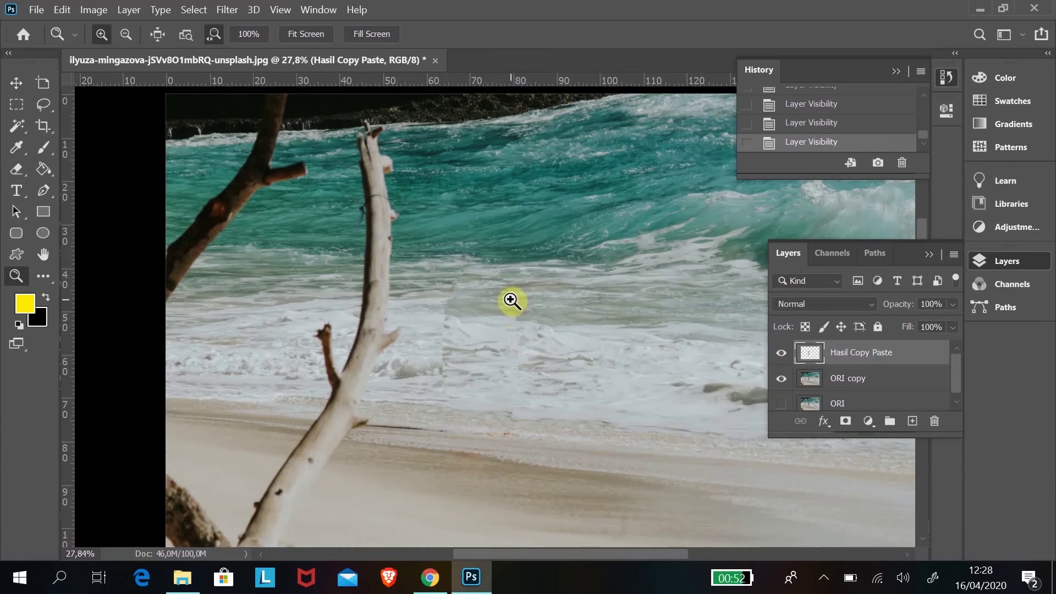
Magnify the patch edges, hide Hasil Copy Paste, make ORI copy active, and zoom out
{"action": "left_click_drag", "start_coordinate": [511, 302], "coordinate": [529, 361]}
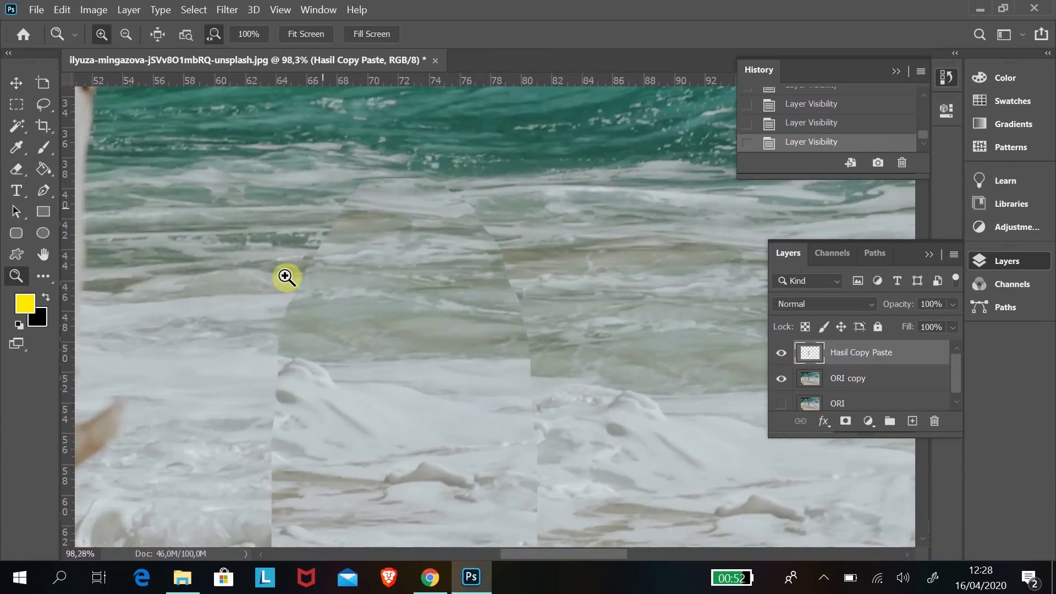
{"action": "left_click", "coordinate": [781, 353]}
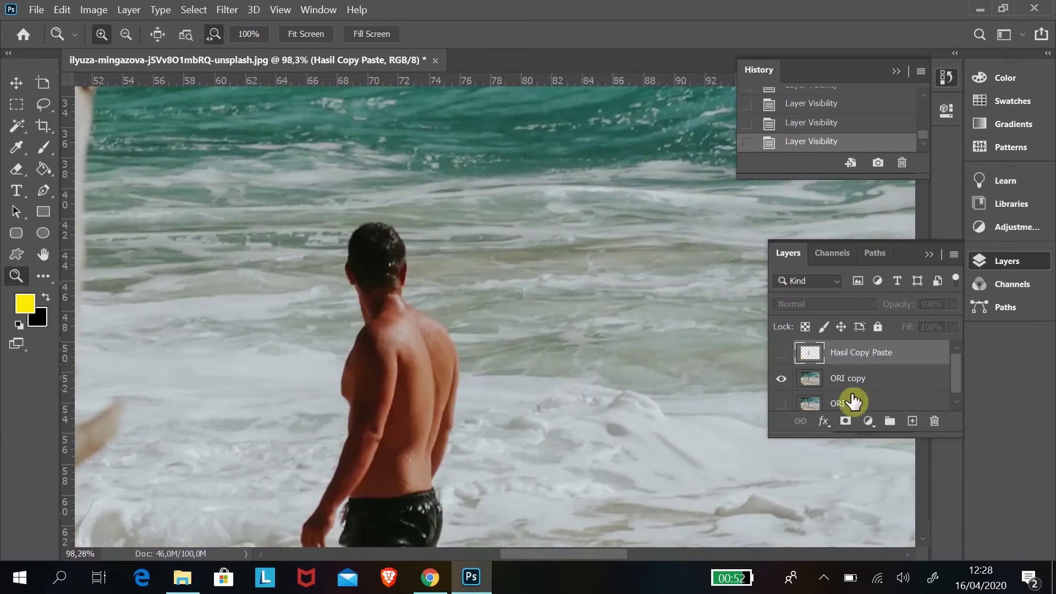
{"action": "scroll", "coordinate": [523, 342], "scroll_direction": "down", "scroll_amount": 5}
{"action": "left_click", "coordinate": [864, 385]}
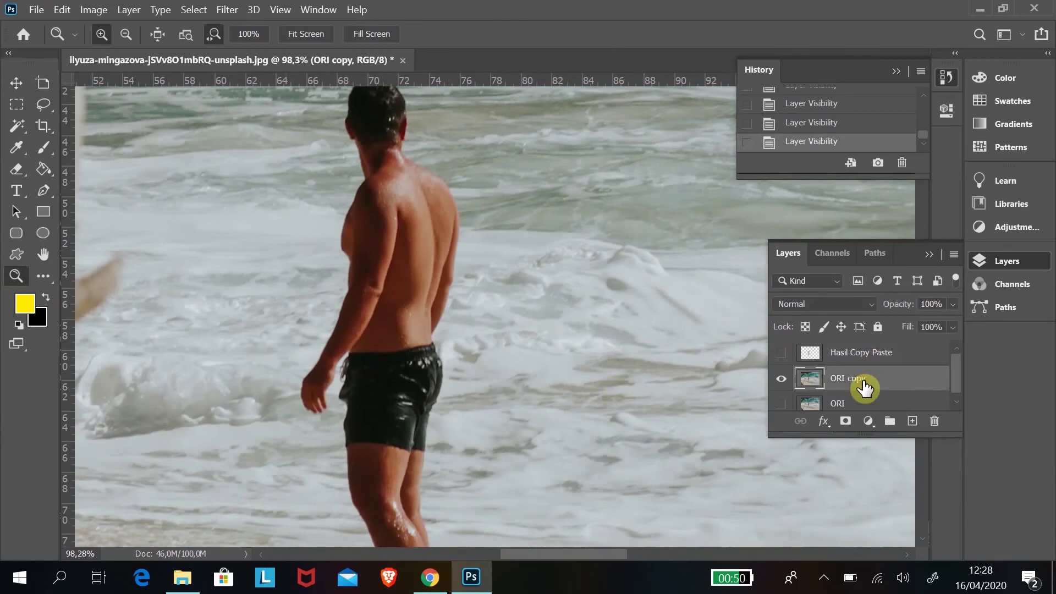
{"action": "key", "text": "ctrl+minus"}
{"action": "key", "text": "ctrl+minus"}
{"action": "key", "text": "ctrl+minus"}
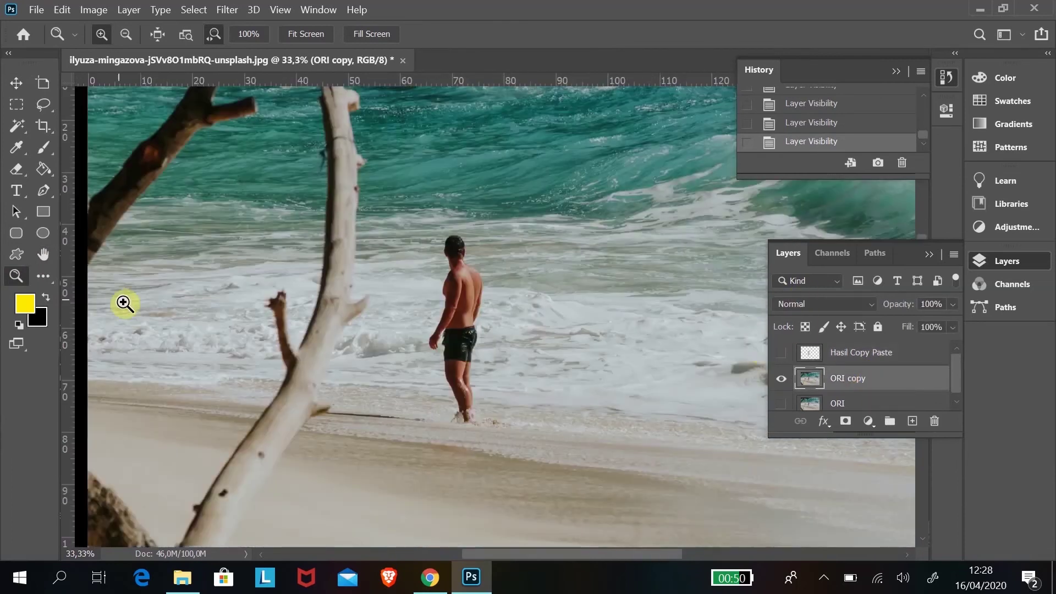
Use Edit Toolbar to move the Patch Tool group from Extra Tools into the toolbar
{"action": "left_click", "coordinate": [45, 275]}
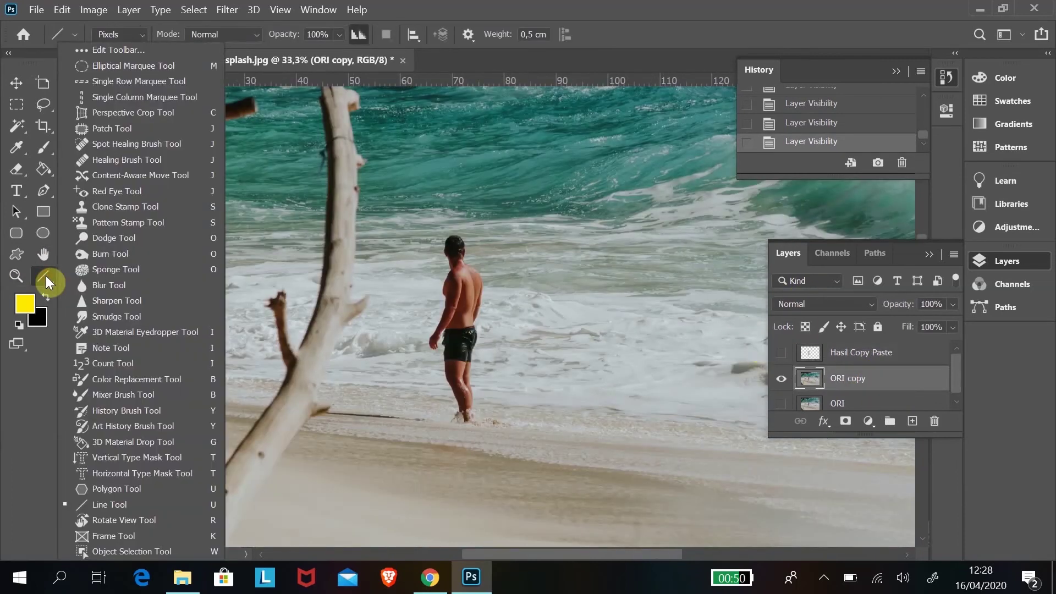
{"action": "left_click", "coordinate": [89, 50]}
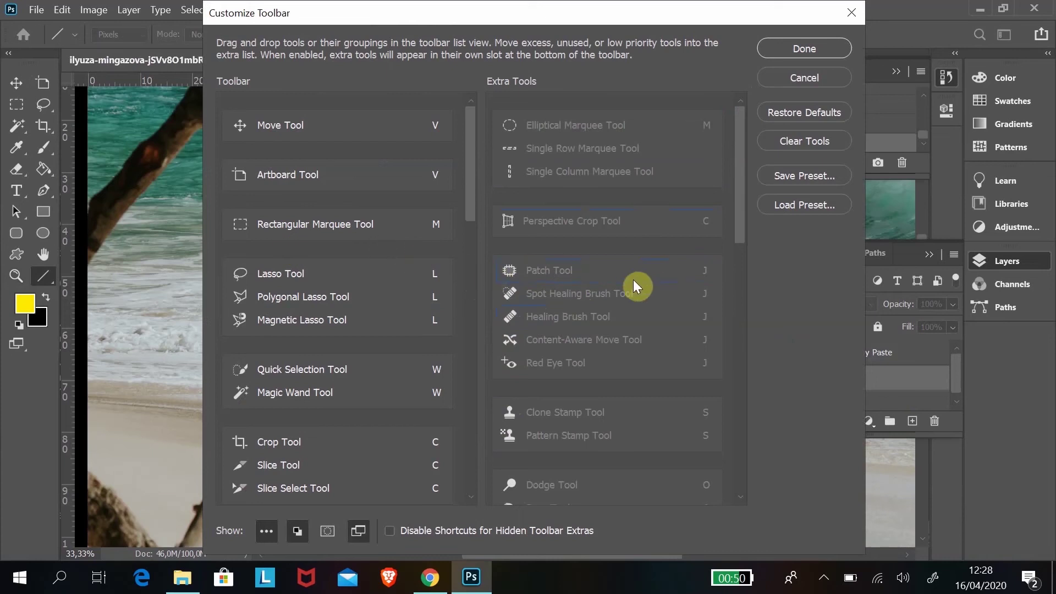
{"action": "mouse_move", "coordinate": [580, 270]}
{"action": "left_mouse_down"}
{"action": "mouse_move", "coordinate": [426, 238]}
{"action": "mouse_move", "coordinate": [402, 247]}
{"action": "left_mouse_up"}
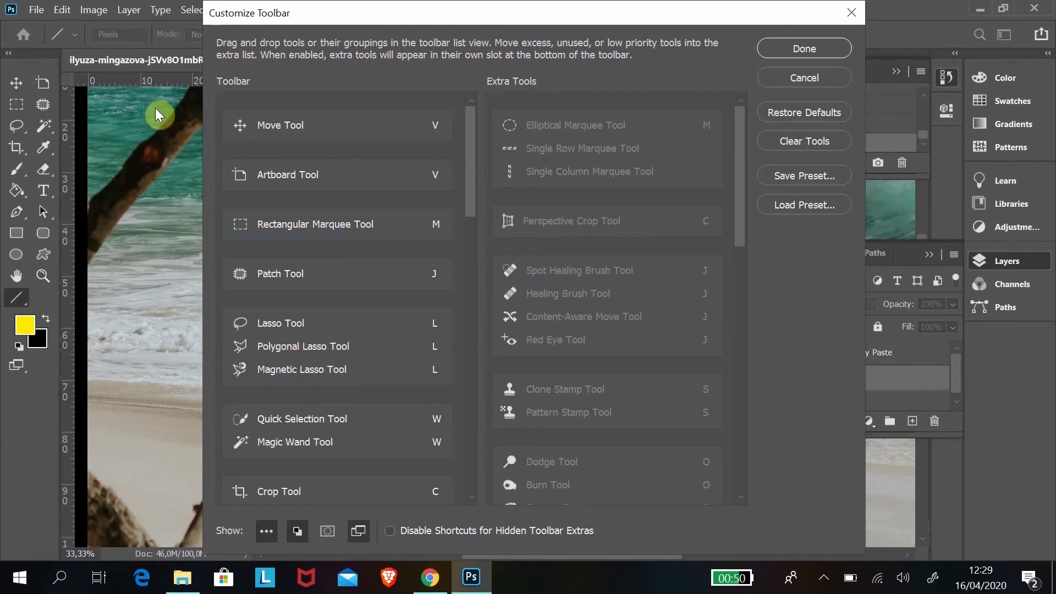
{"action": "left_click", "coordinate": [794, 52]}
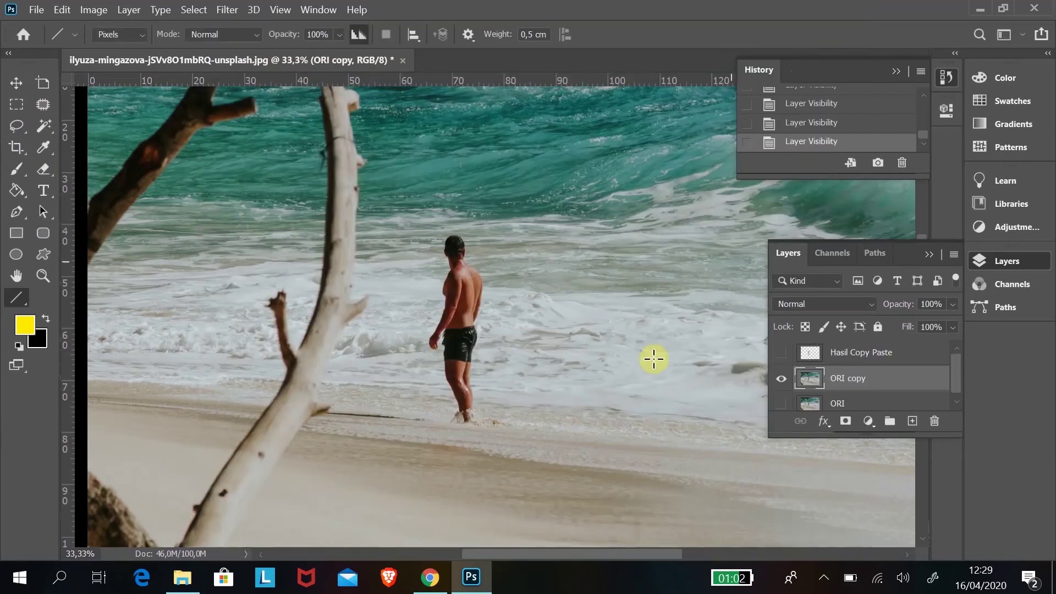
Outline the man with the Patch Tool, drag it right onto clean water, and deselect
{"action": "left_click", "coordinate": [40, 110]}
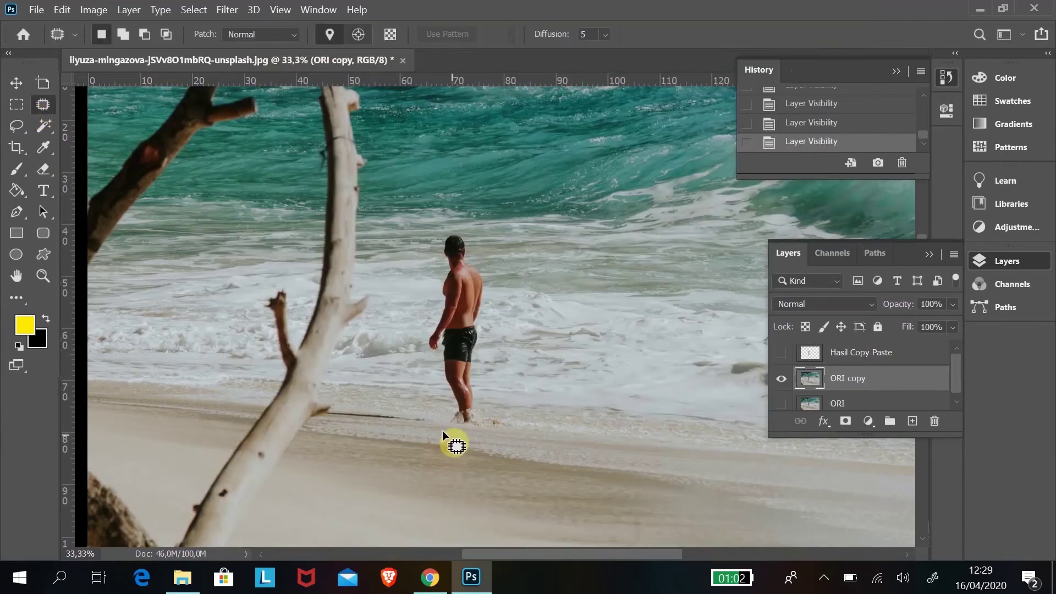
{"action": "left_click_drag", "start_coordinate": [427, 421], "coordinate": [407, 375]}
{"action": "left_click_drag", "start_coordinate": [415, 337], "coordinate": [428, 289]}
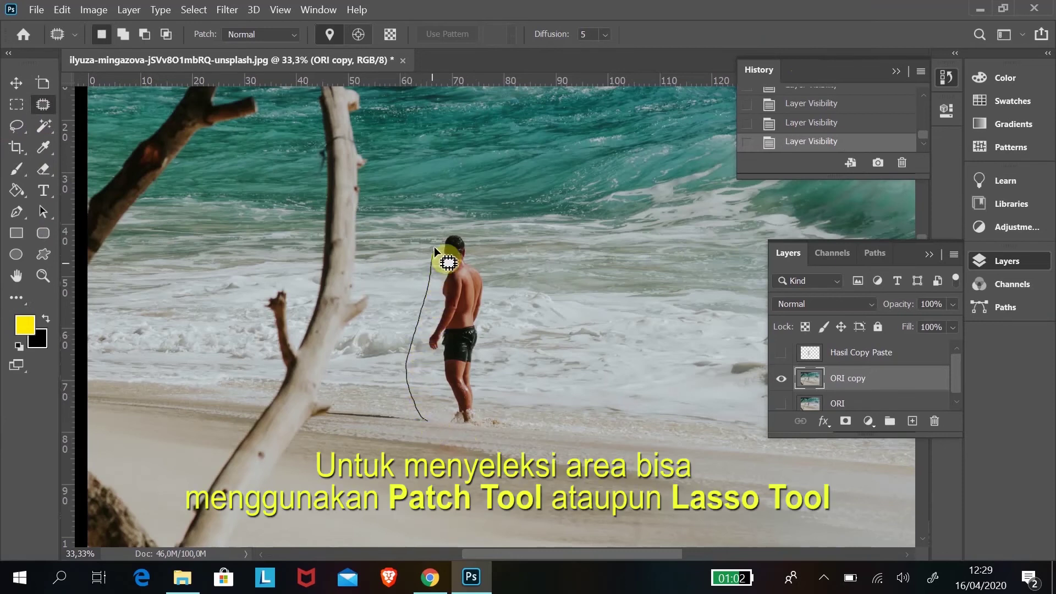
{"action": "left_click_drag", "start_coordinate": [471, 220], "coordinate": [496, 268]}
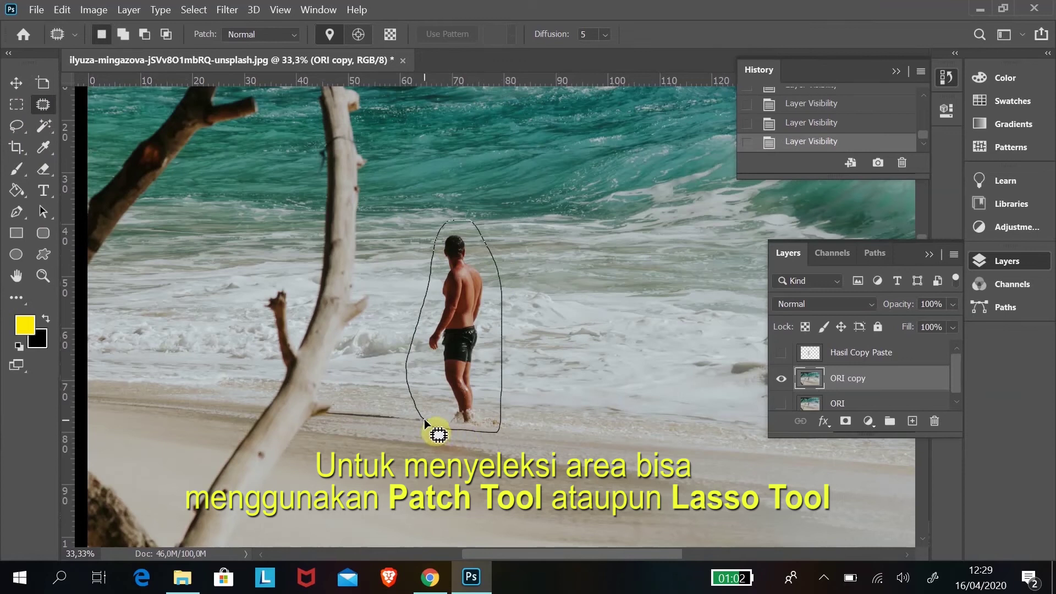
{"action": "left_click_drag", "start_coordinate": [425, 420], "coordinate": [424, 420]}
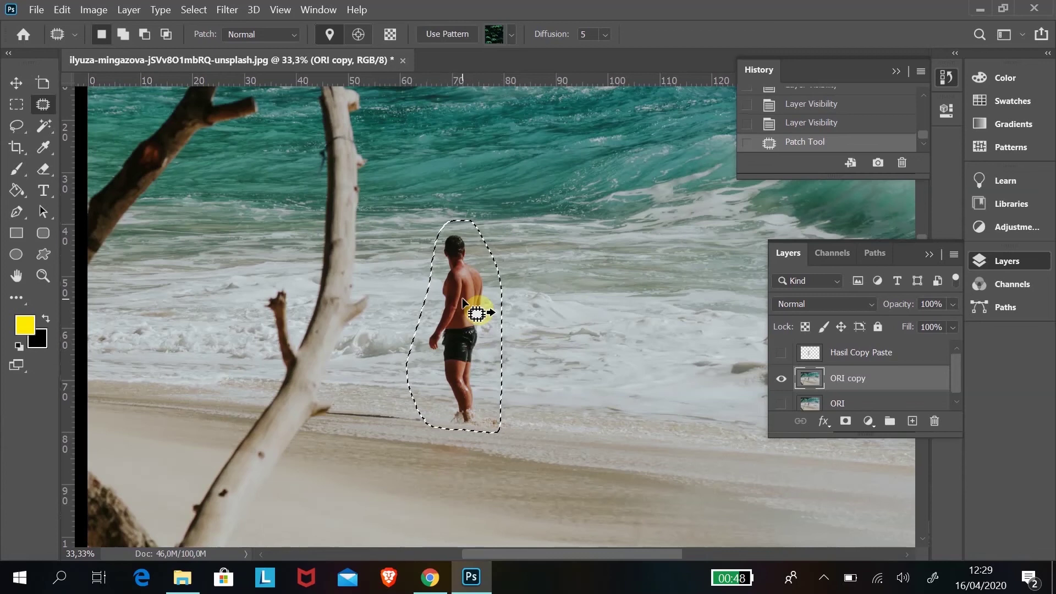
{"action": "left_click_drag", "start_coordinate": [462, 298], "coordinate": [538, 295]}
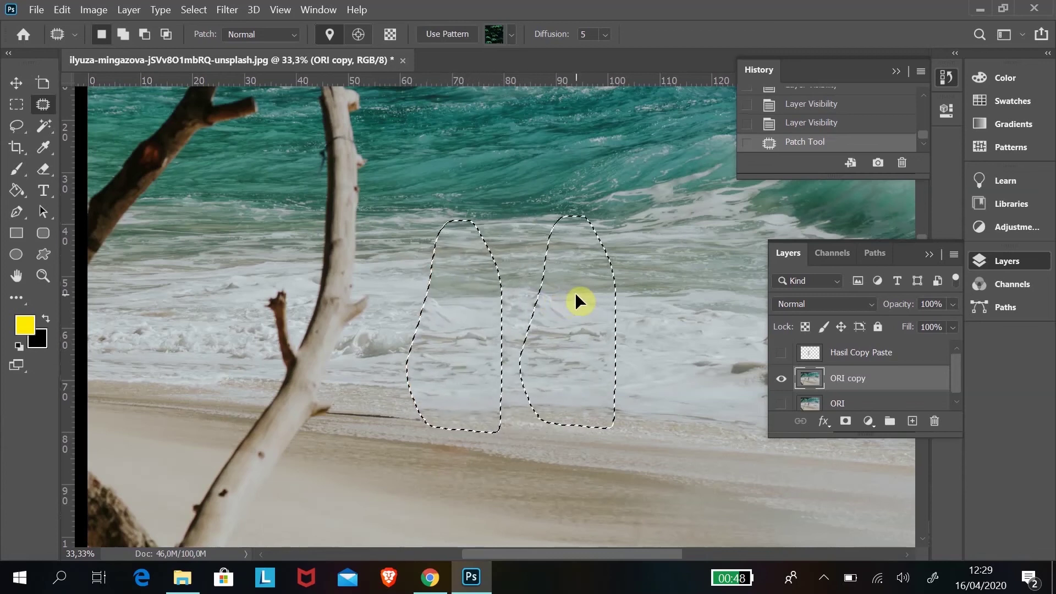
{"action": "left_click_drag", "start_coordinate": [538, 297], "coordinate": [587, 309]}
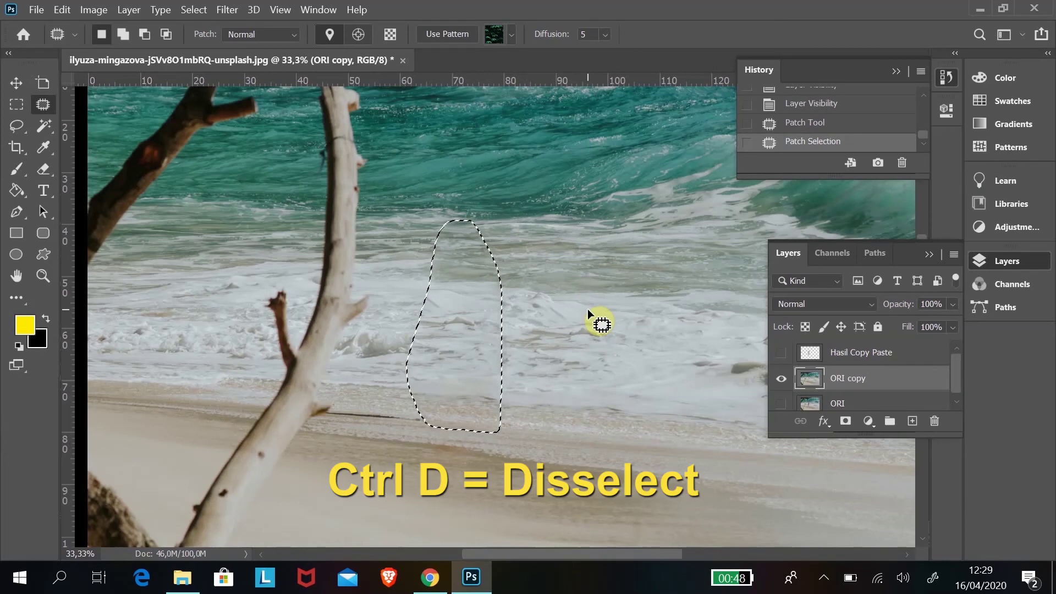
{"action": "key", "text": "ctrl+d"}
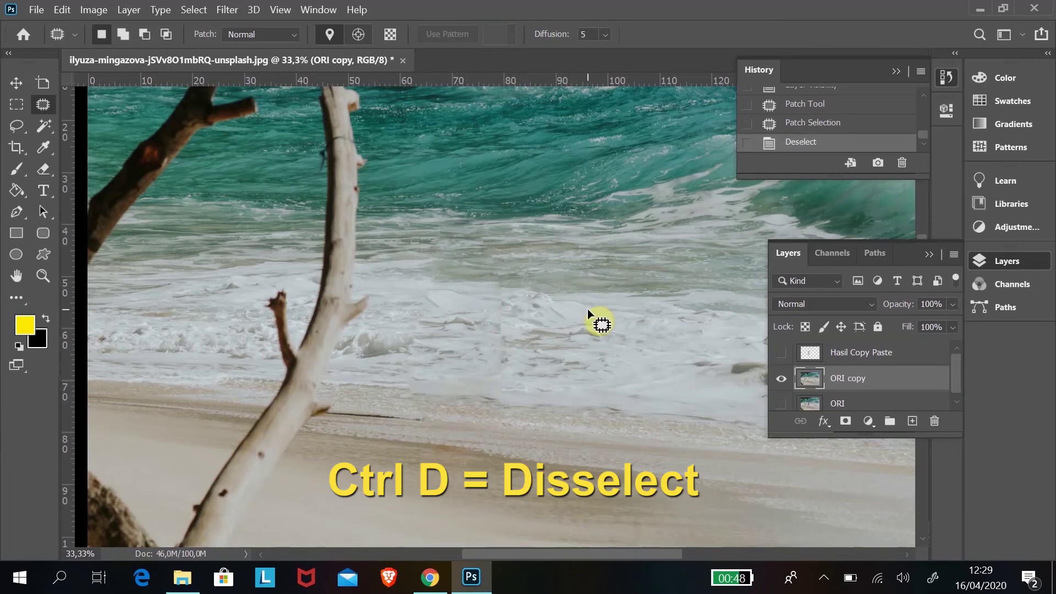
Zoom into the patched surf and toggle ORI copy and Hasil Copy Paste visibility to compare
{"action": "left_click", "coordinate": [49, 279]}
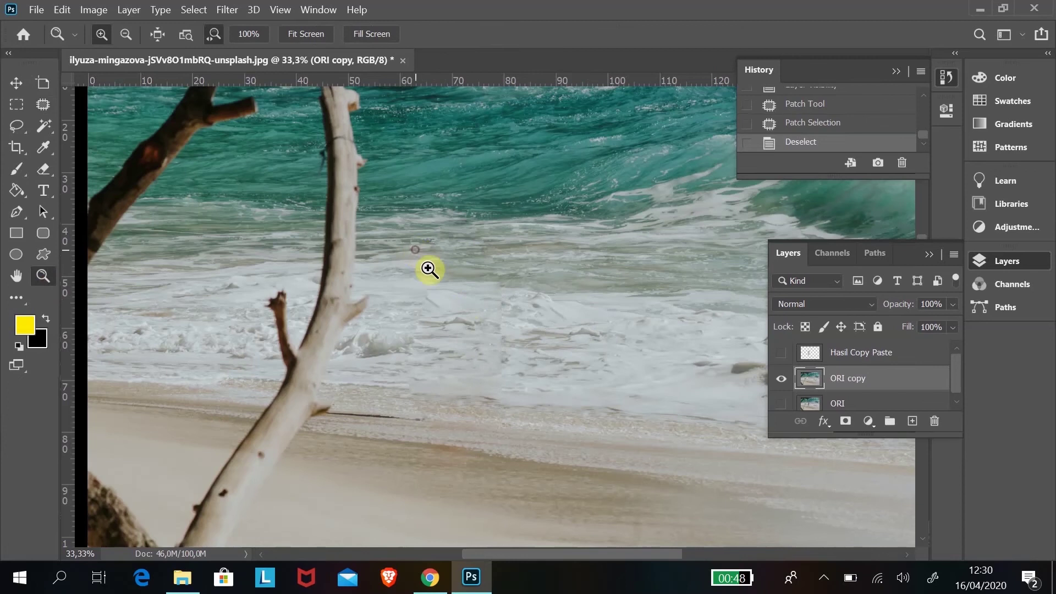
{"action": "left_click_drag", "start_coordinate": [429, 269], "coordinate": [487, 368]}
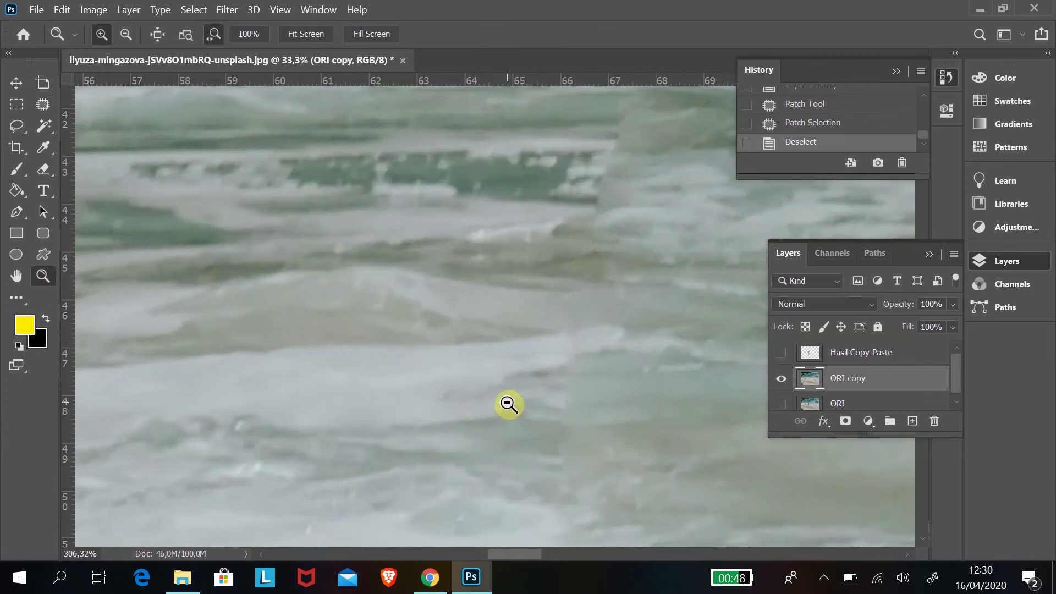
{"action": "left_click_drag", "start_coordinate": [487, 369], "coordinate": [462, 350]}
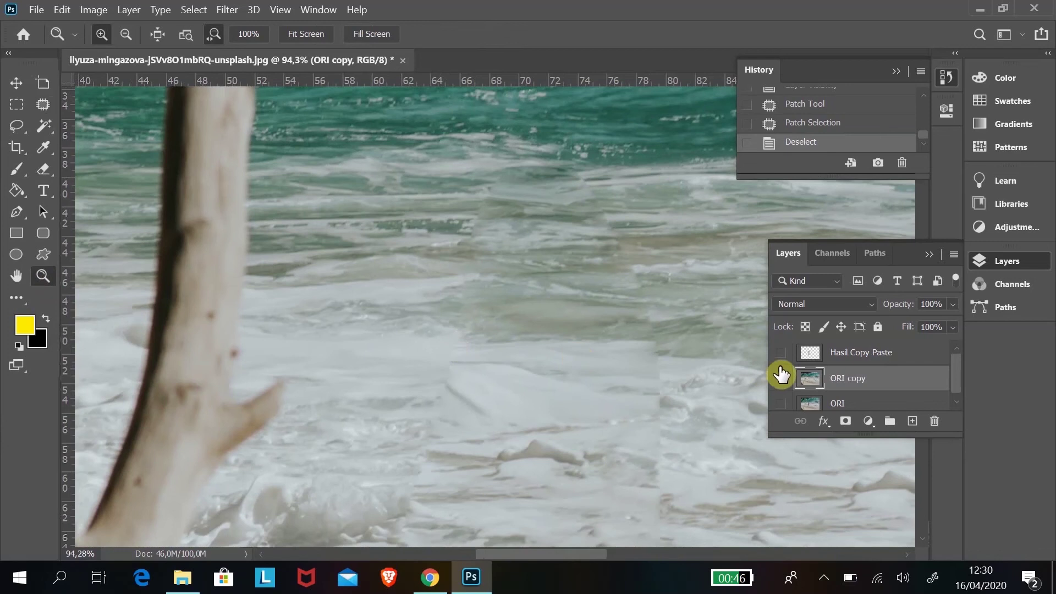
{"action": "left_click", "coordinate": [781, 378]}
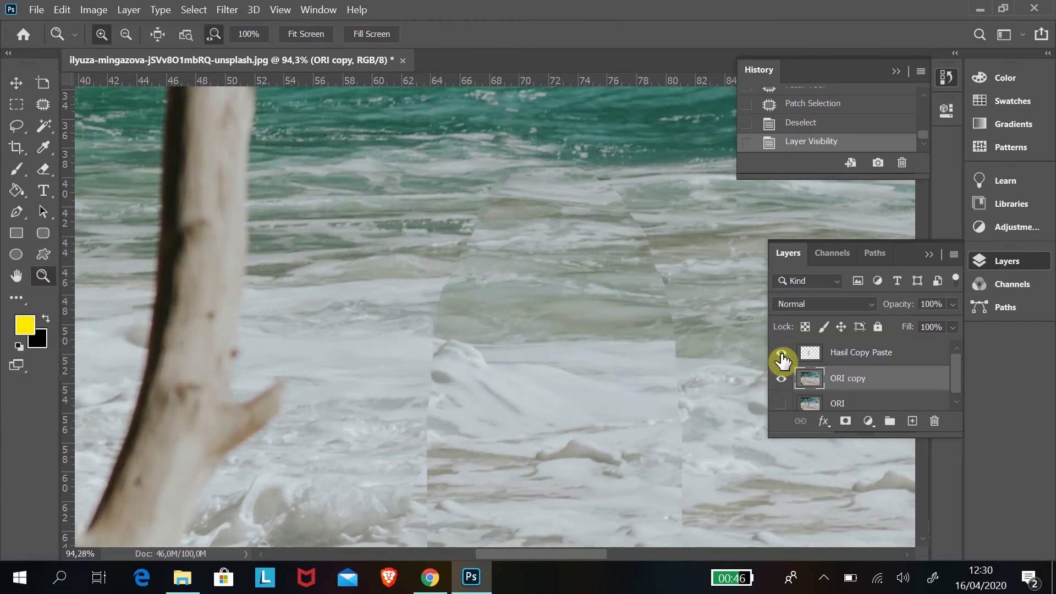
{"action": "left_click", "coordinate": [781, 356]}
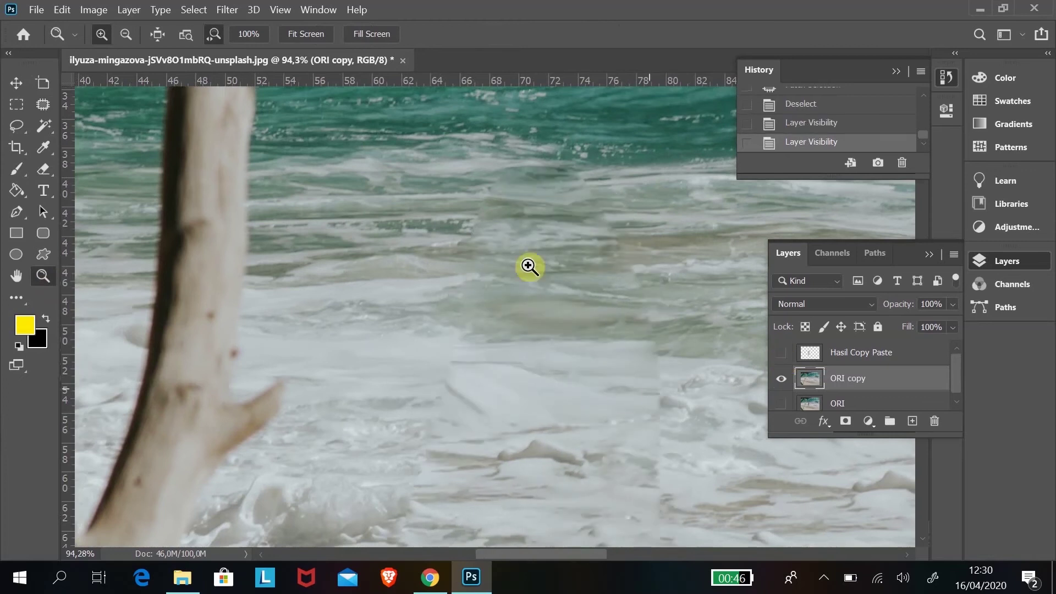
{"action": "scroll", "coordinate": [660, 401], "scroll_direction": "down", "scroll_amount": 2}
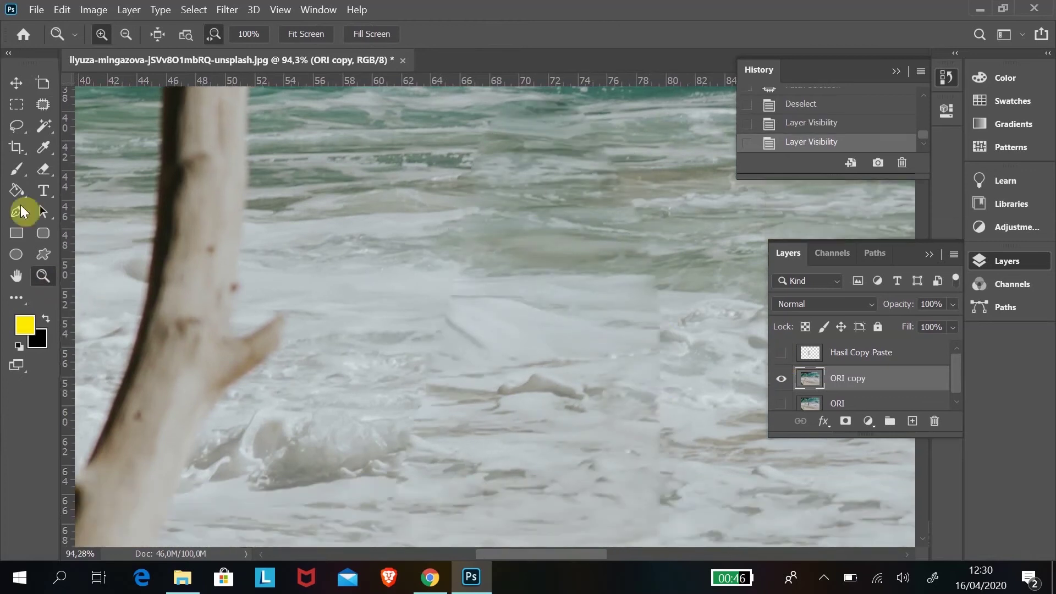
Lasso the leftover surf seam and patch it with clean water from the left
{"action": "left_click", "coordinate": [15, 128]}
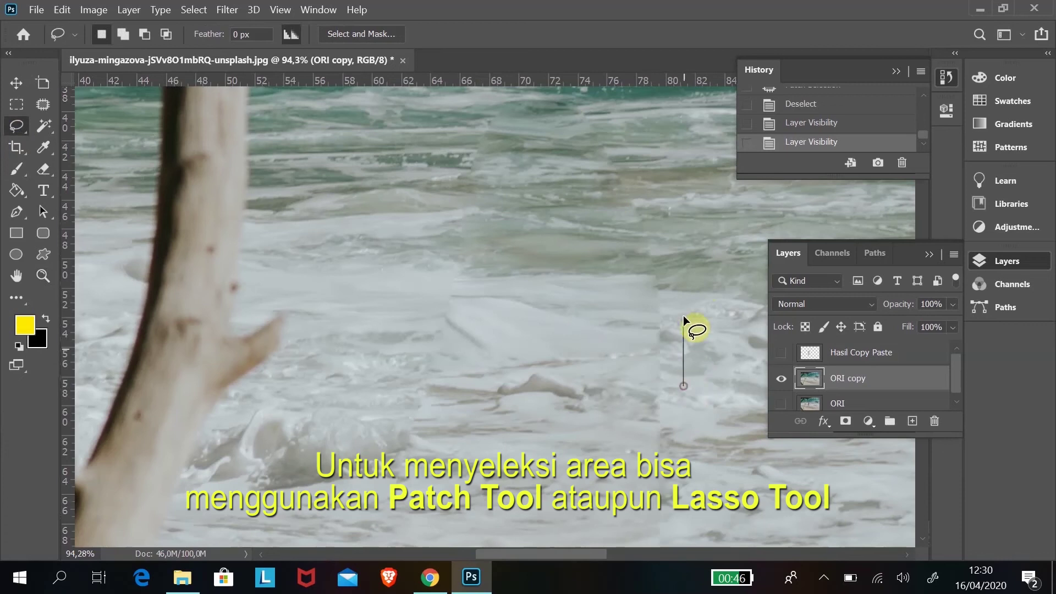
{"action": "left_click_drag", "start_coordinate": [647, 180], "coordinate": [598, 178]}
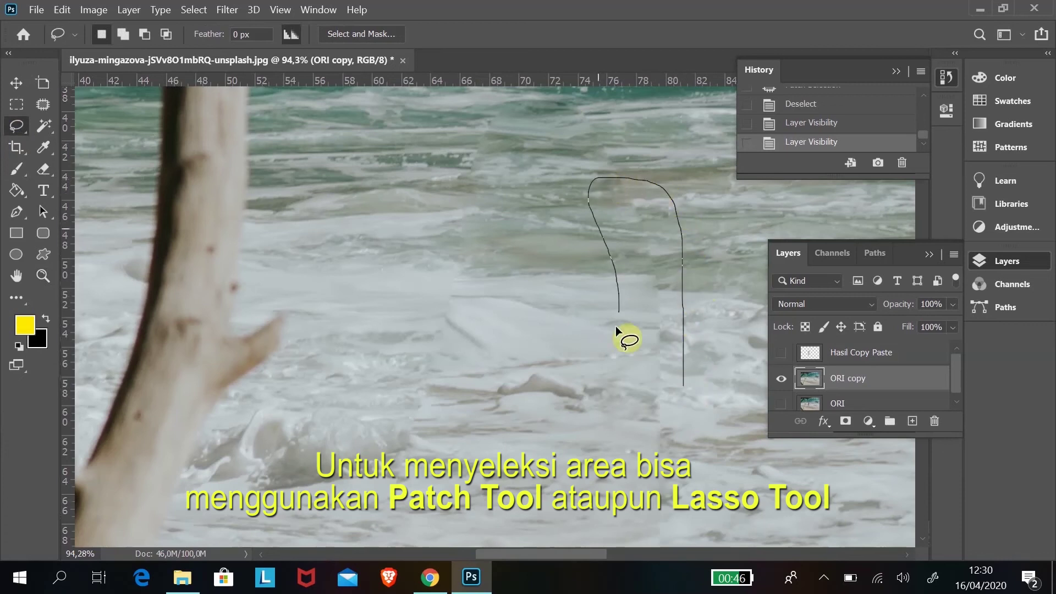
{"action": "mouse_move", "coordinate": [617, 328]}
{"action": "left_mouse_down"}
{"action": "mouse_move", "coordinate": [658, 410]}
{"action": "mouse_move", "coordinate": [687, 399]}
{"action": "left_mouse_up"}
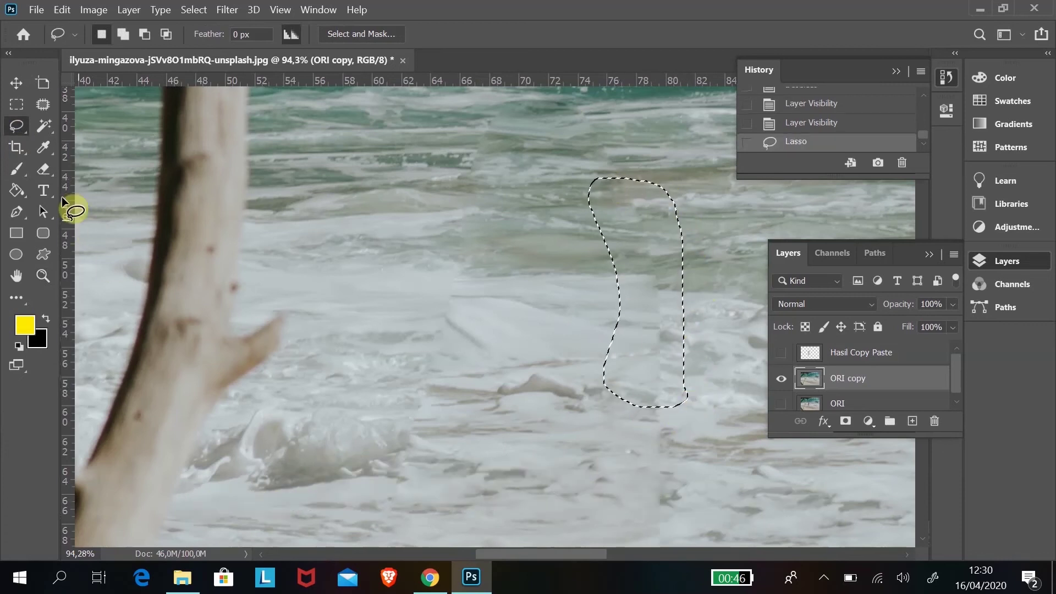
{"action": "left_click", "coordinate": [40, 108]}
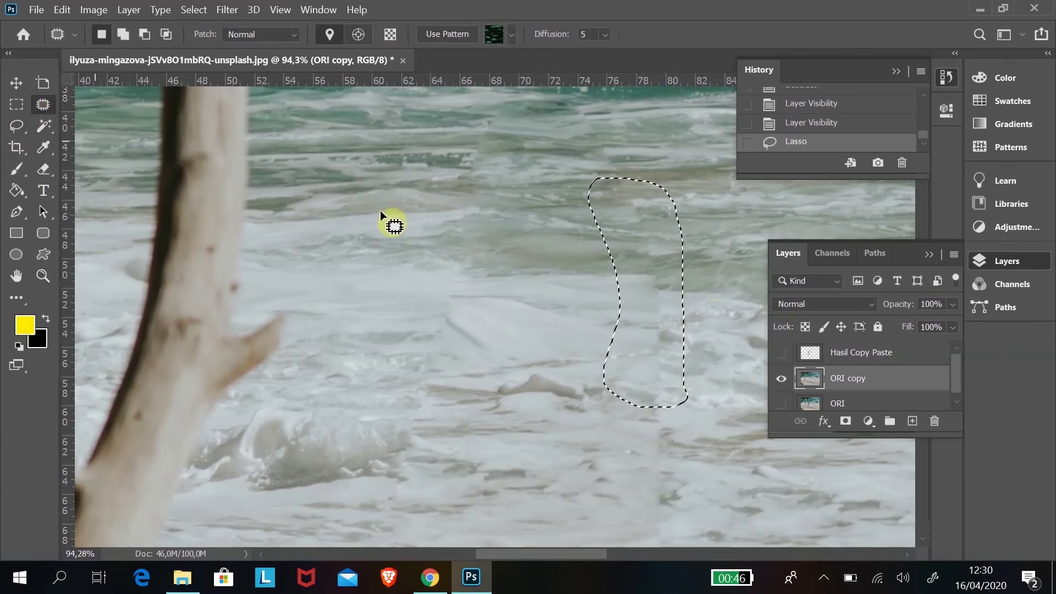
{"action": "mouse_move", "coordinate": [636, 310]}
{"action": "left_mouse_down"}
{"action": "mouse_move", "coordinate": [384, 312]}
{"action": "mouse_move", "coordinate": [355, 295]}
{"action": "mouse_move", "coordinate": [352, 272]}
{"action": "left_mouse_up"}
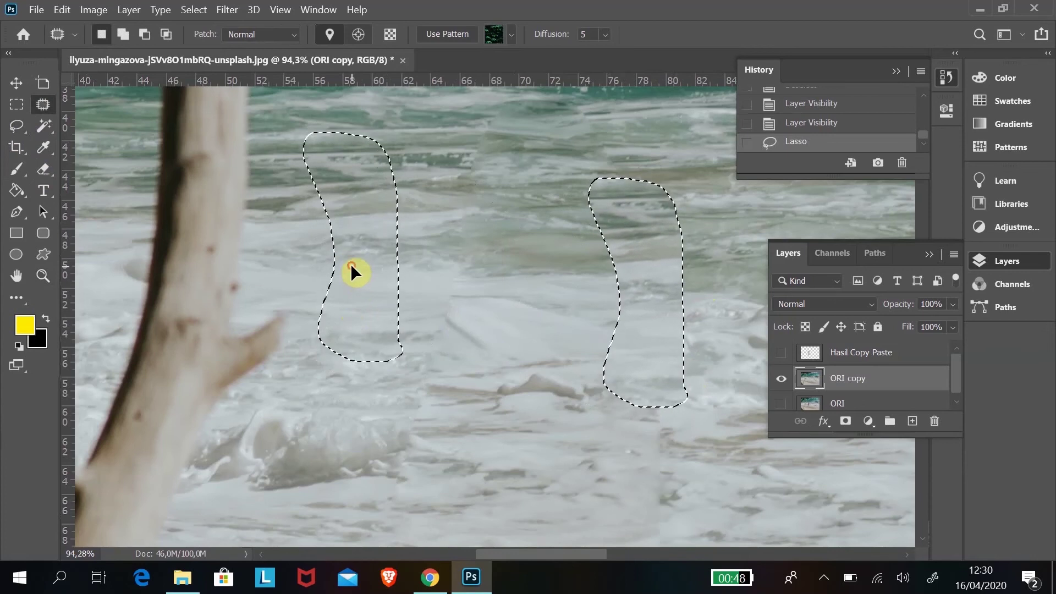
{"action": "left_click_drag", "start_coordinate": [352, 272], "coordinate": [353, 272]}
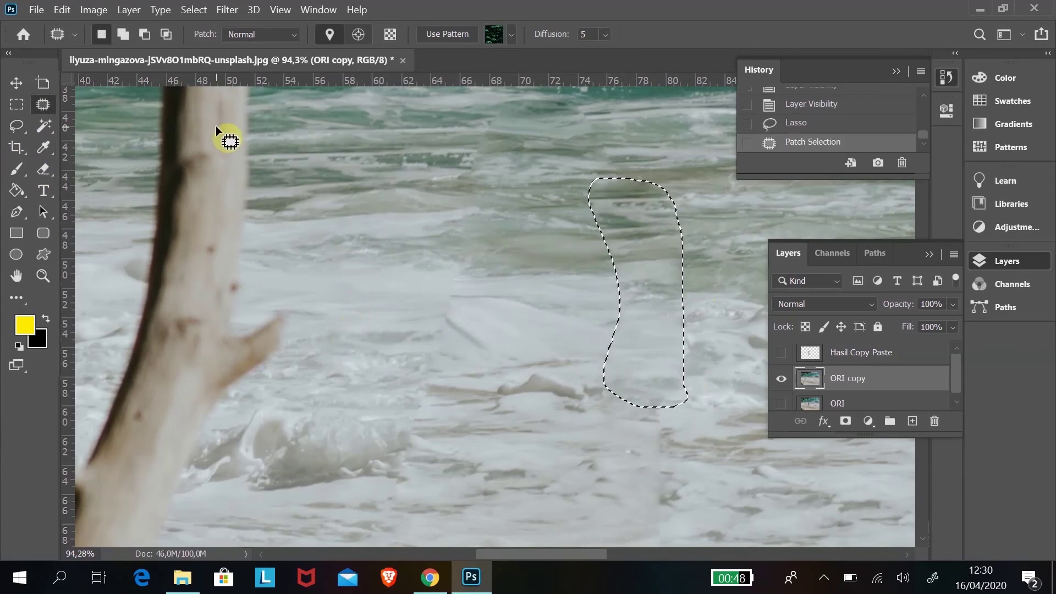
{"action": "key", "text": "ctrl+d"}
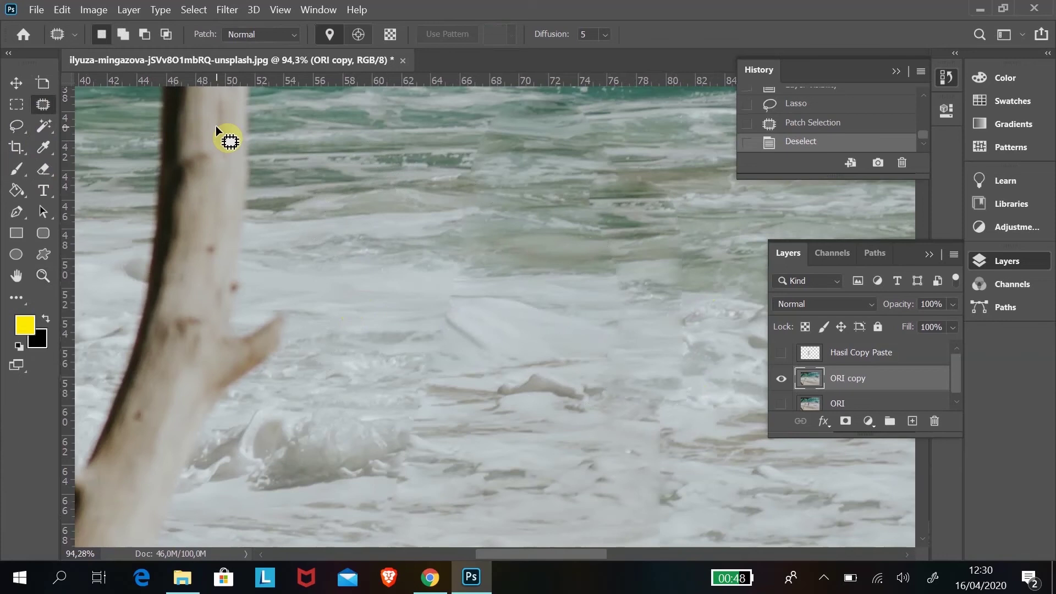
Toggle ORI copy to compare before and after, fit the image, and leave ORI copy hidden
{"action": "key", "text": "ctrl+minus"}
{"action": "key", "text": "ctrl+minus"}
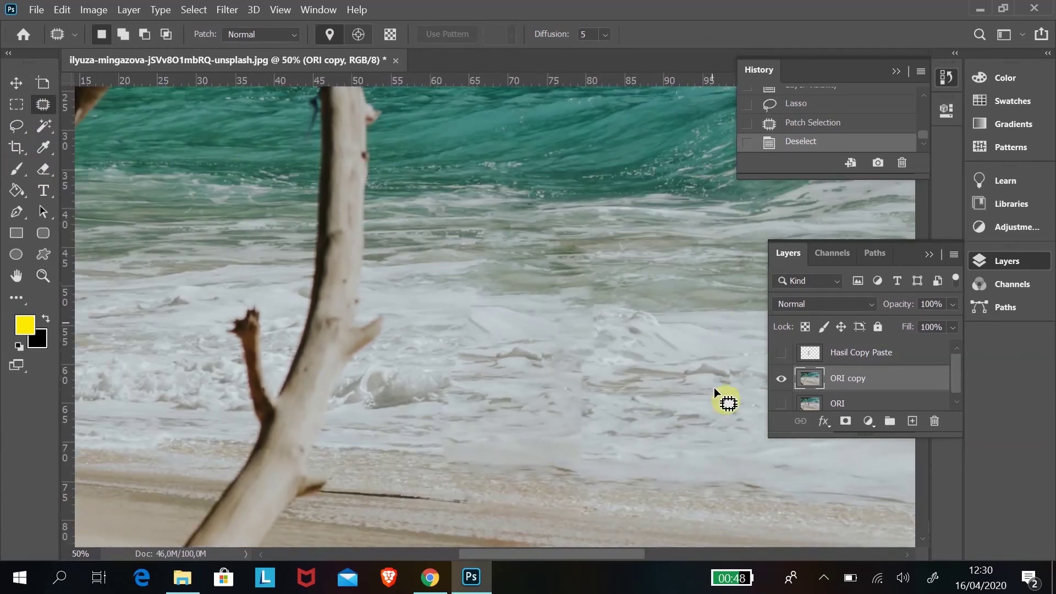
{"action": "scroll", "coordinate": [667, 365], "scroll_direction": "down", "scroll_amount": 2}
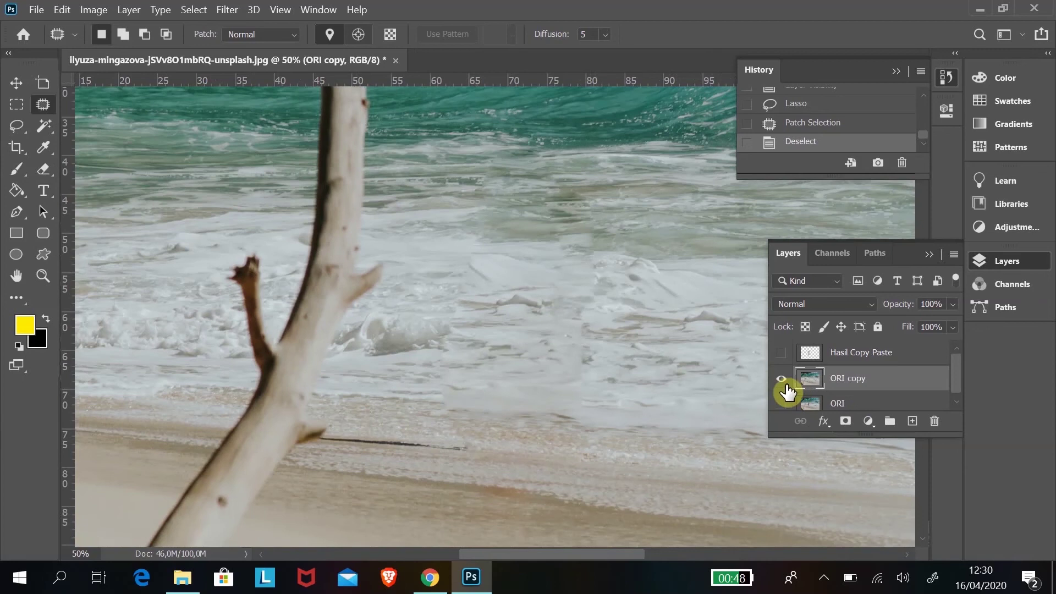
{"action": "left_click_drag", "start_coordinate": [786, 386], "coordinate": [782, 392]}
{"action": "left_click", "coordinate": [782, 380]}
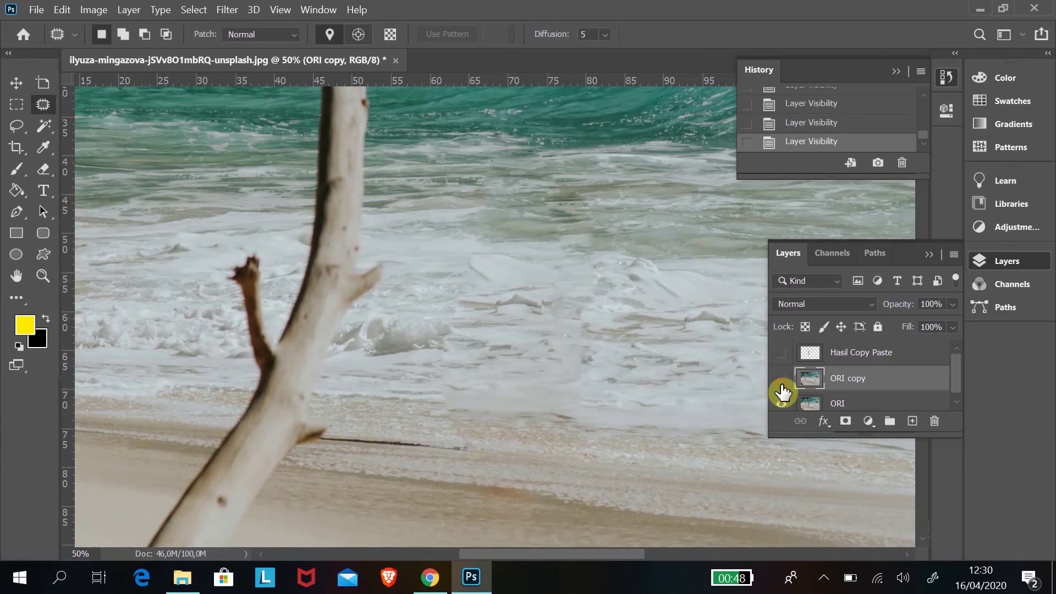
{"action": "left_click", "coordinate": [782, 380]}
{"action": "key", "text": "ctrl+0"}
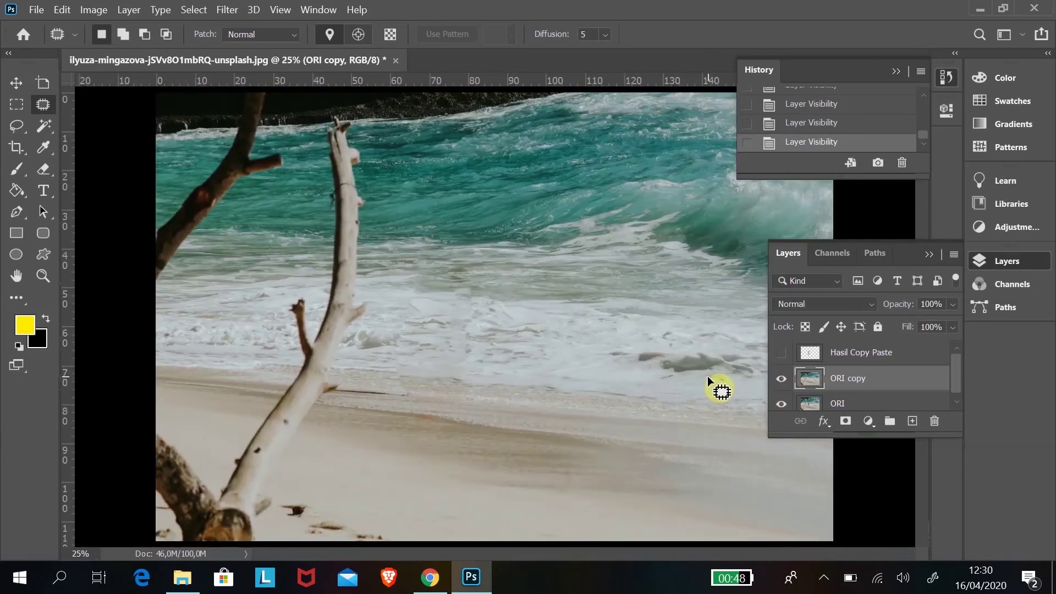
{"action": "left_click", "coordinate": [781, 379]}
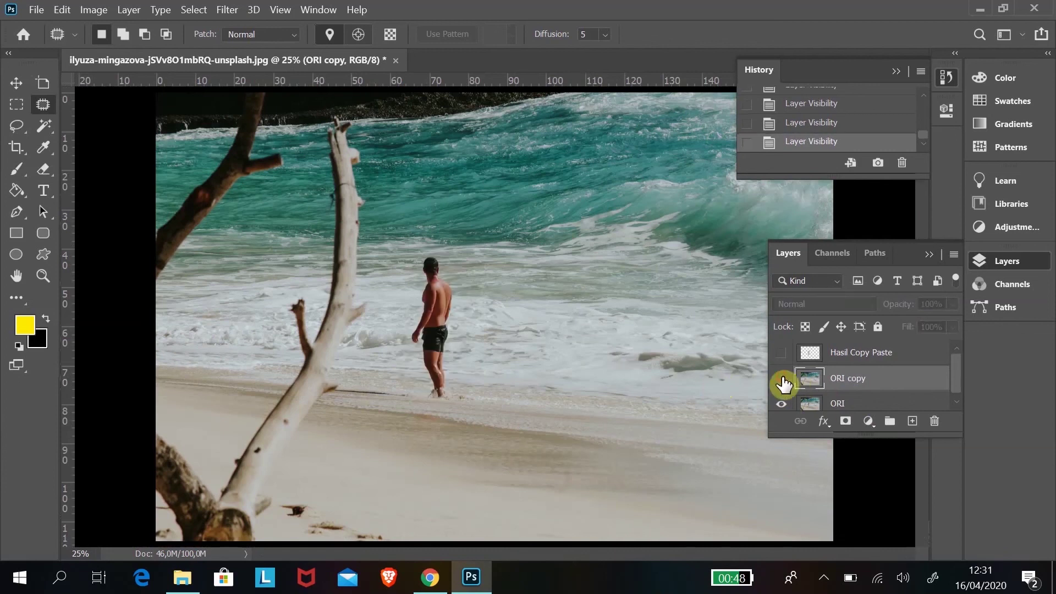
Duplicate the ORI layer as ORI copy 2 and move it above ORI copy
{"action": "left_click", "coordinate": [886, 401]}
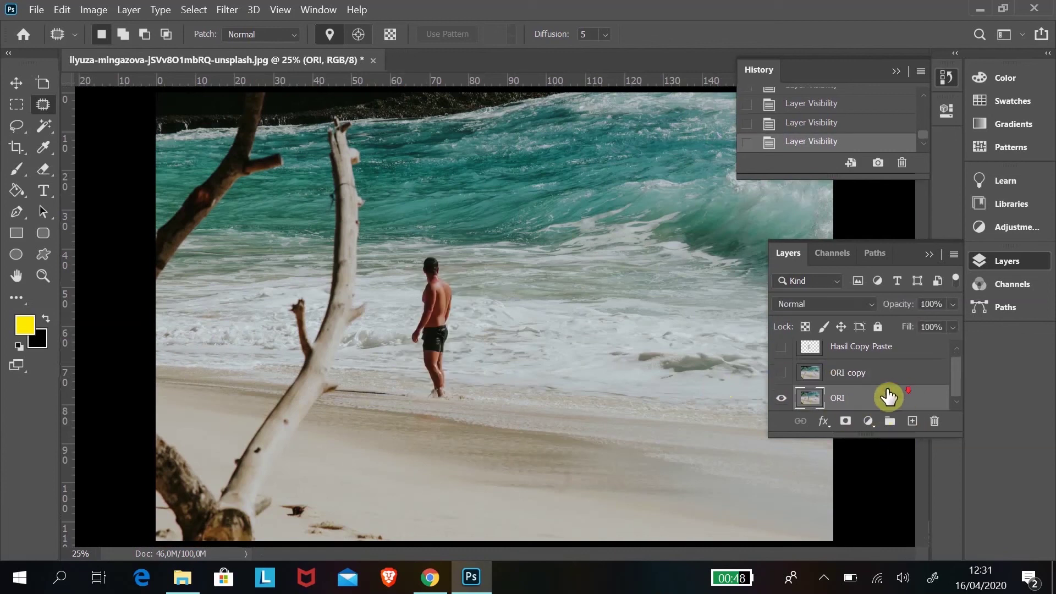
{"action": "left_click_drag", "start_coordinate": [836, 402], "coordinate": [912, 421]}
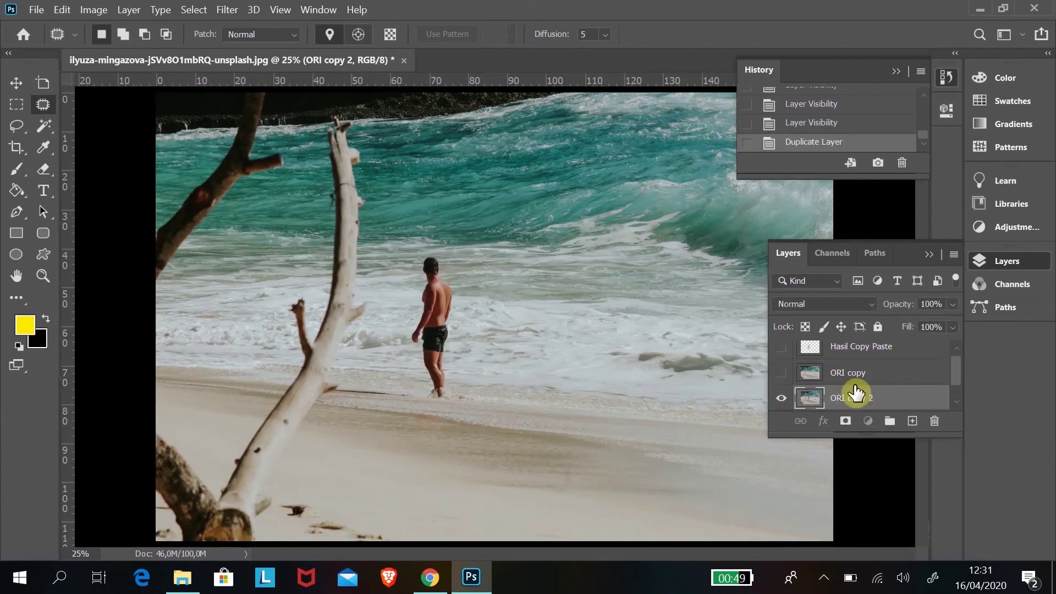
{"action": "left_click_drag", "start_coordinate": [856, 393], "coordinate": [852, 366]}
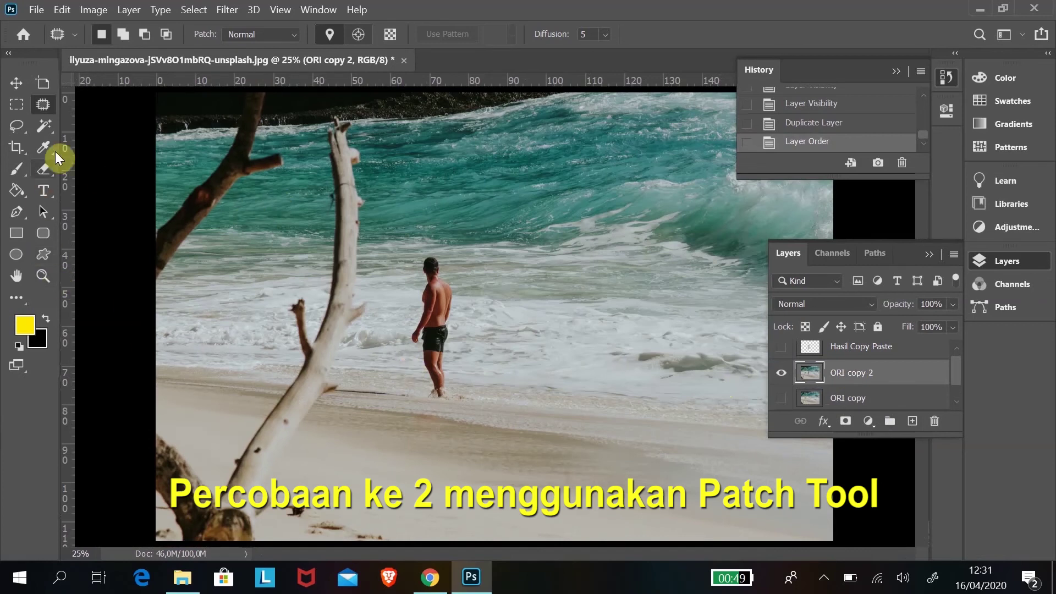
{"action": "left_click", "coordinate": [18, 125]}
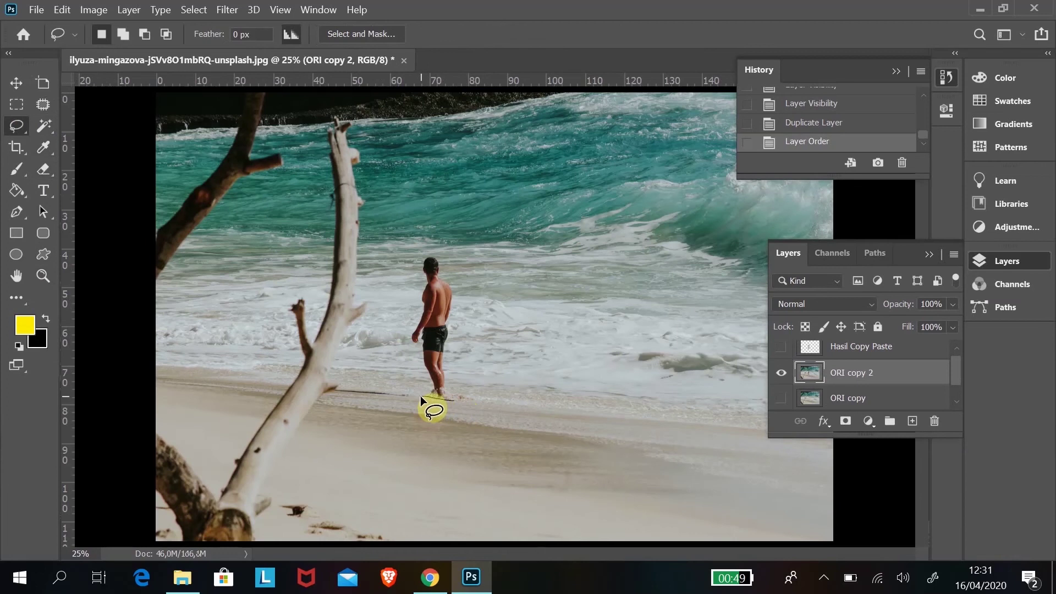
Lasso around the standing man and trim stray areas using Subtract from selection
{"action": "left_click_drag", "start_coordinate": [409, 395], "coordinate": [391, 305]}
{"action": "left_click_drag", "start_coordinate": [465, 304], "coordinate": [455, 401]}
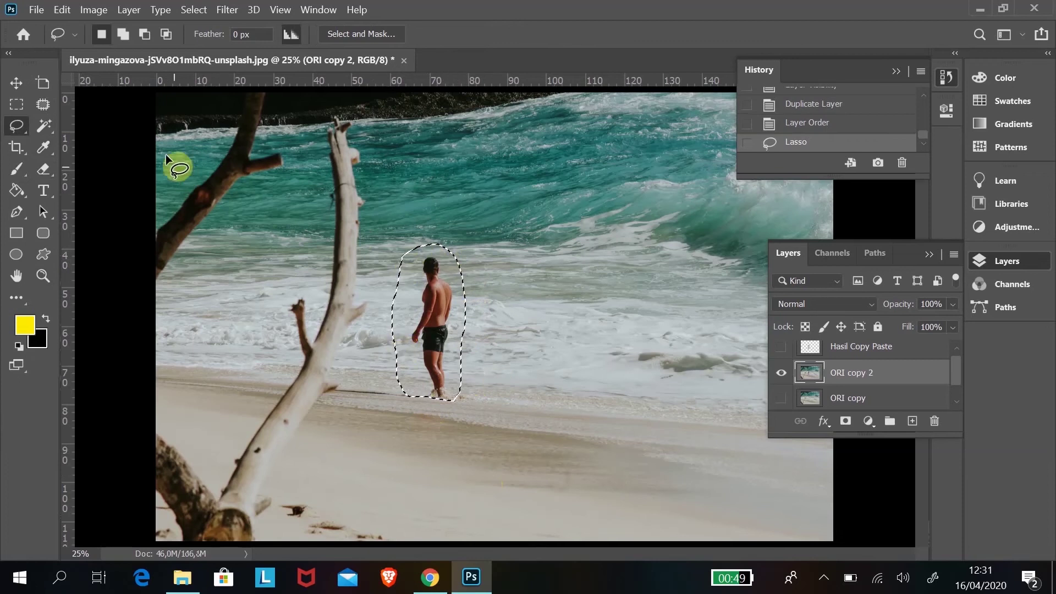
{"action": "left_click", "coordinate": [140, 38]}
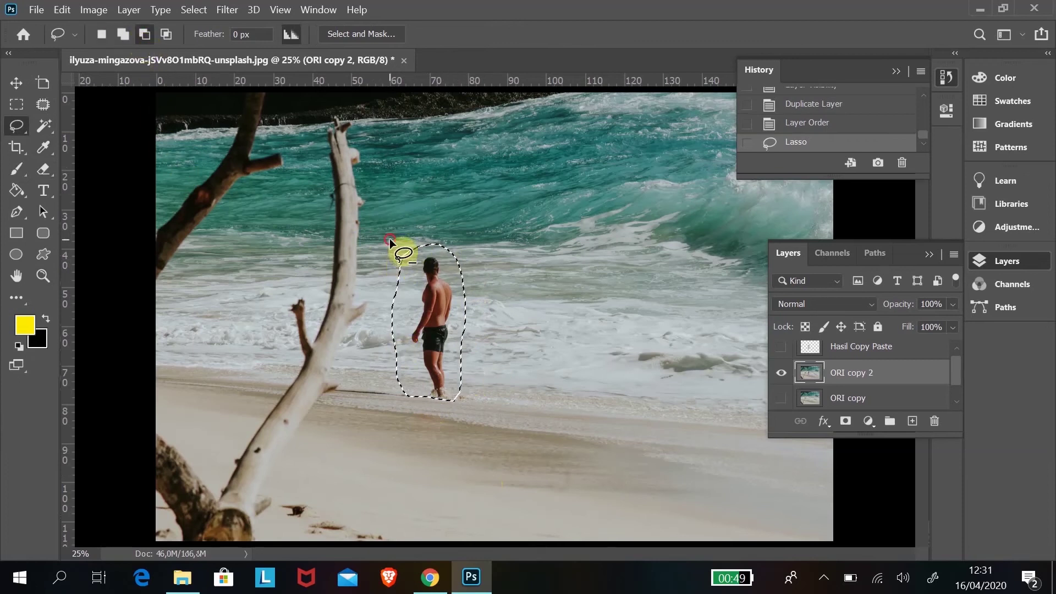
{"action": "left_click_drag", "start_coordinate": [390, 242], "coordinate": [412, 269]}
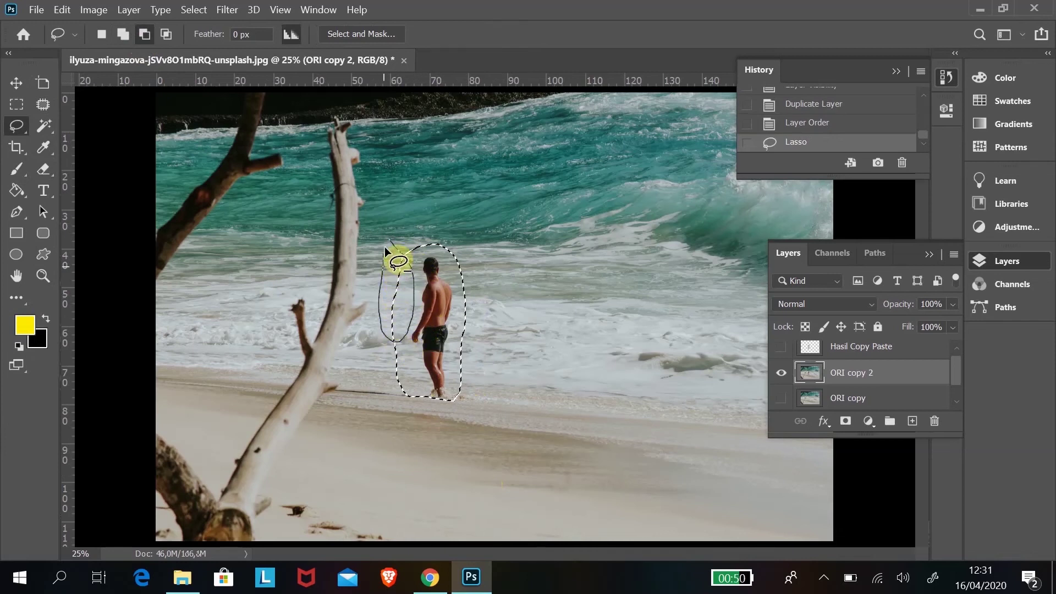
{"action": "left_click_drag", "start_coordinate": [401, 343], "coordinate": [387, 240]}
{"action": "left_click_drag", "start_coordinate": [487, 329], "coordinate": [453, 339]}
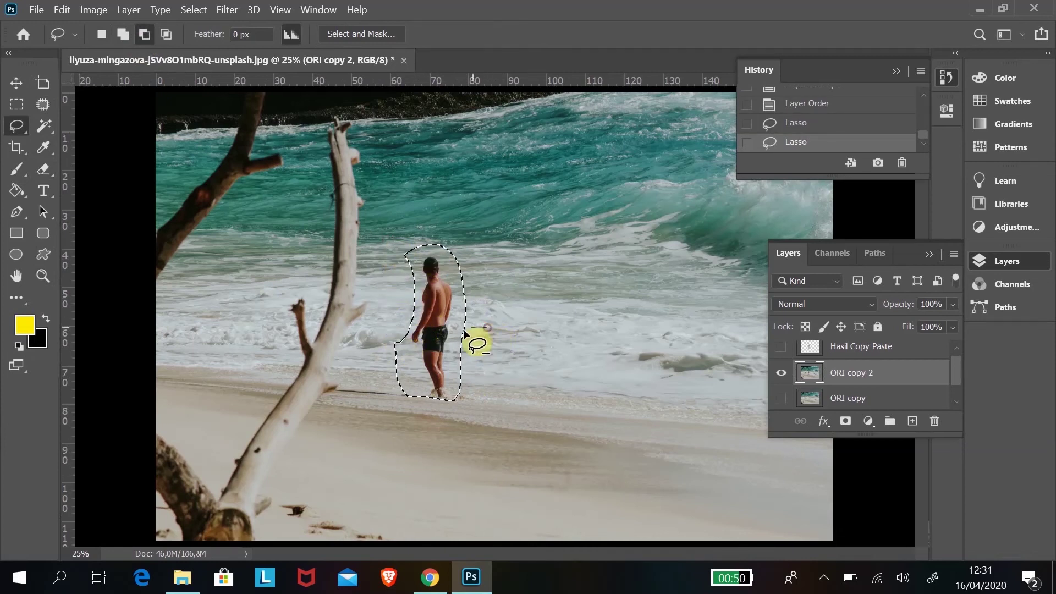
{"action": "left_click_drag", "start_coordinate": [454, 380], "coordinate": [488, 330]}
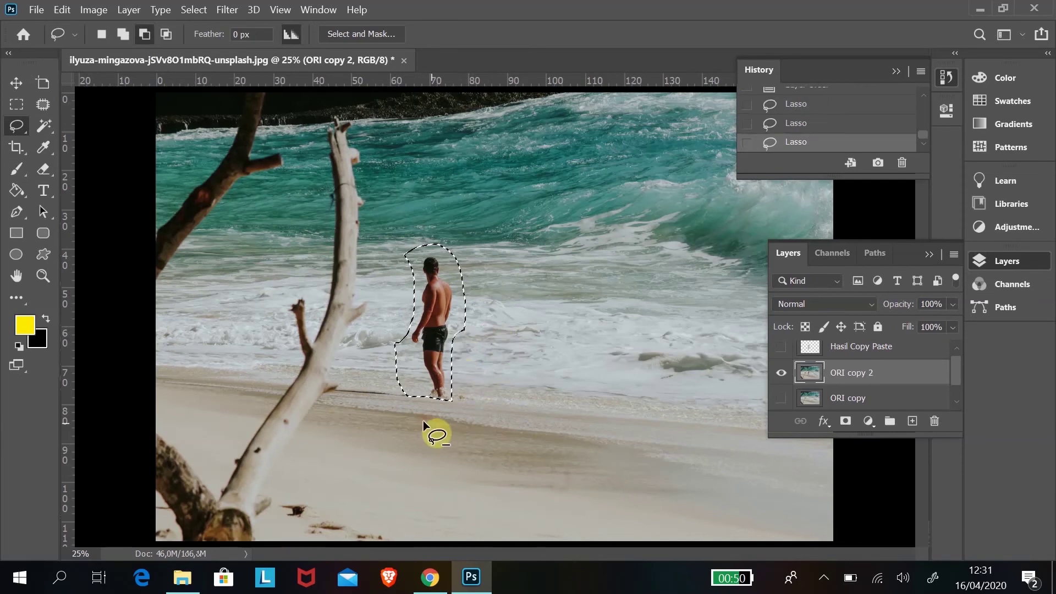
{"action": "mouse_move", "coordinate": [421, 418]}
{"action": "left_mouse_down"}
{"action": "mouse_move", "coordinate": [396, 344]}
{"action": "mouse_move", "coordinate": [418, 417]}
{"action": "left_mouse_up"}
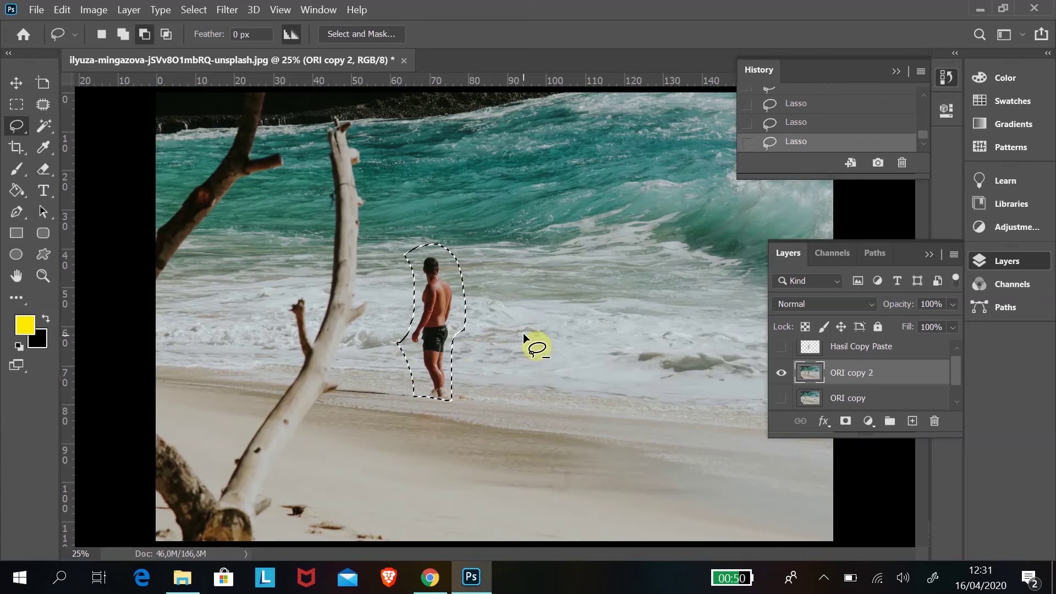
Clear that selection and redraw a clean lasso around the man down to the shoreline
{"action": "key", "text": "ctrl+d"}
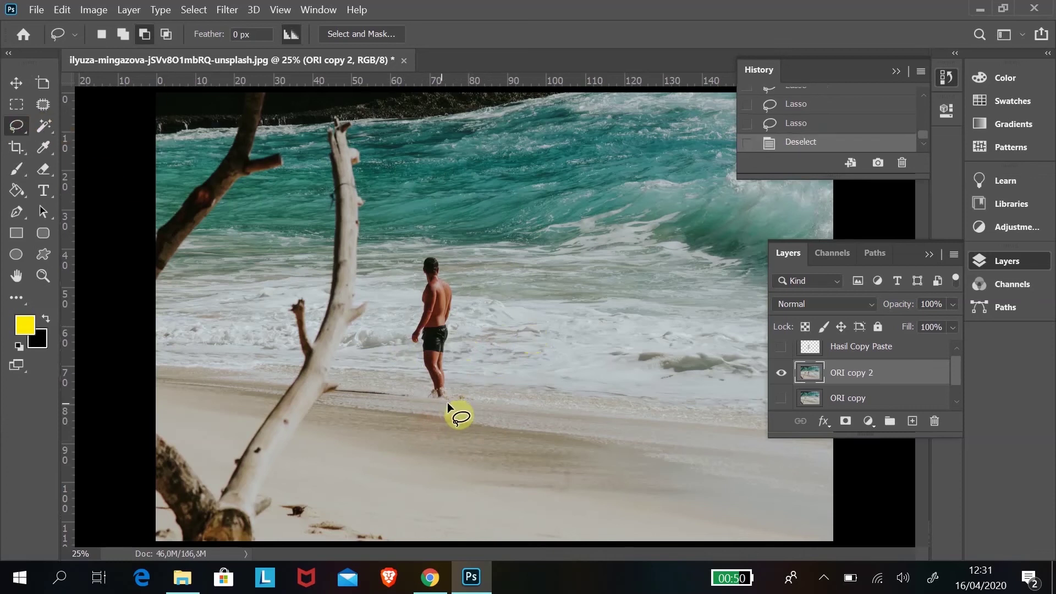
{"action": "left_click_drag", "start_coordinate": [460, 402], "coordinate": [410, 406]}
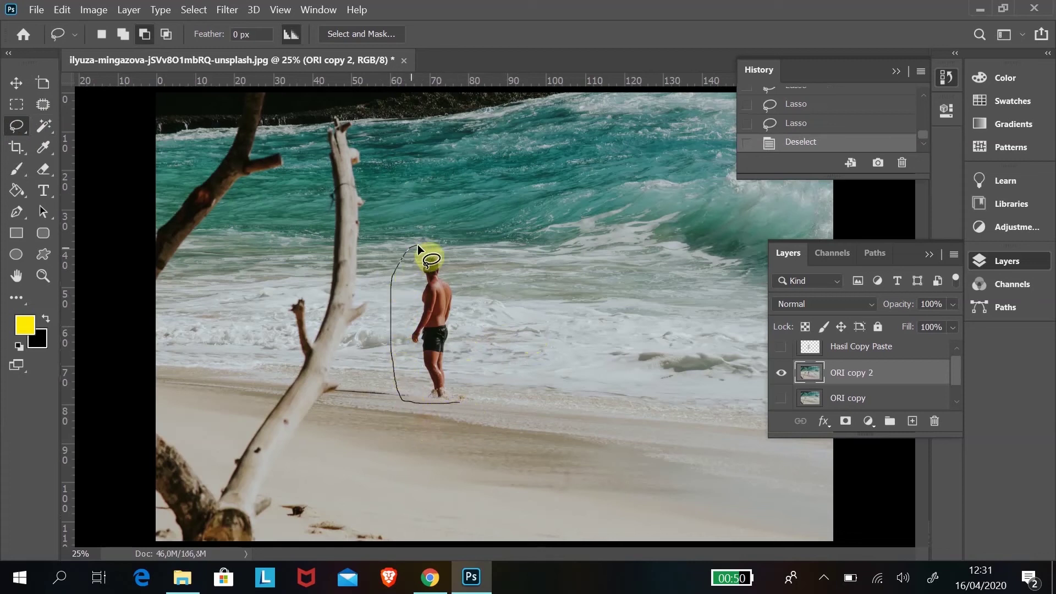
{"action": "left_click_drag", "start_coordinate": [458, 268], "coordinate": [457, 401]}
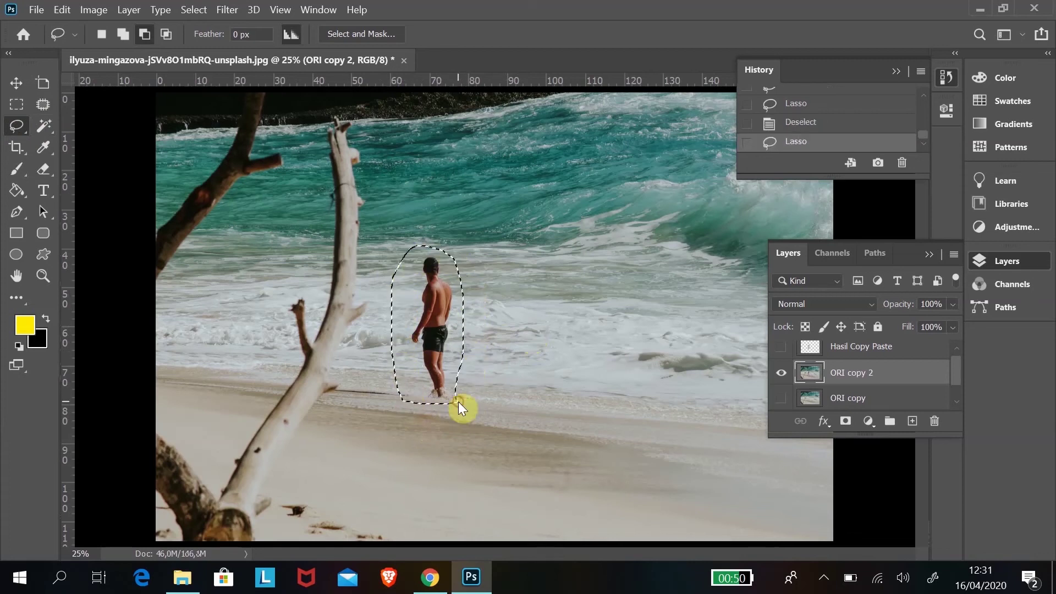
Patch the selected man with surf dragged from his right, then deselect
{"action": "left_click", "coordinate": [14, 82]}
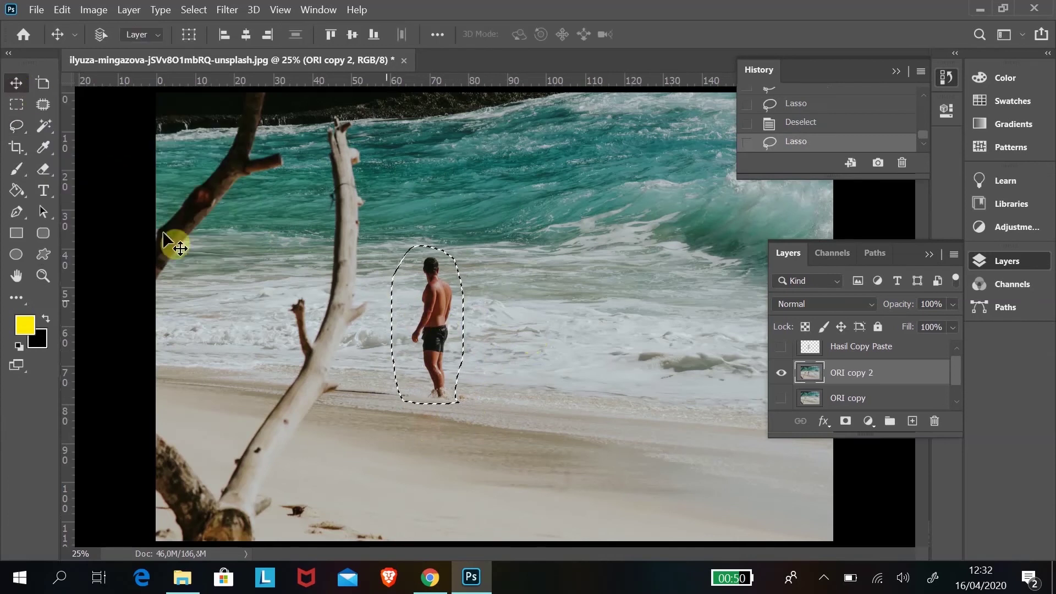
{"action": "left_click", "coordinate": [42, 104]}
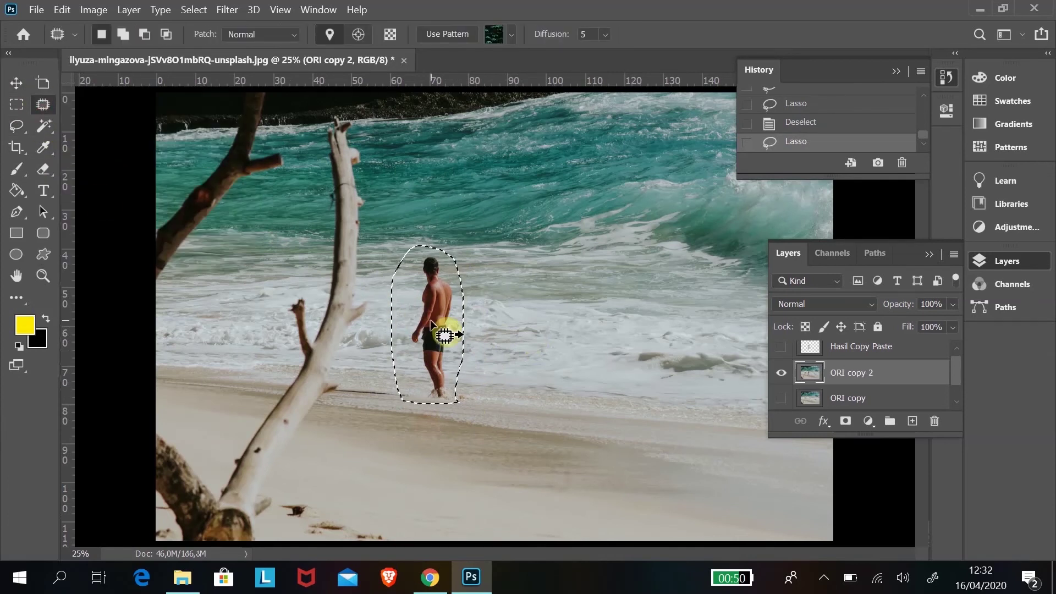
{"action": "left_click_drag", "start_coordinate": [444, 335], "coordinate": [508, 325]}
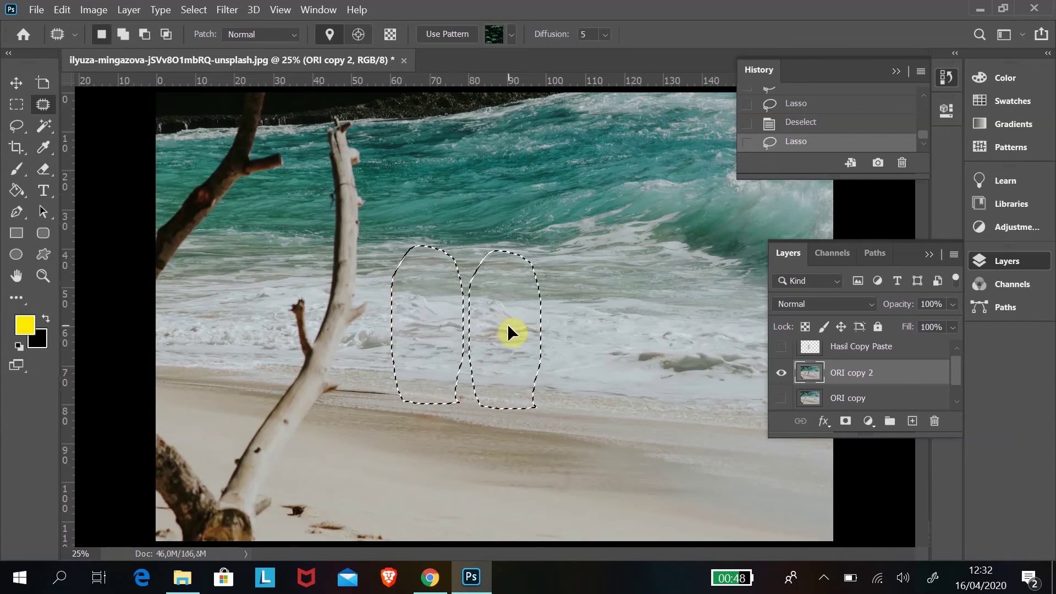
{"action": "left_click_drag", "start_coordinate": [507, 324], "coordinate": [560, 336]}
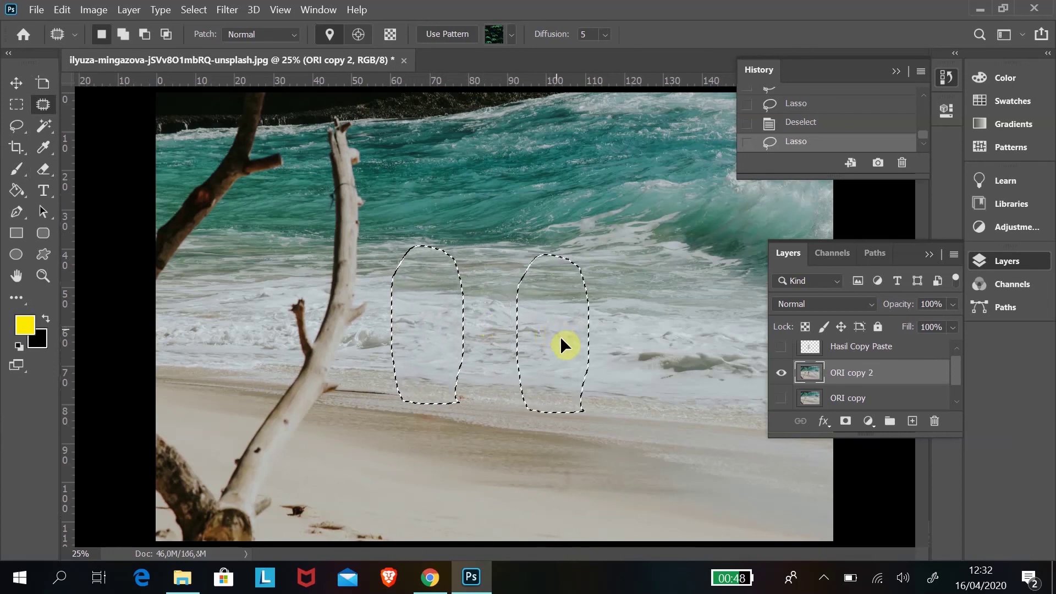
{"action": "left_click_drag", "start_coordinate": [560, 337], "coordinate": [559, 332]}
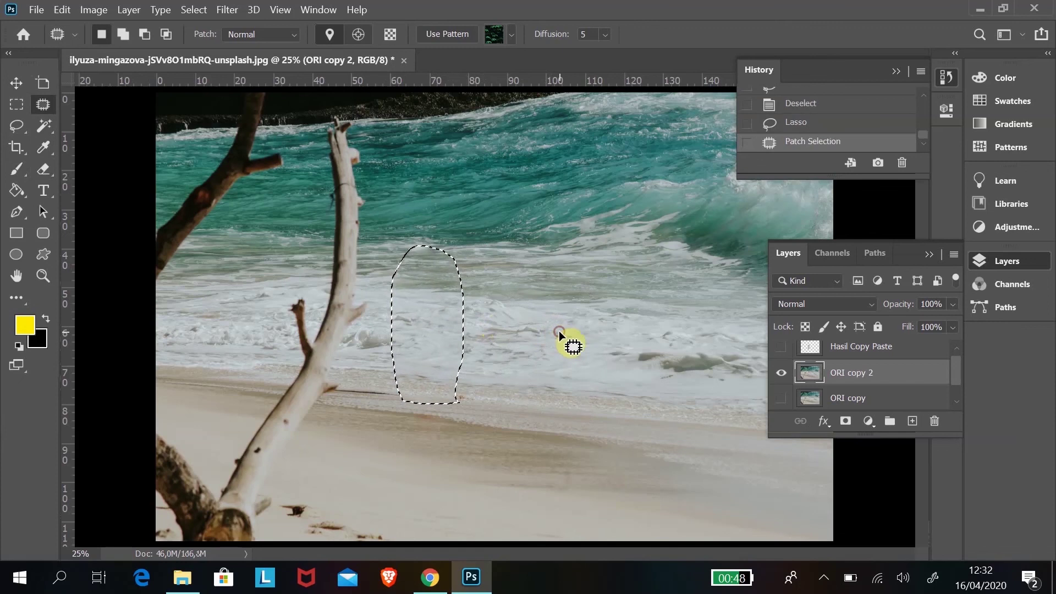
{"action": "key", "text": "ctrl+d"}
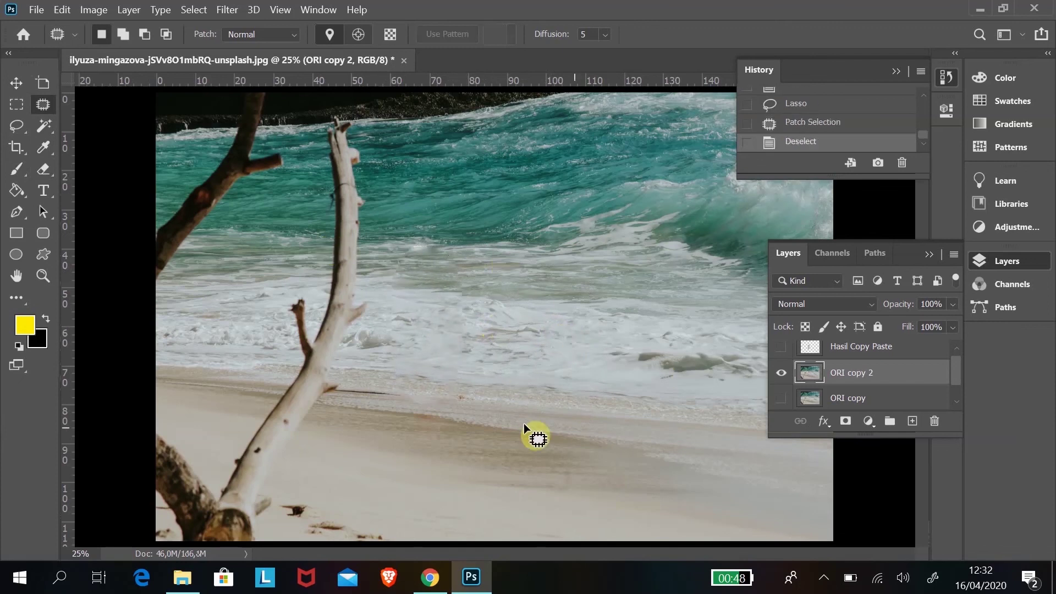
{"action": "left_click", "coordinate": [43, 276]}
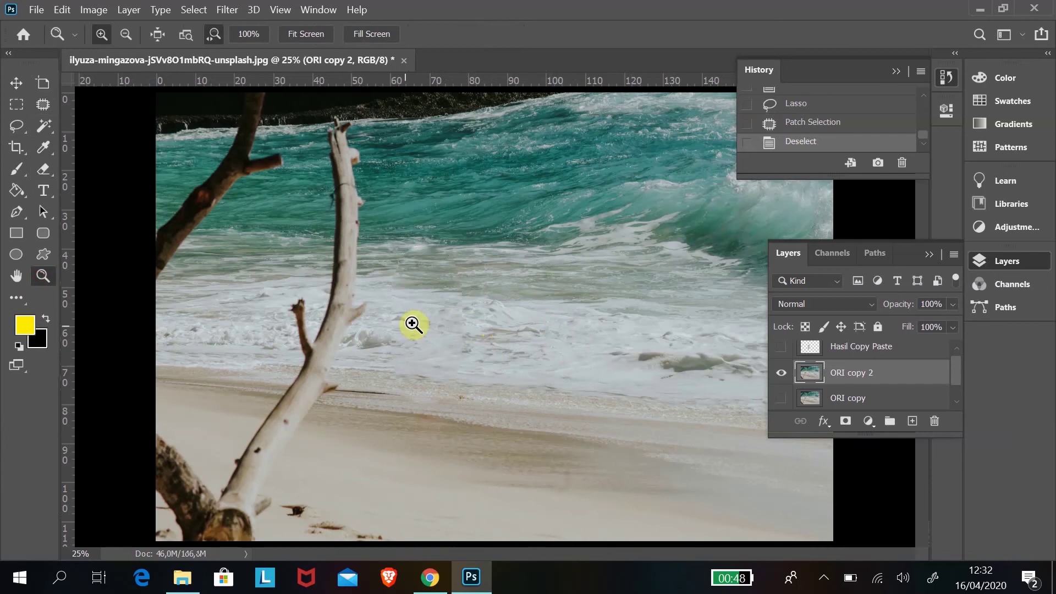
Zoom into the surf and patch the first visible seam with nearby water
{"action": "mouse_move", "coordinate": [413, 321]}
{"action": "left_mouse_down"}
{"action": "mouse_move", "coordinate": [425, 372]}
{"action": "mouse_move", "coordinate": [452, 412]}
{"action": "left_mouse_up"}
{"action": "scroll", "coordinate": [547, 318], "scroll_direction": "up", "scroll_amount": 1}
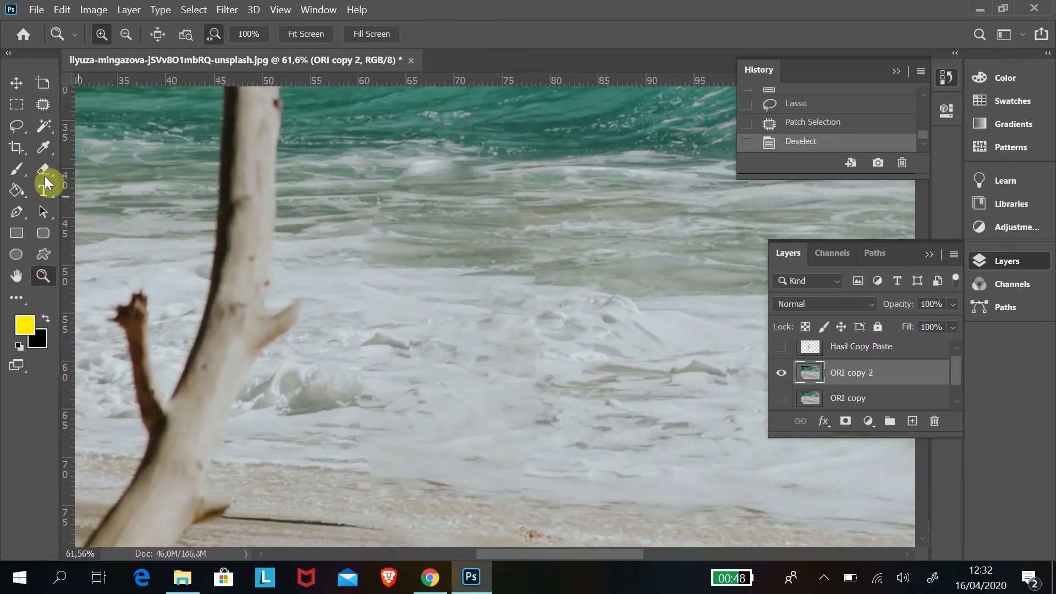
{"action": "left_click", "coordinate": [43, 104]}
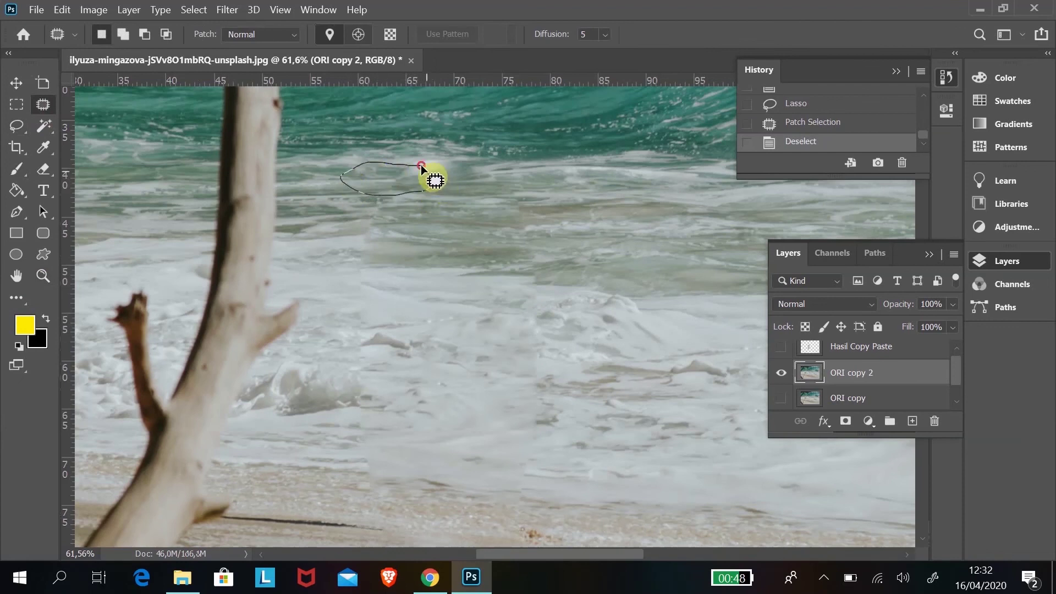
{"action": "left_click_drag", "start_coordinate": [431, 183], "coordinate": [431, 180]}
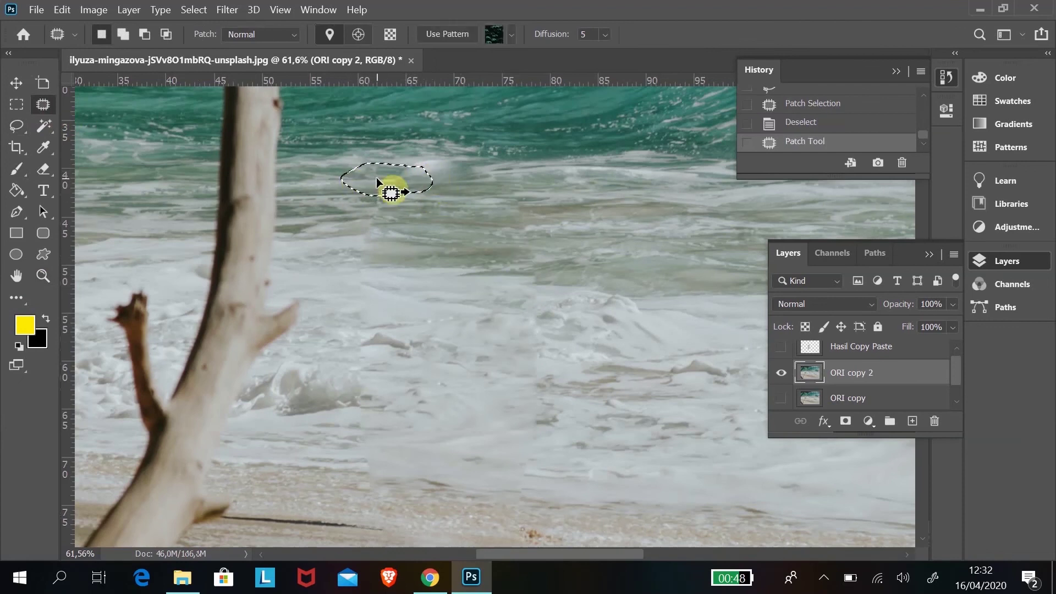
{"action": "left_click_drag", "start_coordinate": [341, 175], "coordinate": [523, 203]}
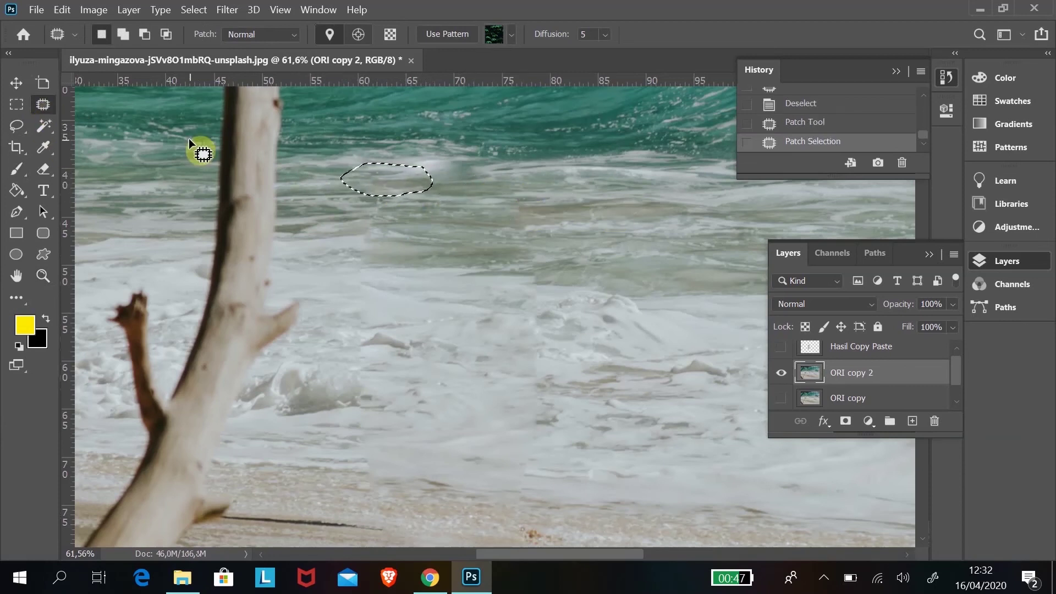
{"action": "key", "text": "ctrl+d"}
{"action": "key", "text": "ctrl+d"}
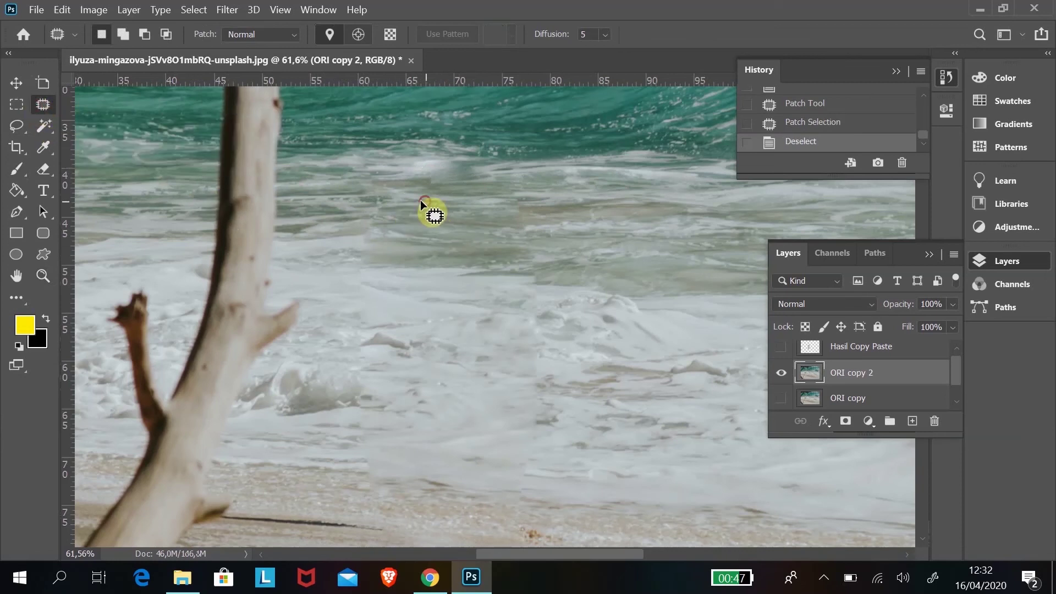
Patch two more uneven spots in the surf with cleaner water from the right
{"action": "left_click_drag", "start_coordinate": [420, 200], "coordinate": [425, 206]}
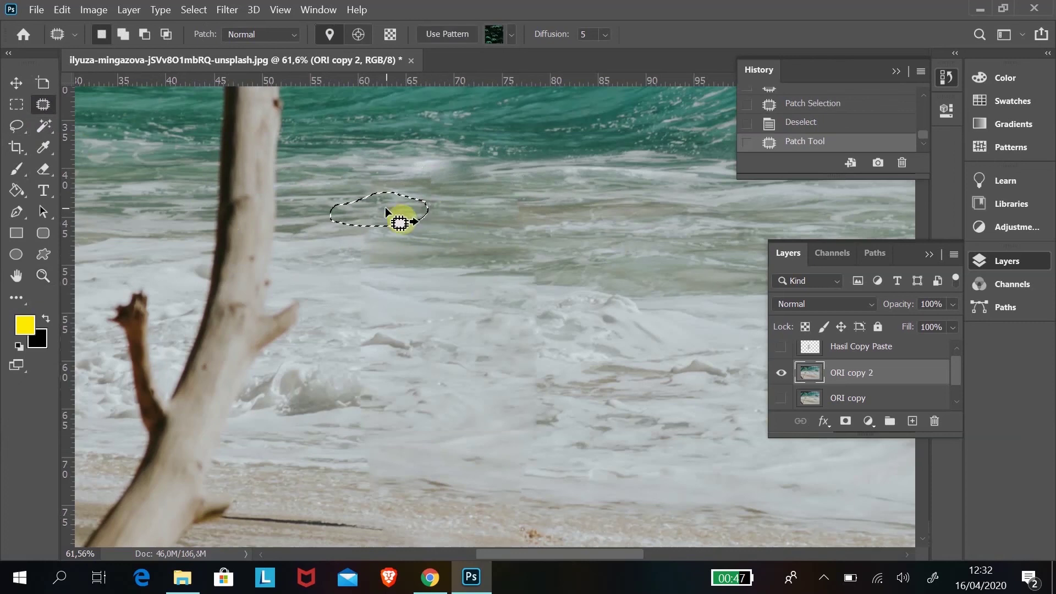
{"action": "left_click_drag", "start_coordinate": [386, 209], "coordinate": [484, 216]}
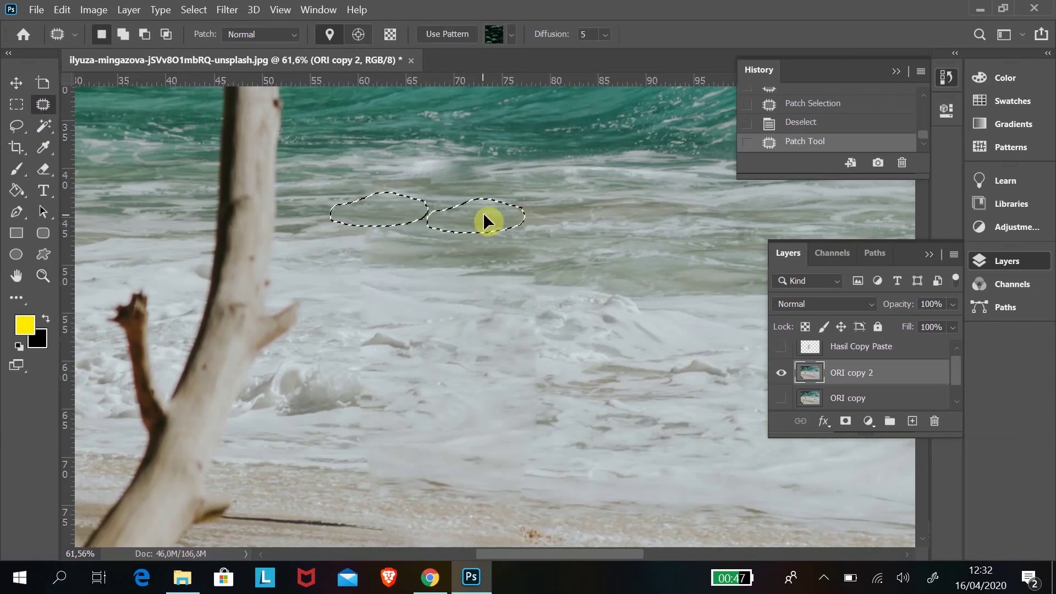
{"action": "left_click_drag", "start_coordinate": [484, 216], "coordinate": [609, 218]}
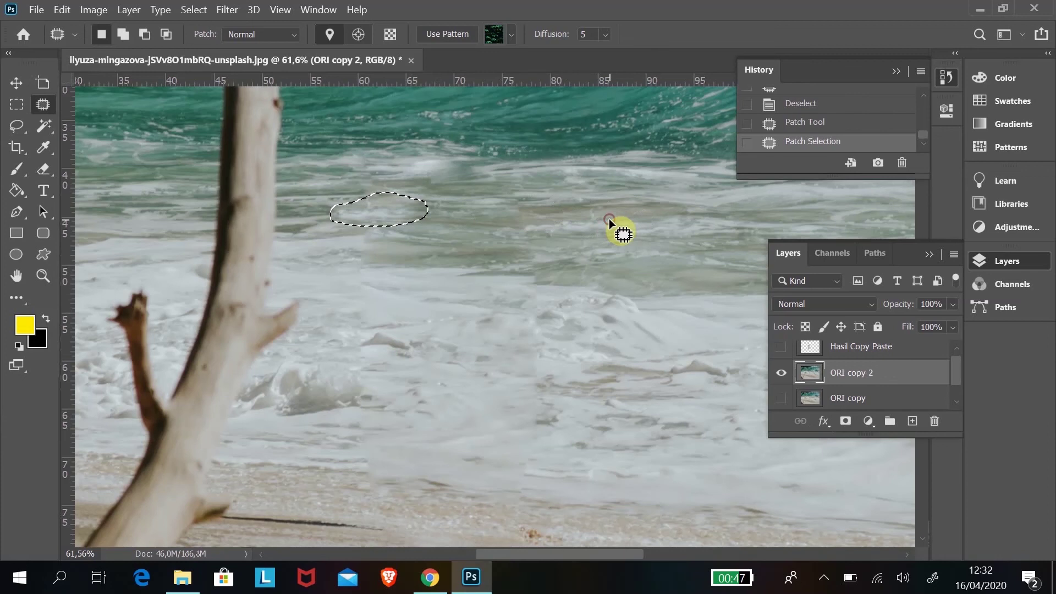
{"action": "left_click_drag", "start_coordinate": [513, 219], "coordinate": [599, 261]}
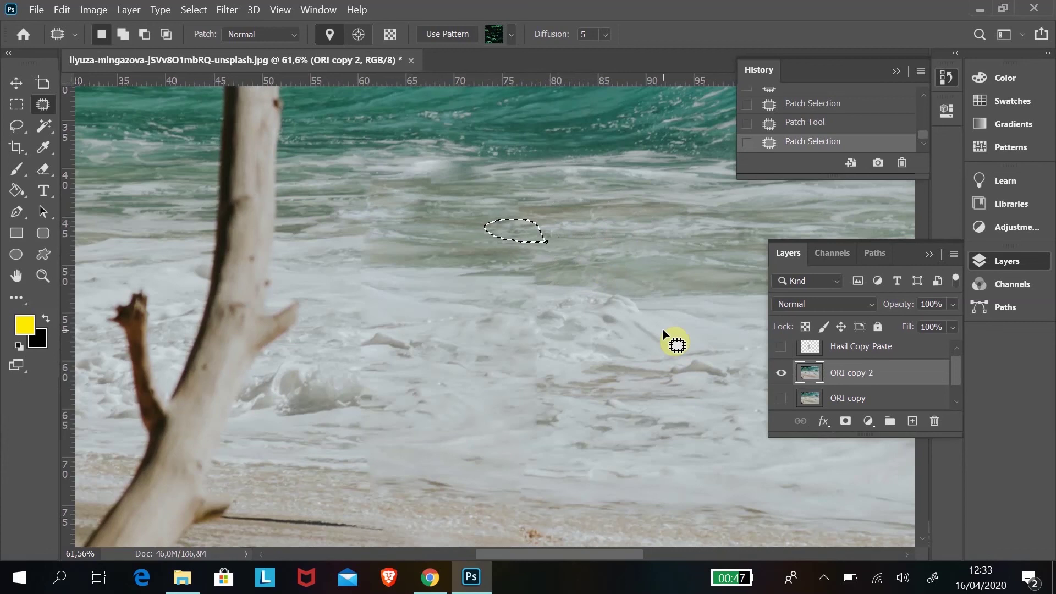
{"action": "key", "text": "ctrl+d"}
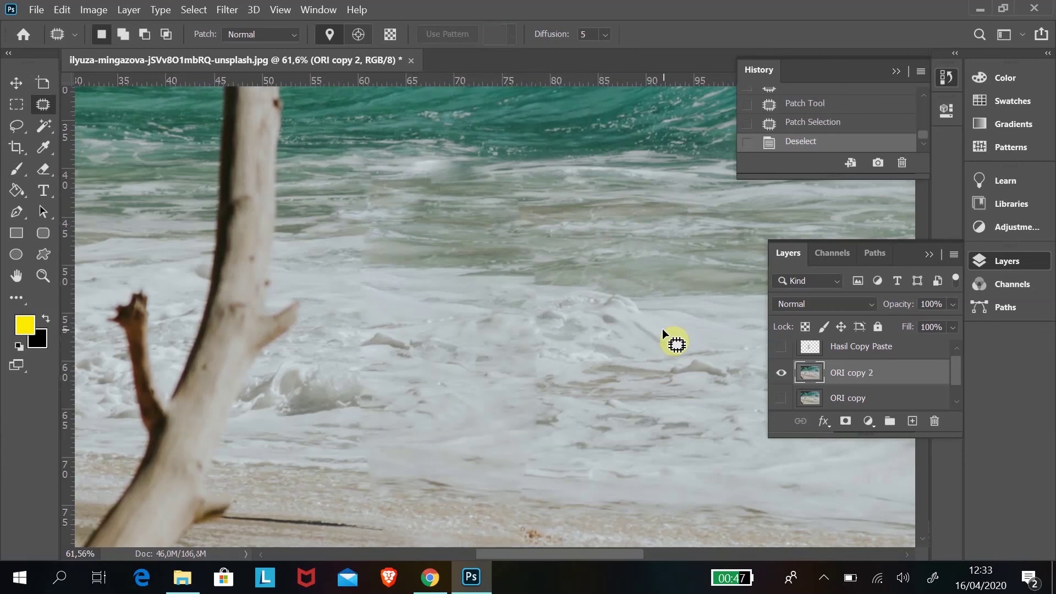
Zoom out and patch the foam seam near the waterline with foam from the right
{"action": "key", "text": "ctrl+minus"}
{"action": "key", "text": "ctrl+minus"}
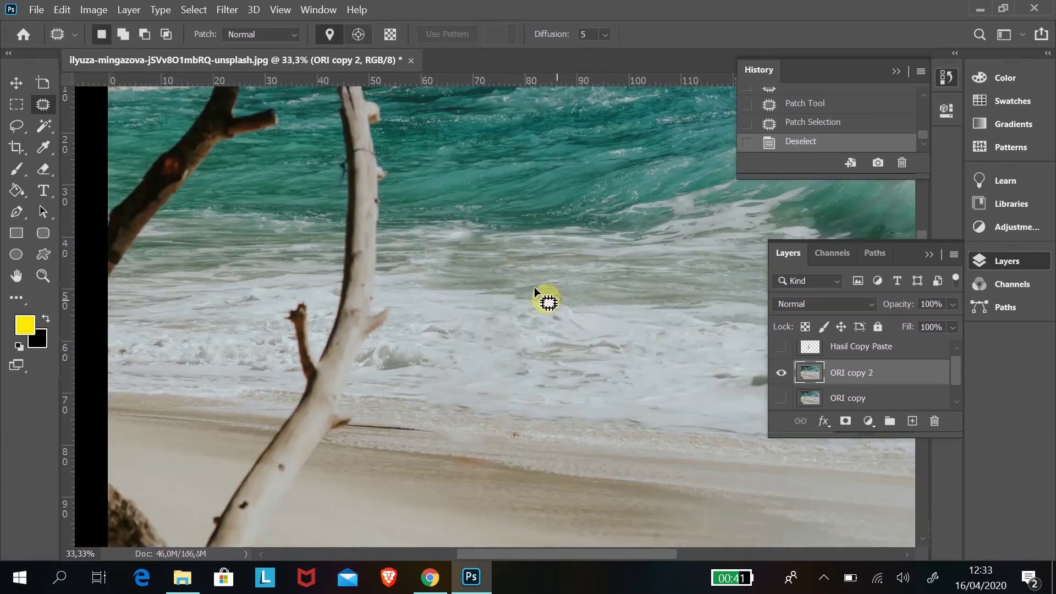
{"action": "mouse_move", "coordinate": [467, 286]}
{"action": "left_mouse_down"}
{"action": "mouse_move", "coordinate": [537, 305]}
{"action": "mouse_move", "coordinate": [573, 284]}
{"action": "left_mouse_up"}
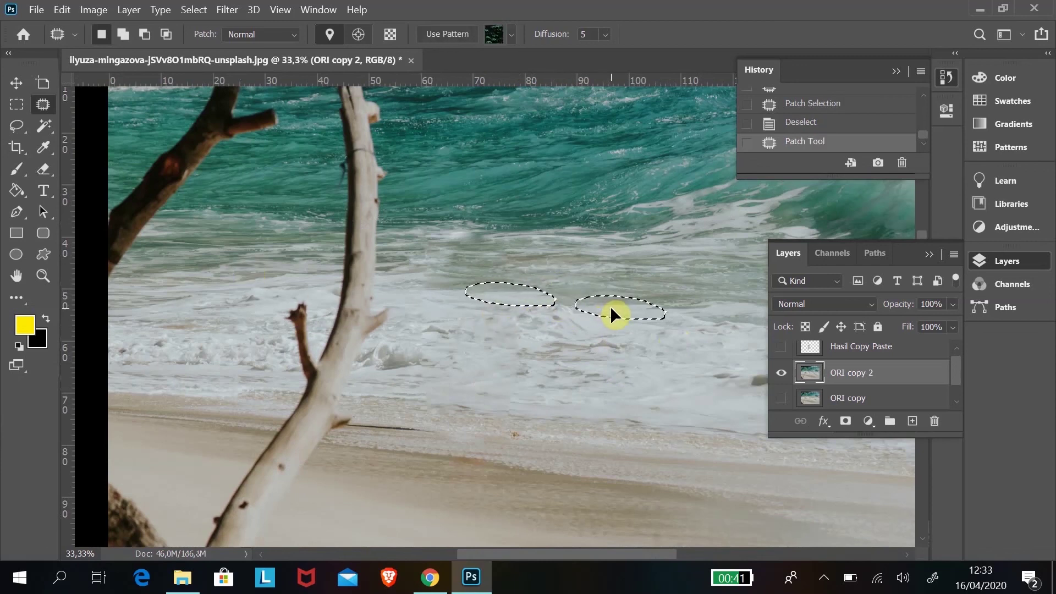
{"action": "left_click_drag", "start_coordinate": [573, 285], "coordinate": [611, 308]}
{"action": "key", "text": "ctrl+d"}
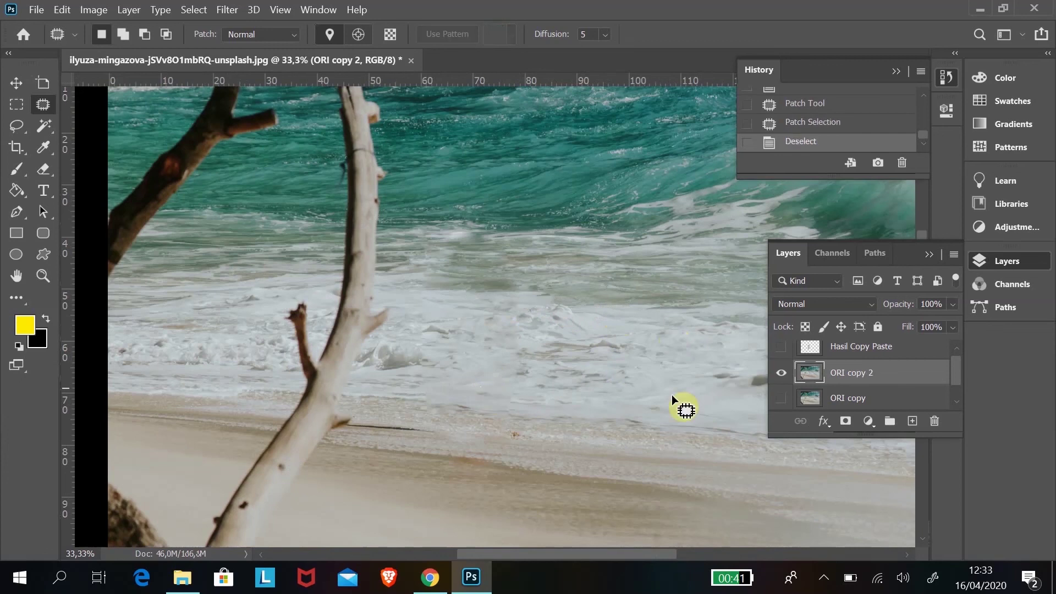
Toggle the ORI copy 2 layer on and off to compare the beach with and without the man
{"action": "left_click", "coordinate": [781, 398]}
{"action": "left_click", "coordinate": [781, 379]}
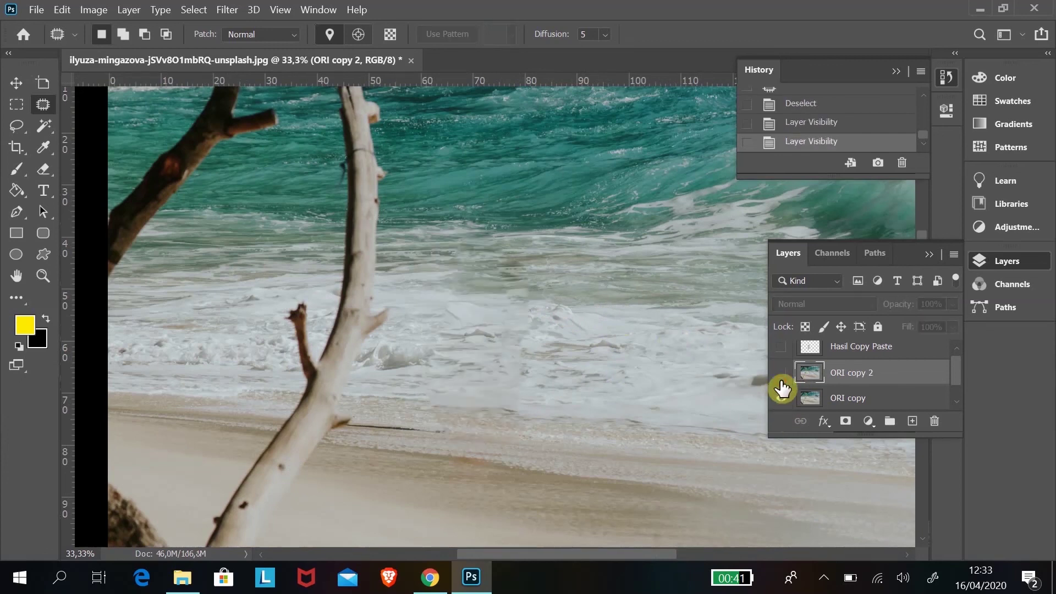
{"action": "left_click", "coordinate": [781, 379]}
{"action": "scroll", "coordinate": [854, 388], "scroll_direction": "down", "scroll_amount": 1}
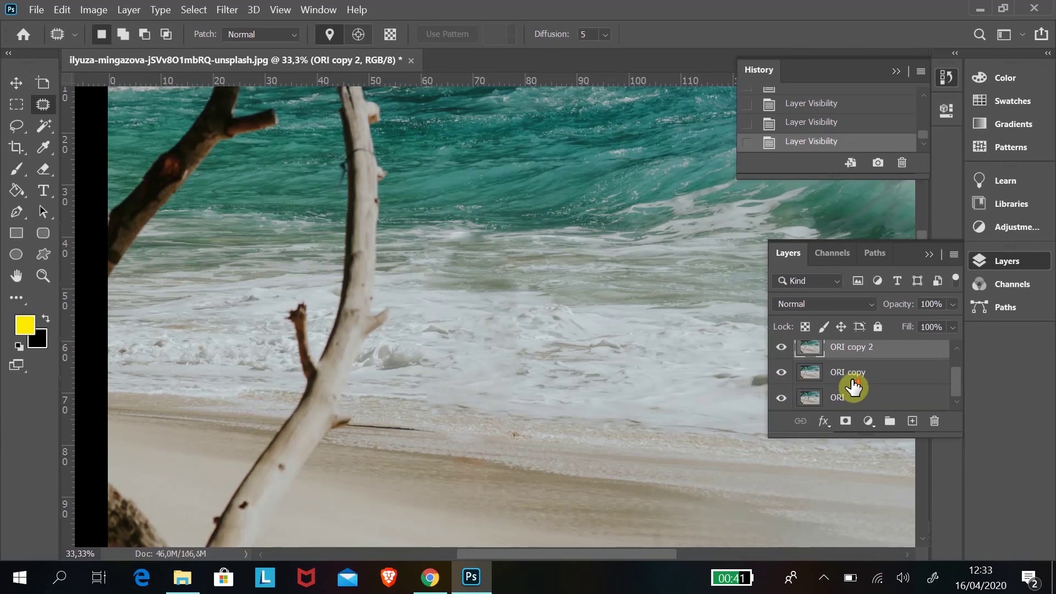
{"action": "left_click", "coordinate": [781, 347]}
{"action": "left_click", "coordinate": [781, 350]}
{"action": "left_click", "coordinate": [781, 349]}
{"action": "left_click", "coordinate": [781, 349]}
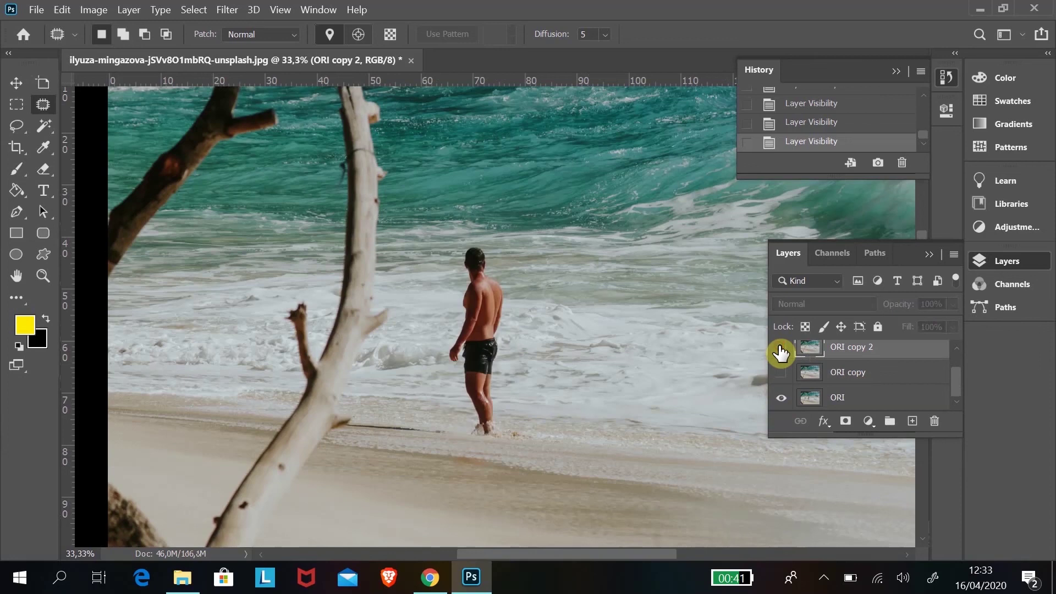
{"action": "left_click", "coordinate": [781, 349]}
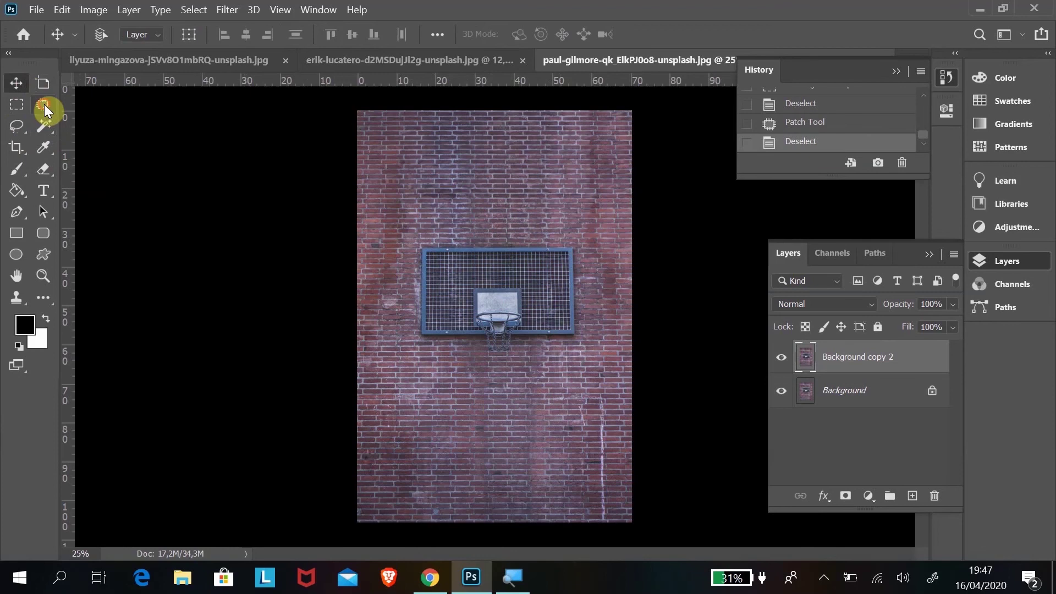
Patch the backboard with bricks from below using a freehand Patch selection, then deselect
{"action": "left_click", "coordinate": [44, 104]}
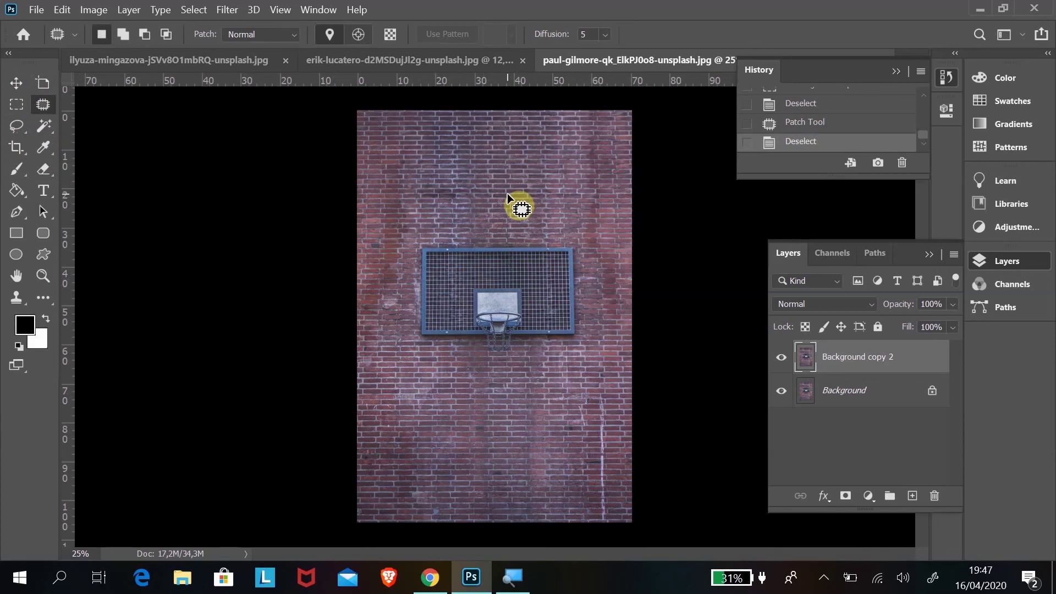
{"action": "left_click_drag", "start_coordinate": [580, 242], "coordinate": [404, 352]}
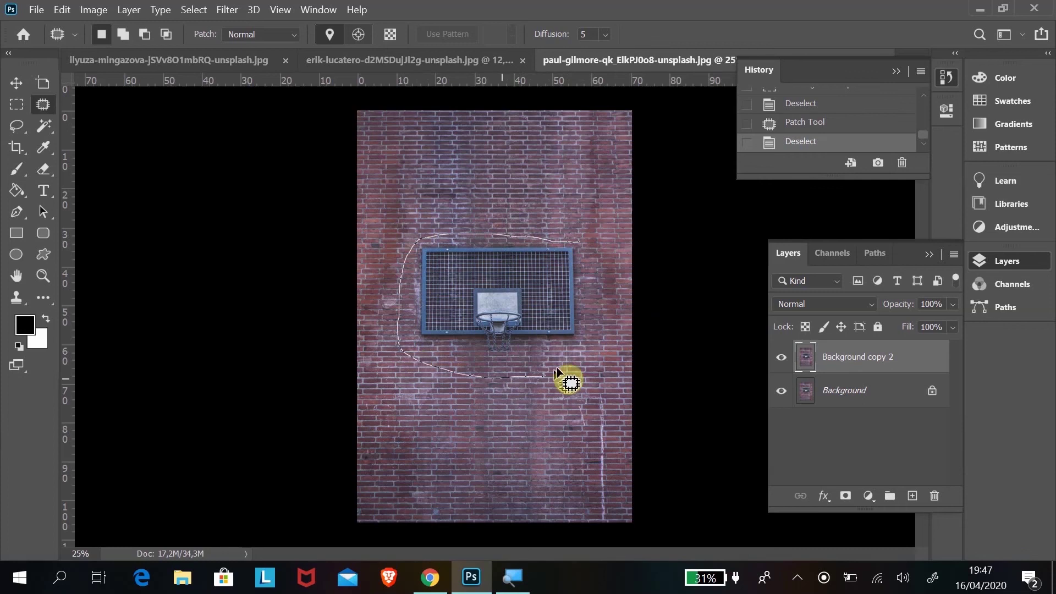
{"action": "left_click_drag", "start_coordinate": [557, 367], "coordinate": [580, 240]}
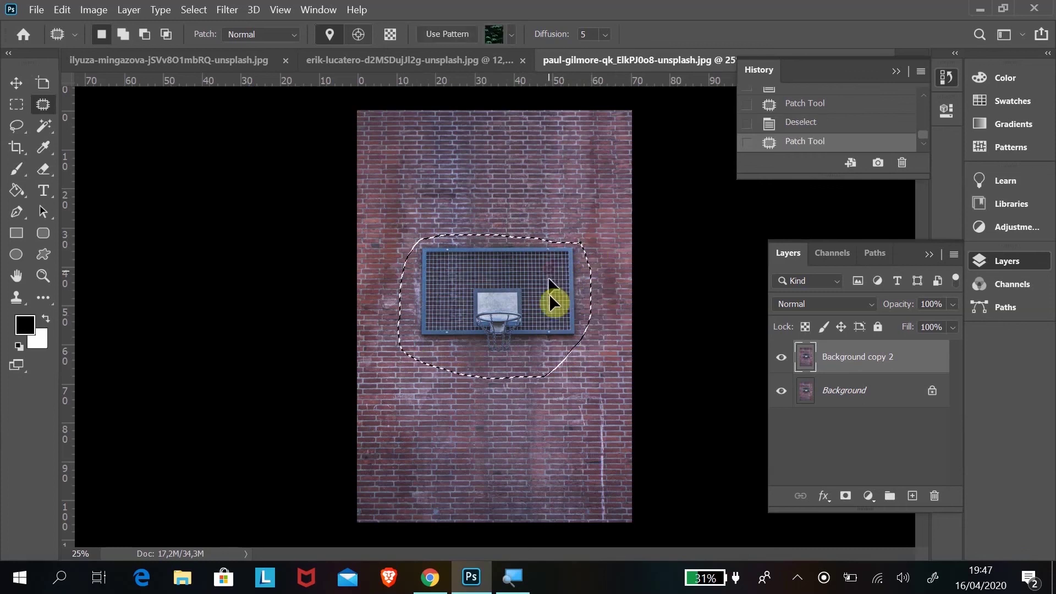
{"action": "left_click_drag", "start_coordinate": [550, 302], "coordinate": [548, 428]}
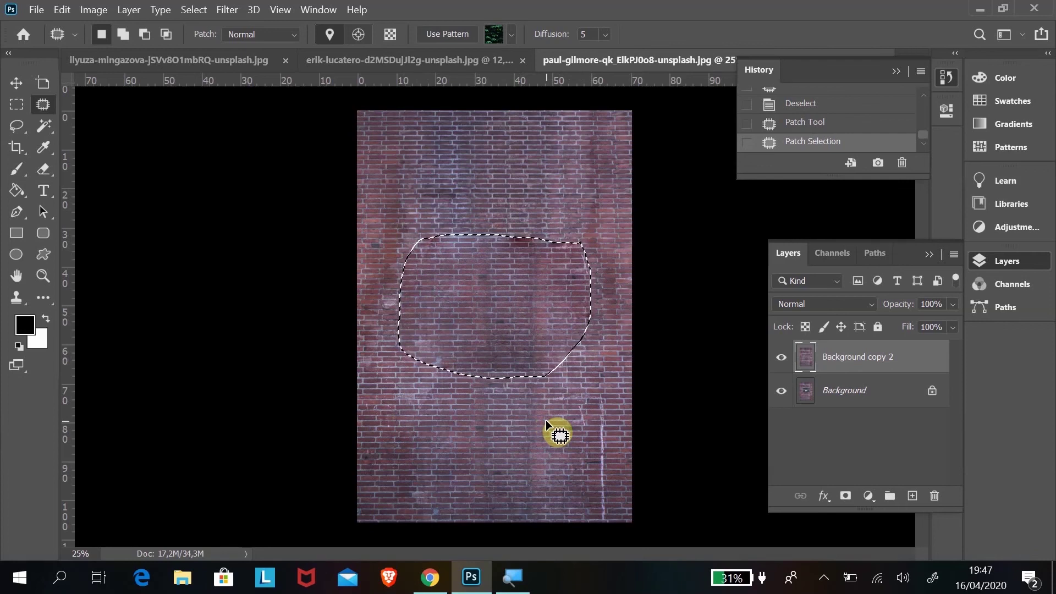
{"action": "key", "text": "ctrl+d"}
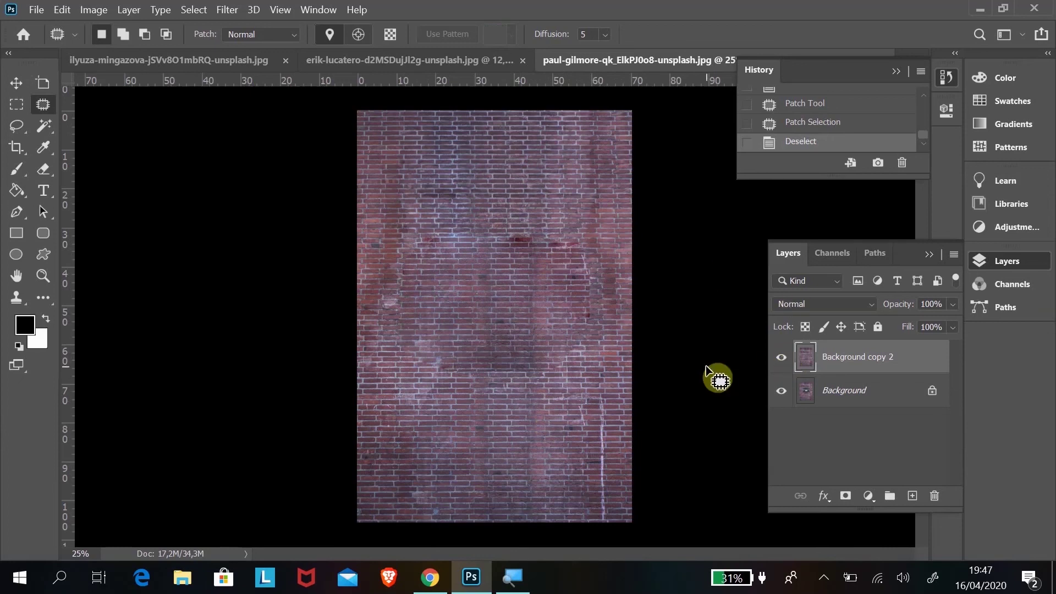
Compare the patch via undo/redo, then duplicate Background and hide Background copy 2
{"action": "key", "text": "ctrl+z"}
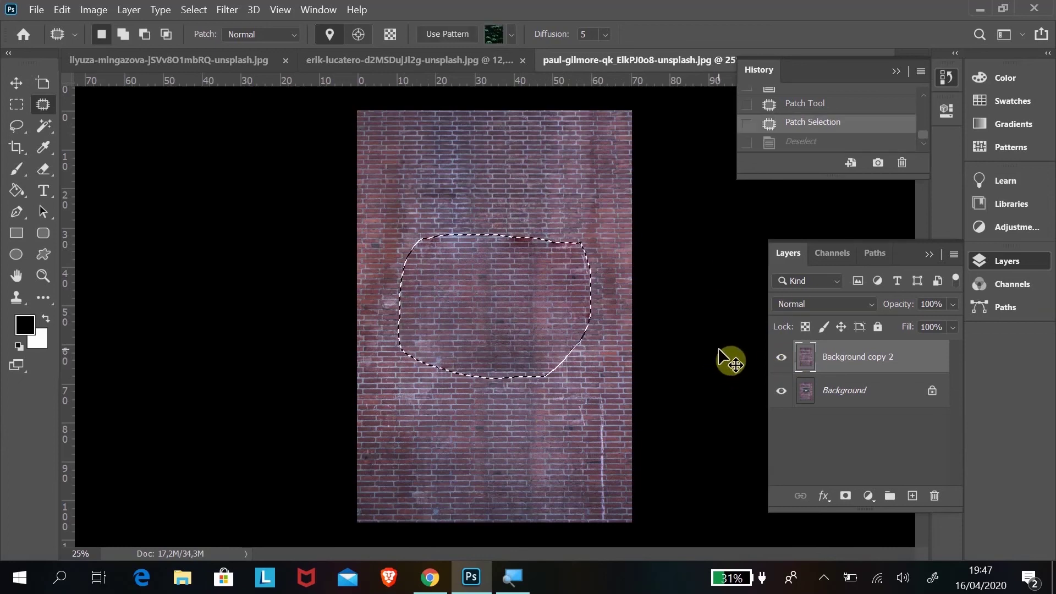
{"action": "key", "text": "ctrl+shift+z"}
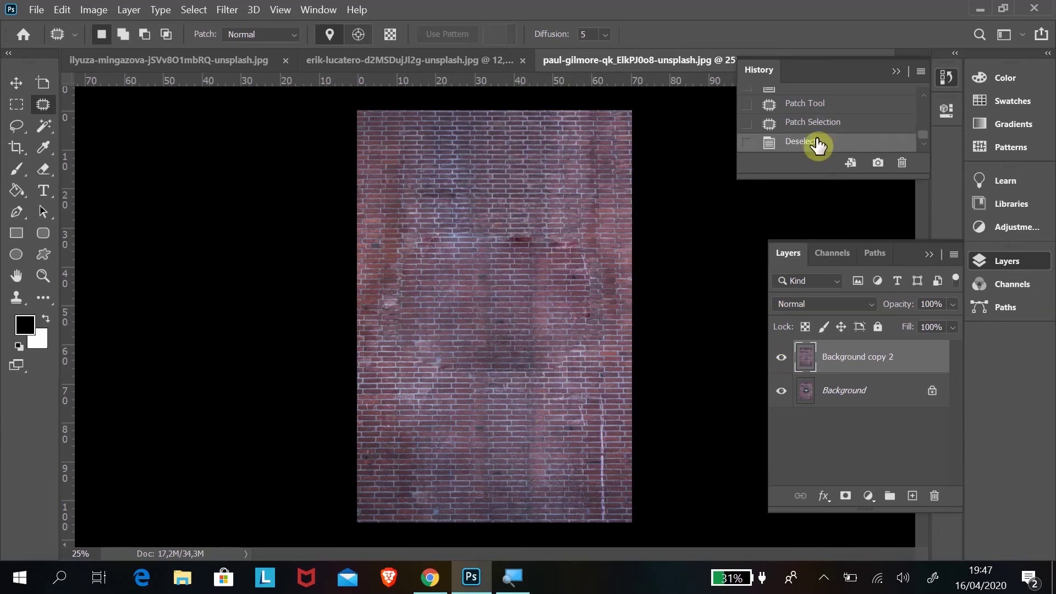
{"action": "key", "text": "ctrl+z"}
{"action": "key", "text": "ctrl+shift+z"}
{"action": "left_click_drag", "start_coordinate": [848, 388], "coordinate": [912, 495]}
{"action": "left_click", "coordinate": [781, 357]}
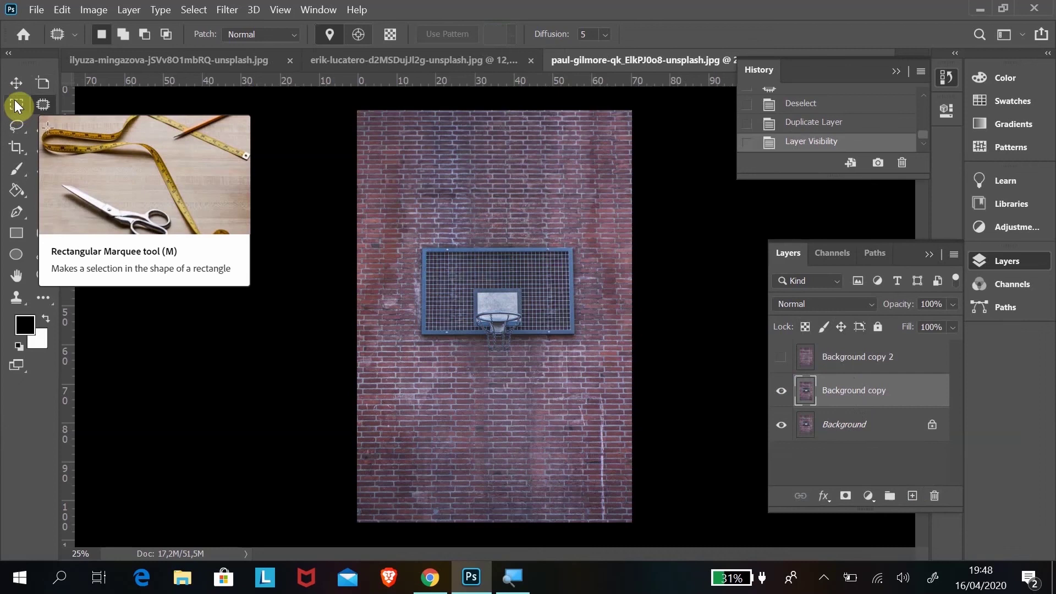
Discard a first rectangle, then zoom in and centre the view on the backboard
{"action": "left_click", "coordinate": [15, 103]}
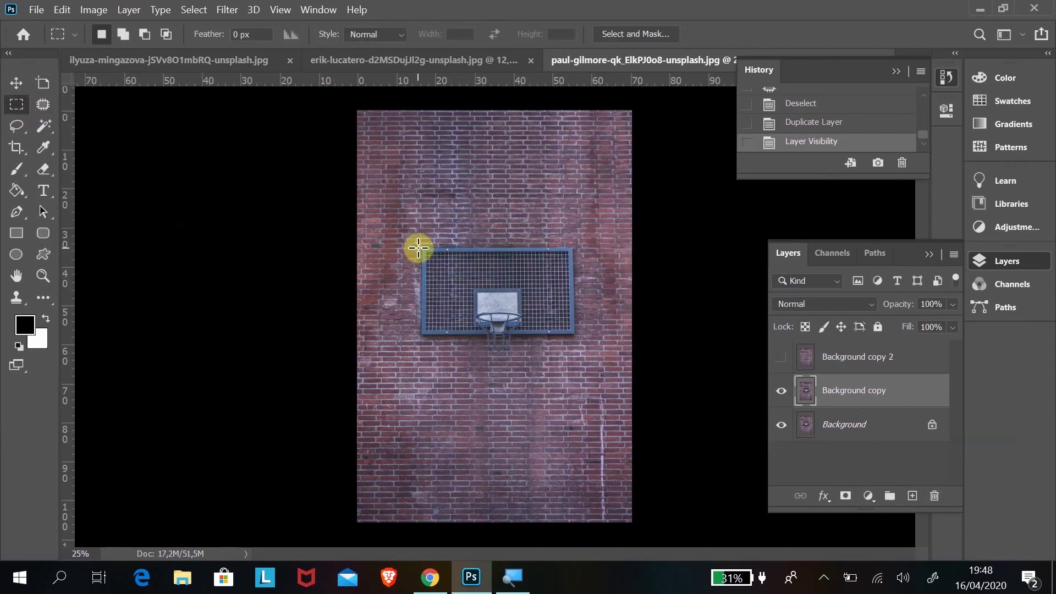
{"action": "left_click_drag", "start_coordinate": [420, 245], "coordinate": [575, 374]}
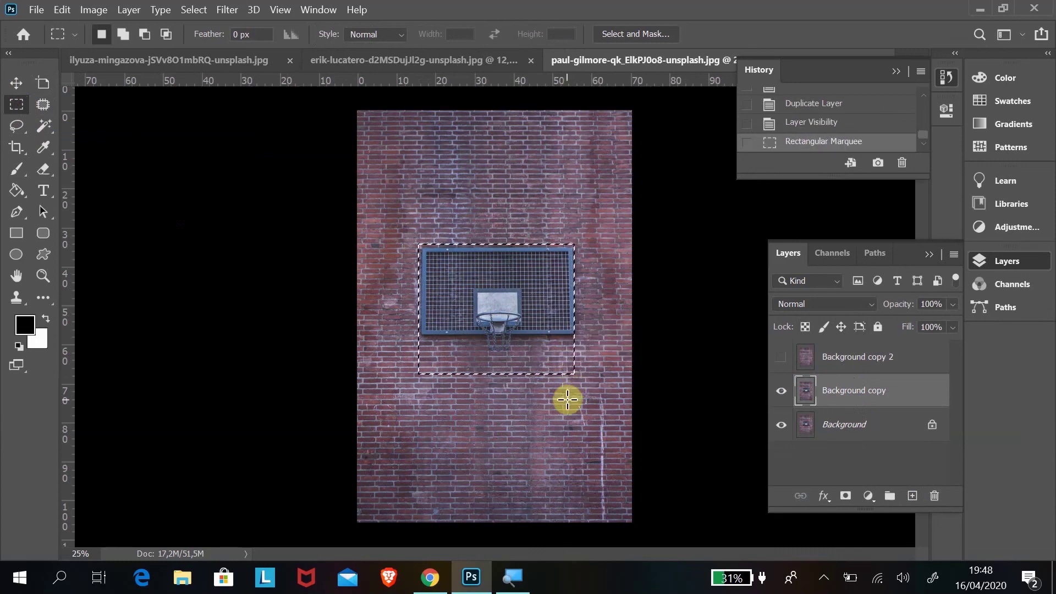
{"action": "left_click", "coordinate": [390, 267]}
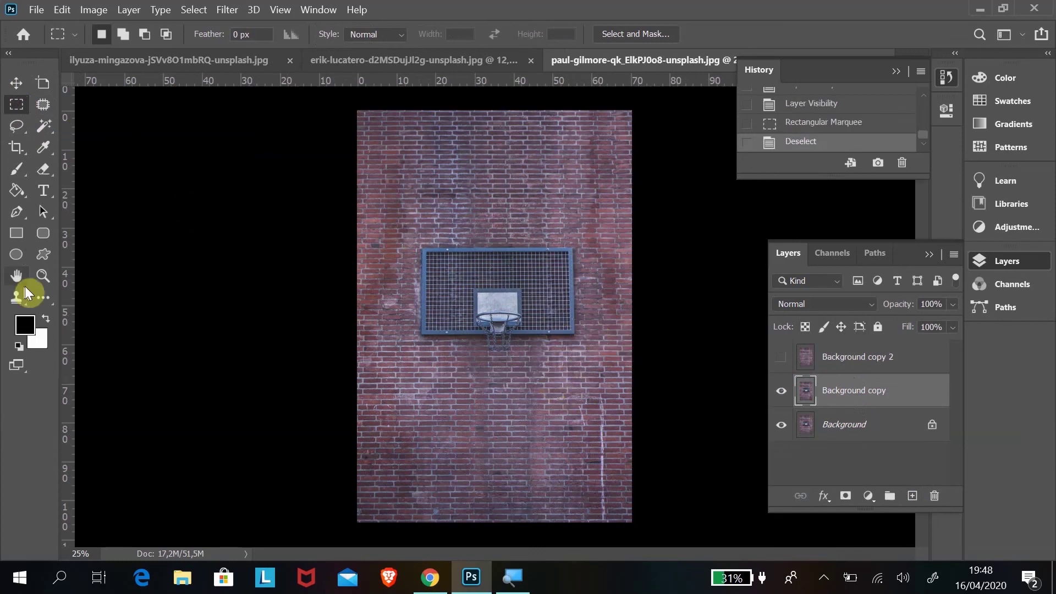
{"action": "left_click", "coordinate": [41, 276]}
{"action": "left_click_drag", "start_coordinate": [471, 274], "coordinate": [508, 309]}
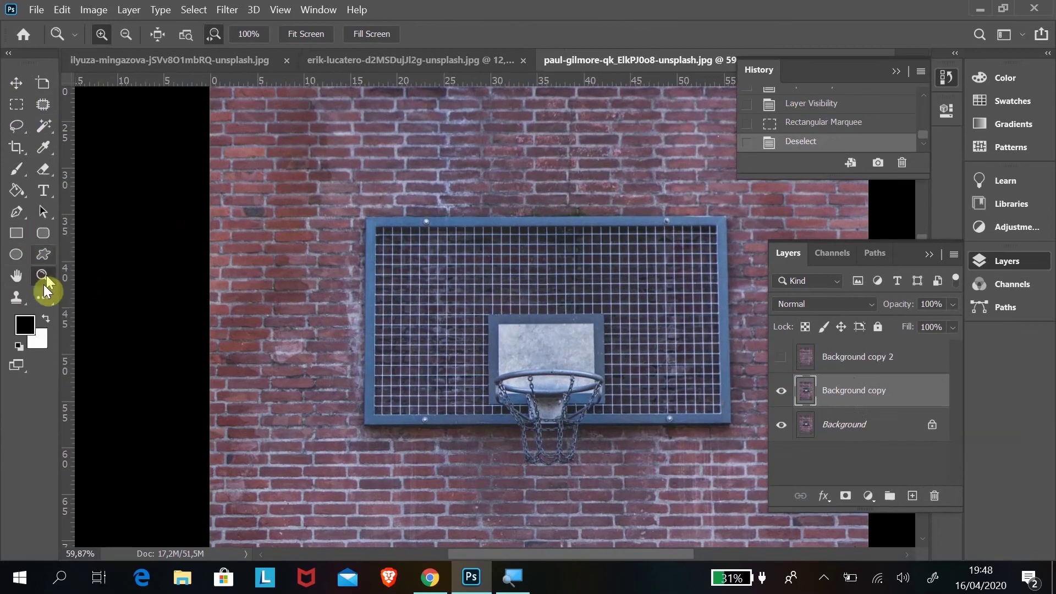
{"action": "left_click", "coordinate": [22, 280]}
{"action": "left_click_drag", "start_coordinate": [483, 278], "coordinate": [279, 243]}
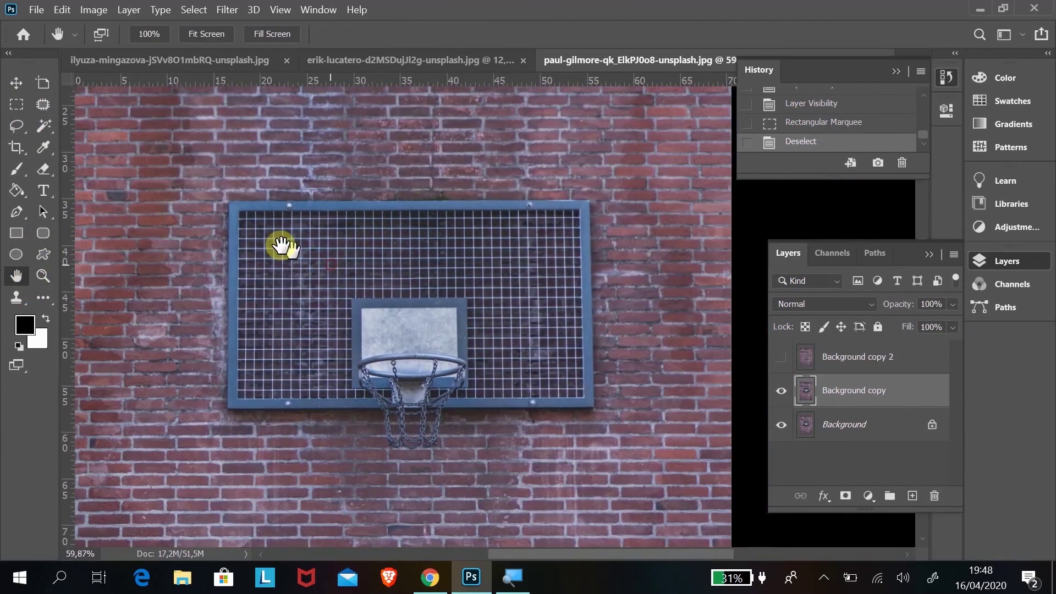
Select a rectangle around the backboard and net, then zoom back out to the whole photo
{"action": "left_click", "coordinate": [22, 108]}
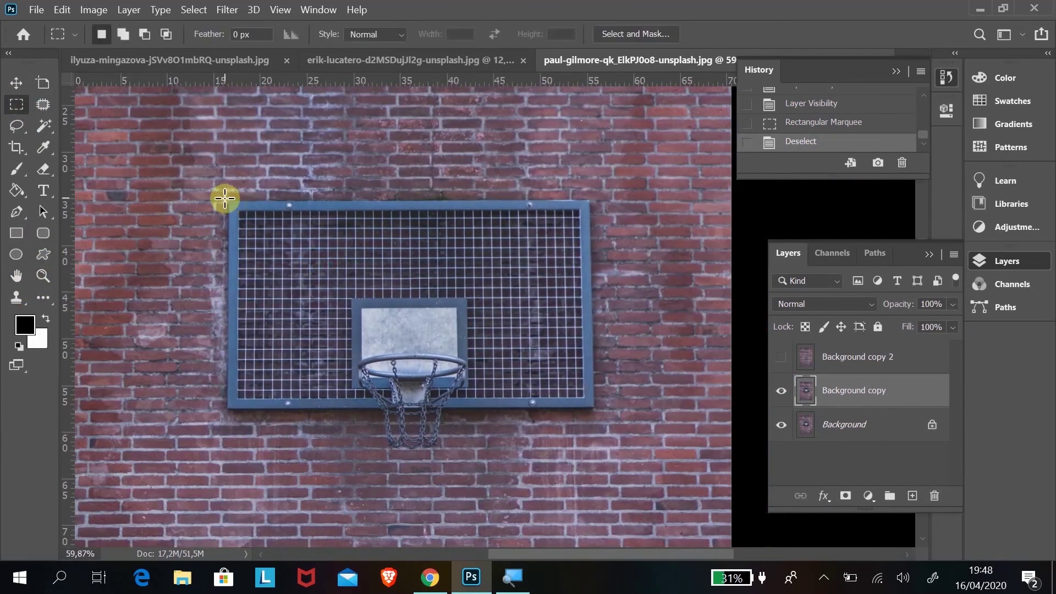
{"action": "left_click_drag", "start_coordinate": [227, 198], "coordinate": [598, 457]}
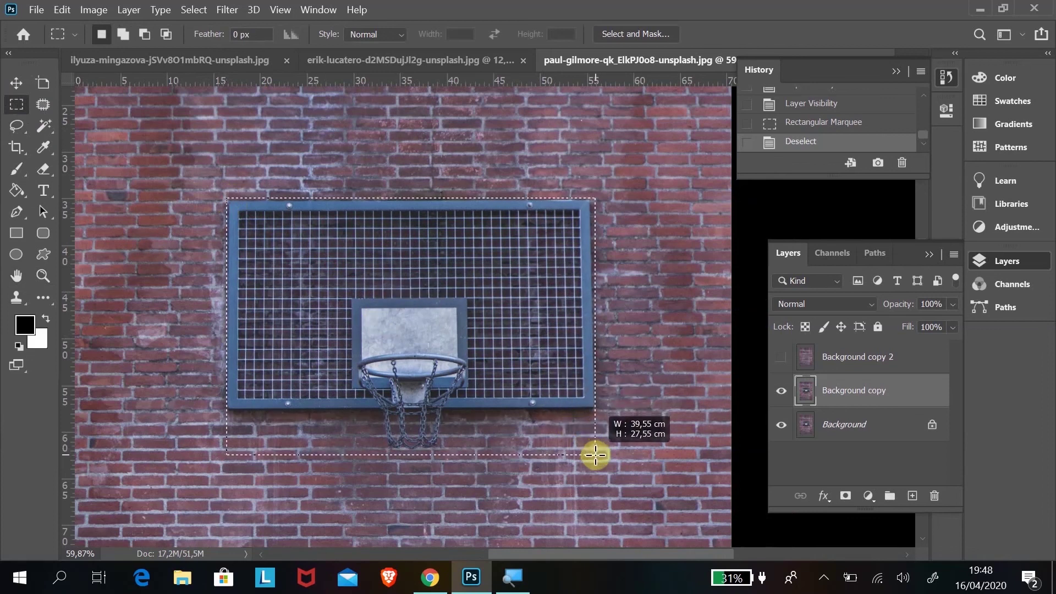
{"action": "left_click_drag", "start_coordinate": [598, 457], "coordinate": [596, 459]}
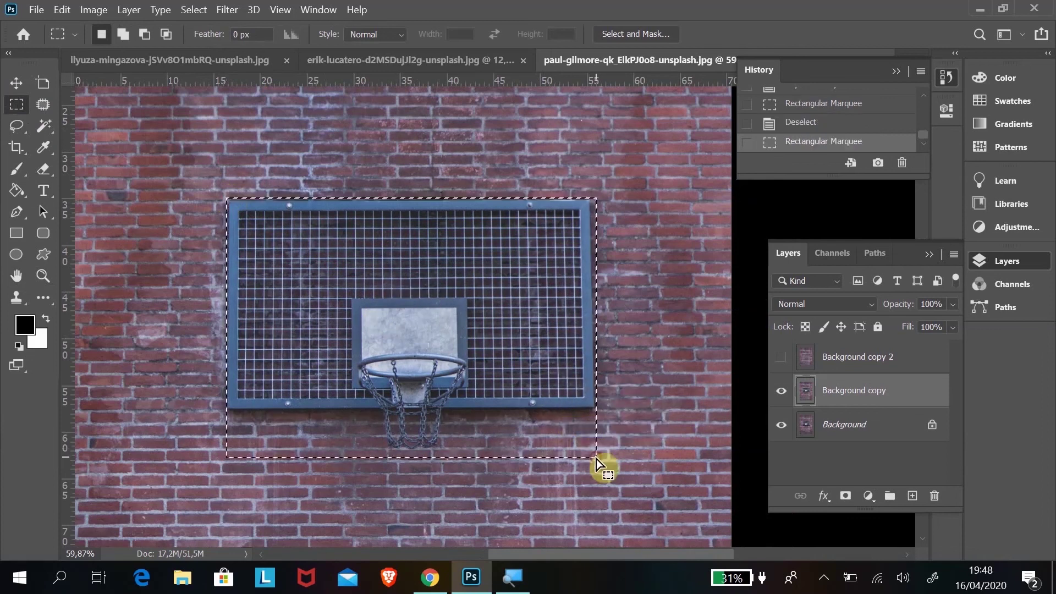
{"action": "key", "text": "ctrl+minus"}
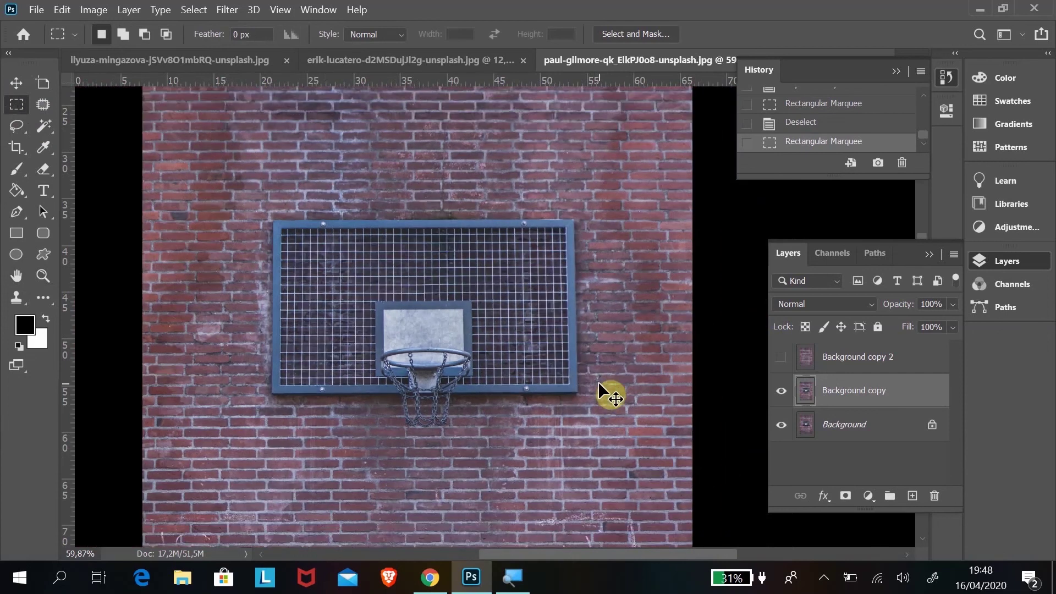
{"action": "key", "text": "ctrl+minus"}
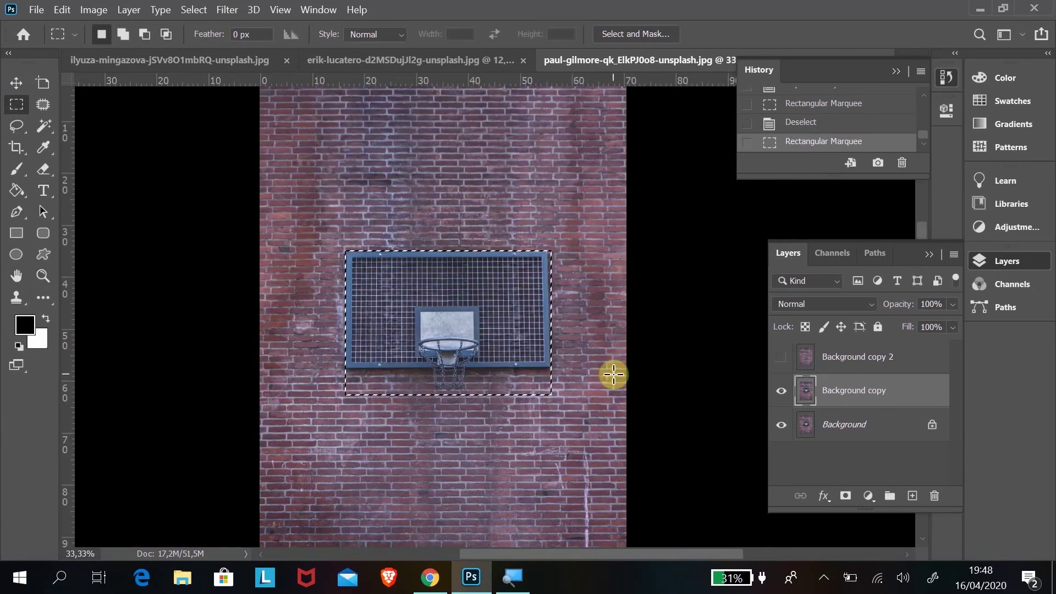
{"action": "key", "text": "ctrl+minus"}
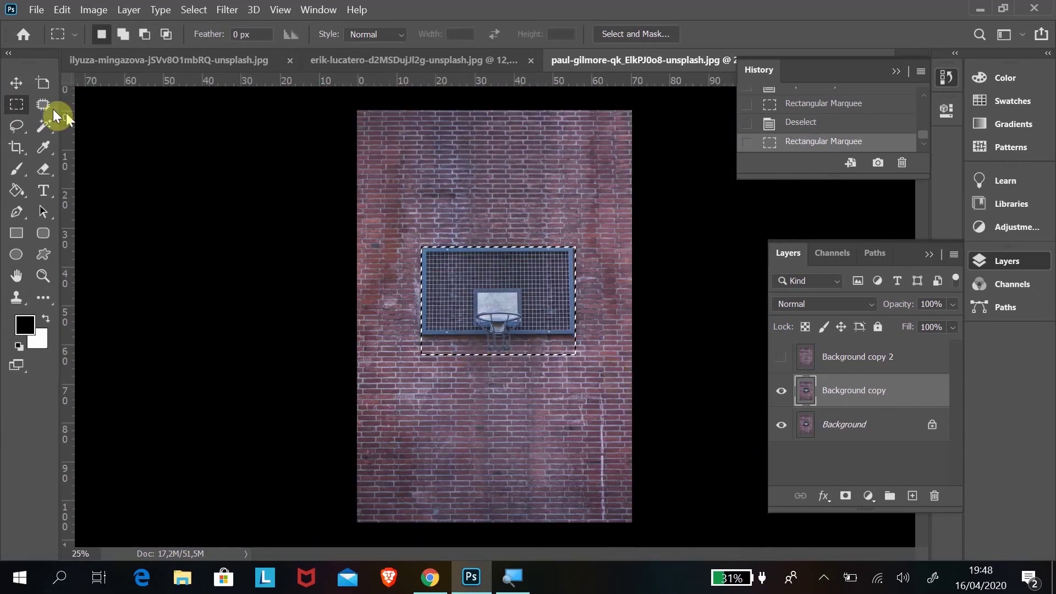
{"action": "left_click", "coordinate": [42, 107]}
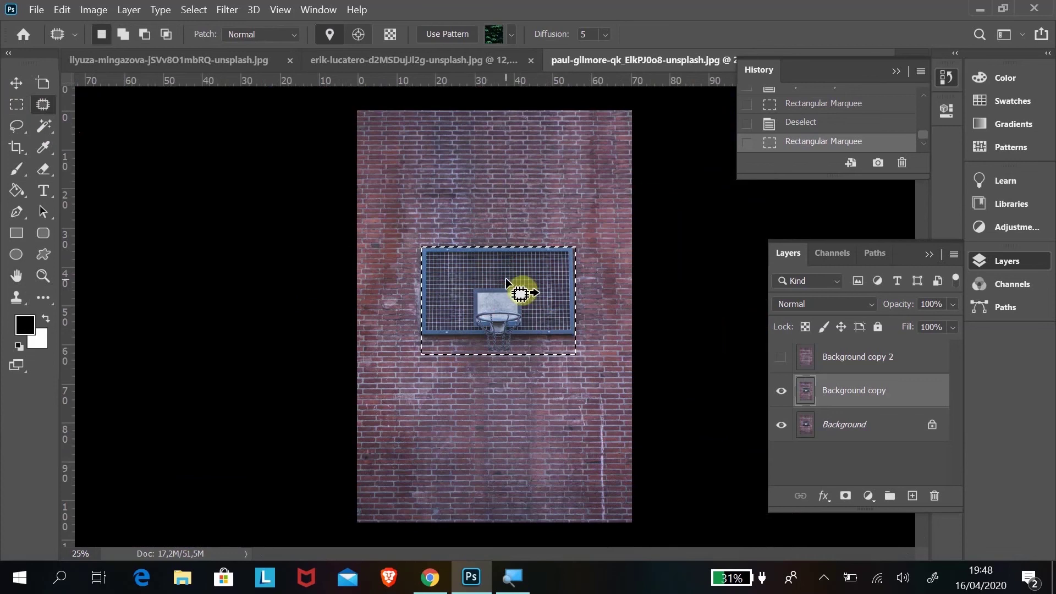
Try patching the hoop area with bricks from below, then step back in History
{"action": "left_click_drag", "start_coordinate": [506, 298], "coordinate": [507, 399]}
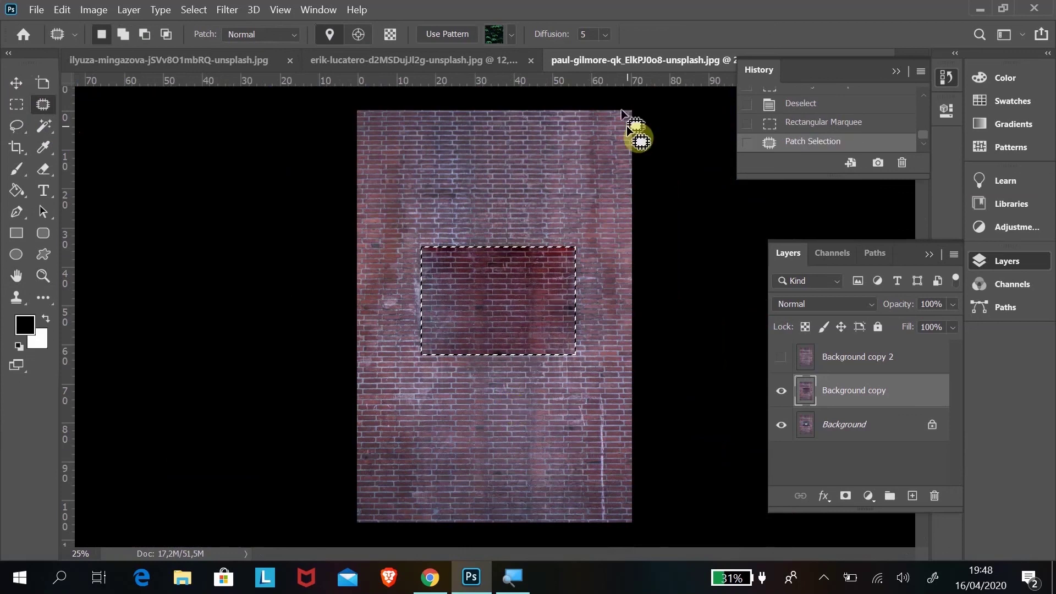
{"action": "key", "text": "ctrl+d"}
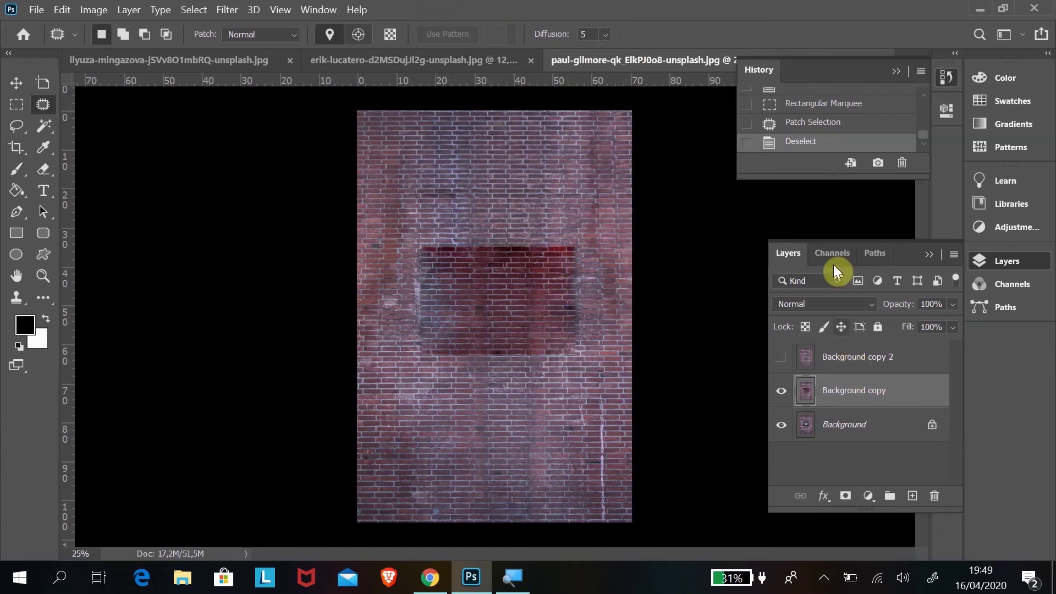
{"action": "left_click", "coordinate": [817, 125]}
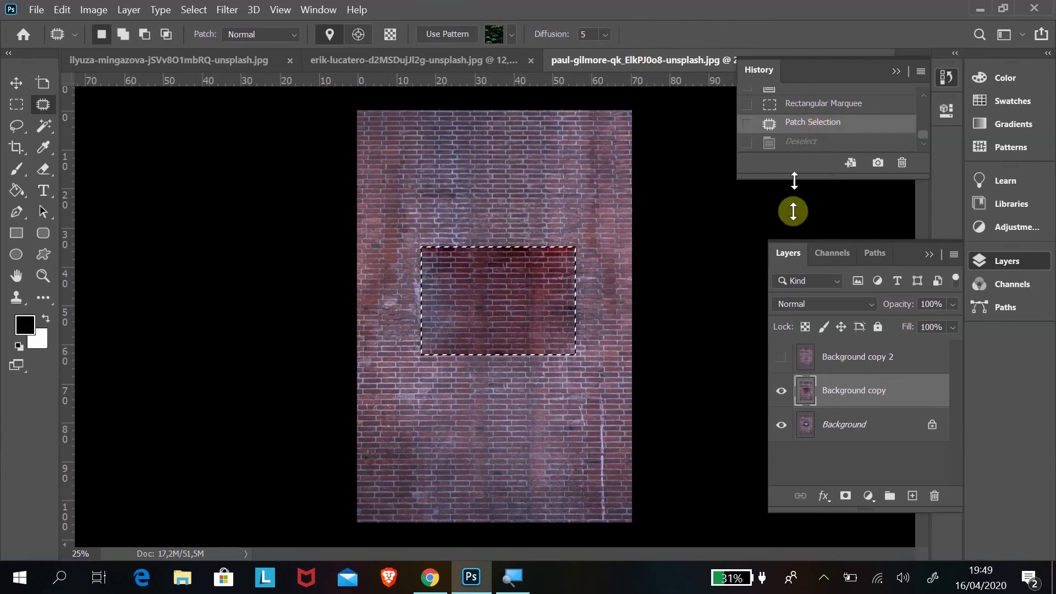
{"action": "left_click", "coordinate": [795, 105]}
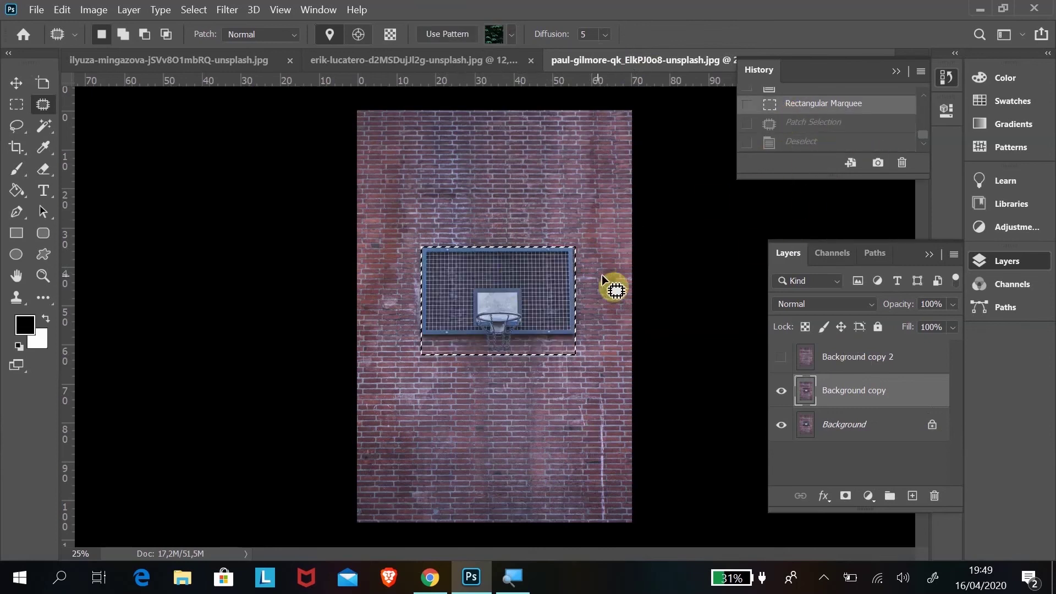
Patch the hoop area with bricks from directly above and deselect
{"action": "left_click_drag", "start_coordinate": [519, 300], "coordinate": [515, 182]}
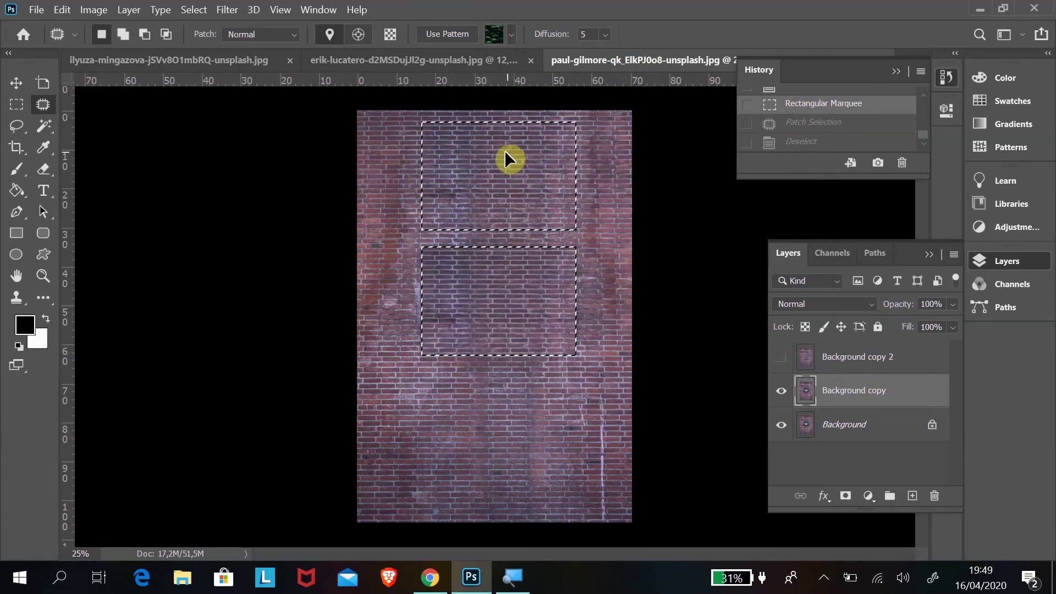
{"action": "left_click_drag", "start_coordinate": [515, 177], "coordinate": [505, 157]}
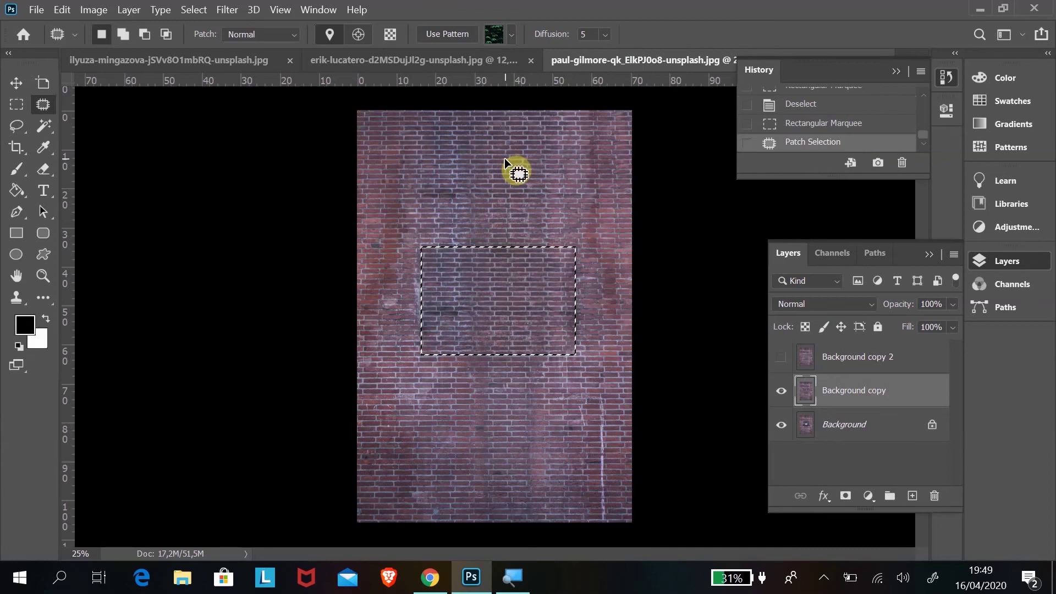
{"action": "key", "text": "ctrl+d"}
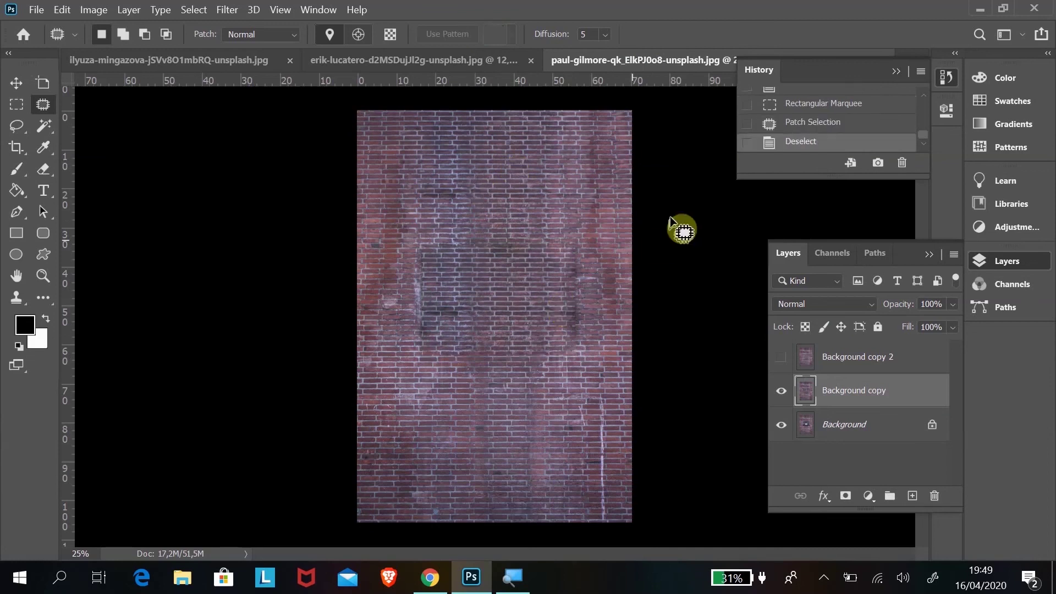